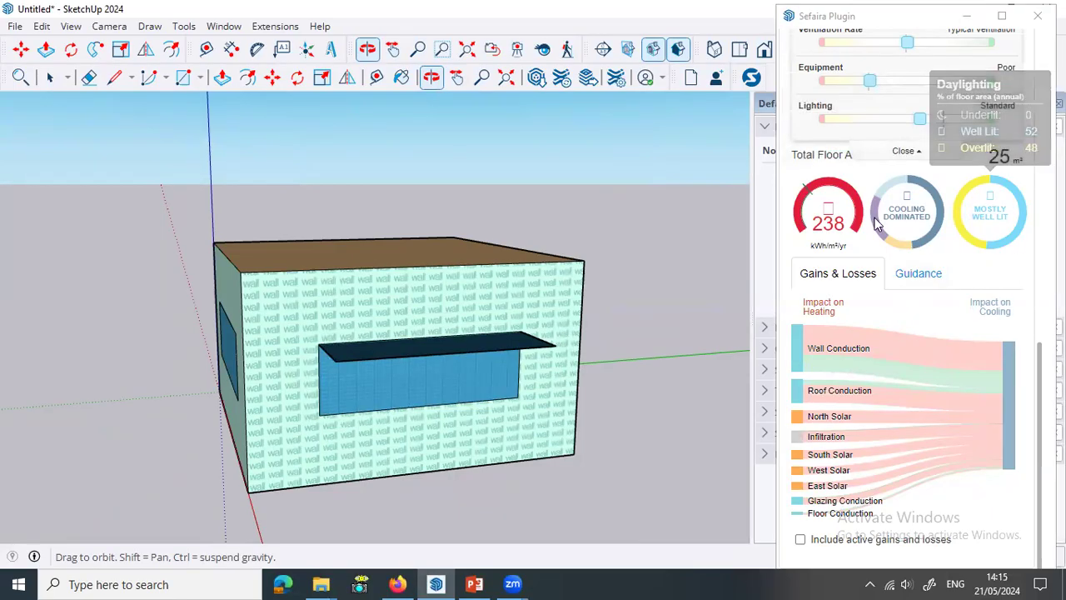
Examine the energy use, energy segments and daylighting gauges, and the wall conduction and north solar flows in Gains & Losses.
{"action": "mouse_move", "coordinate": [893, 409]}
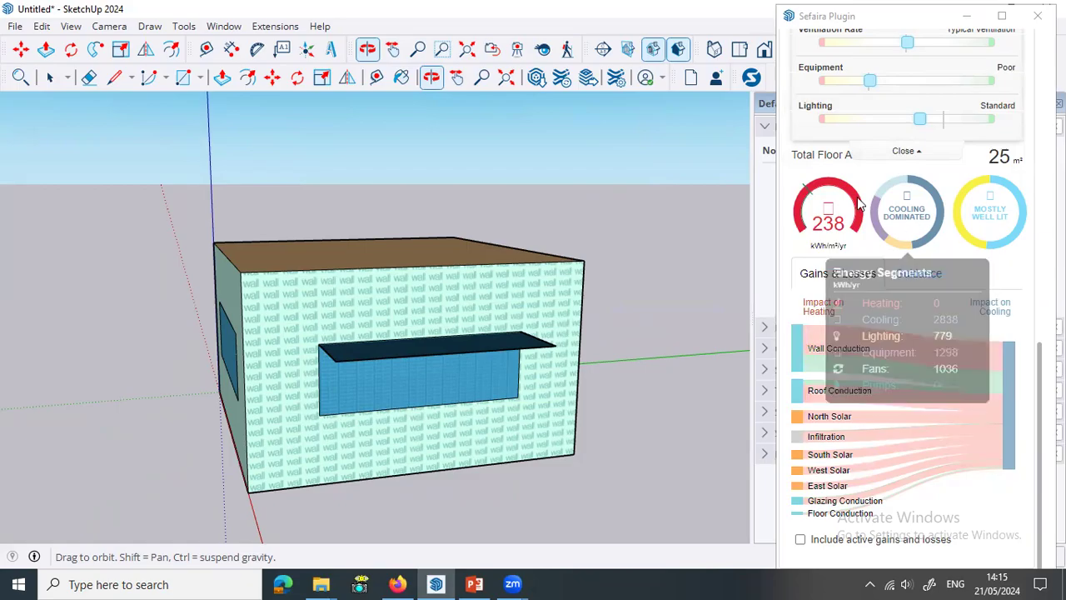
{"action": "mouse_move", "coordinate": [809, 187]}
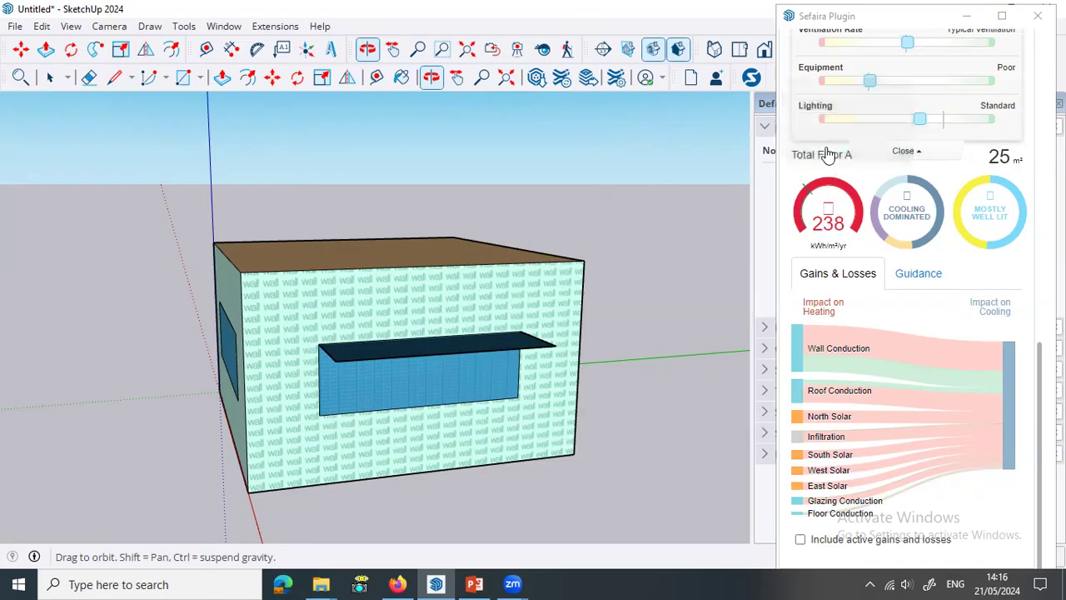
{"action": "mouse_move", "coordinate": [825, 209]}
{"action": "mouse_move", "coordinate": [907, 201]}
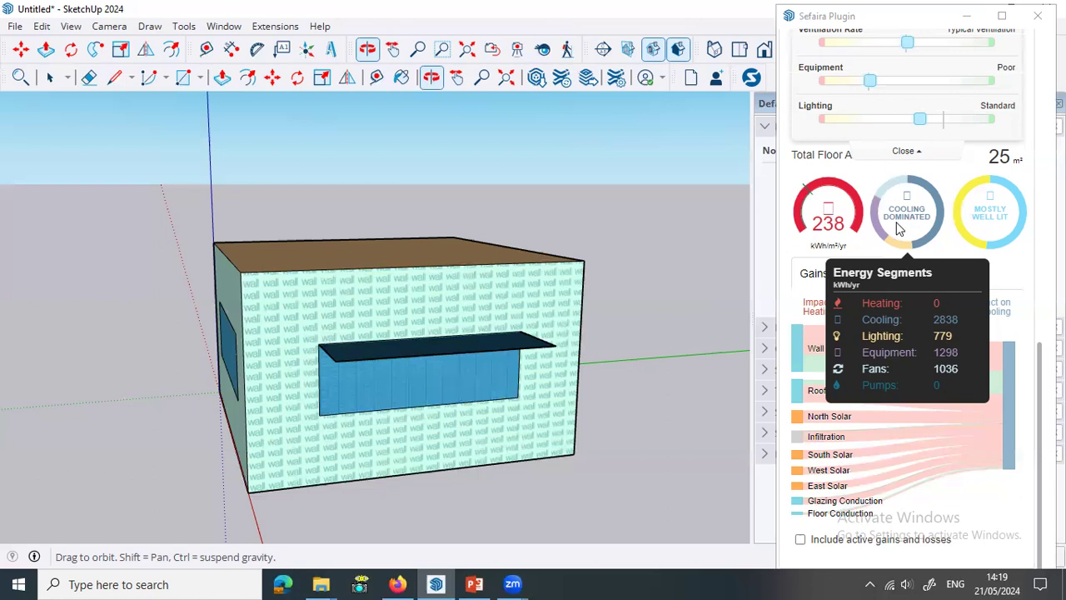
{"action": "mouse_move", "coordinate": [984, 207]}
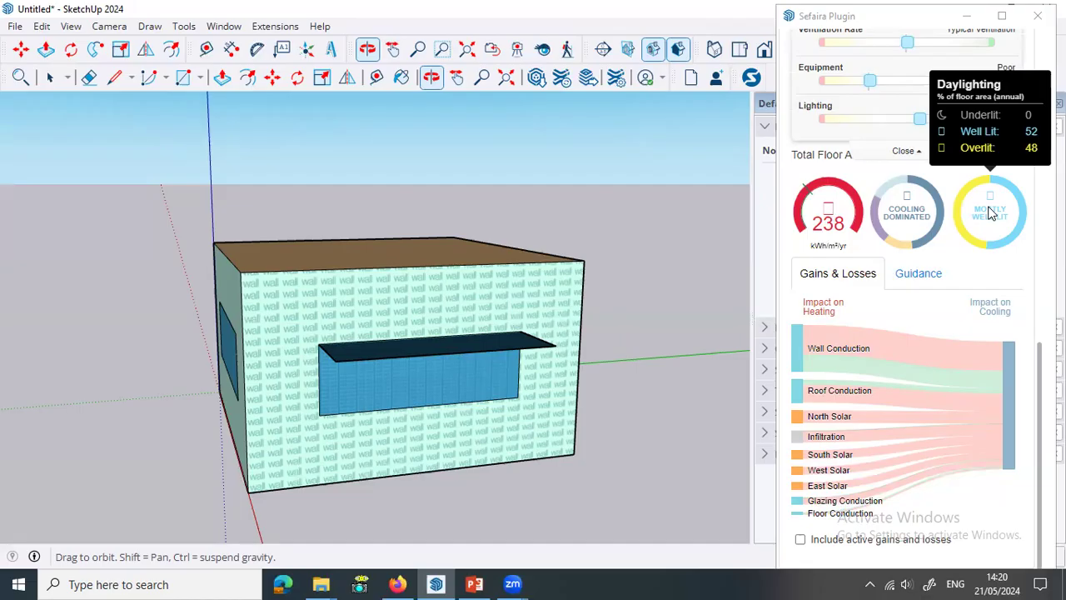
{"action": "mouse_move", "coordinate": [1003, 358]}
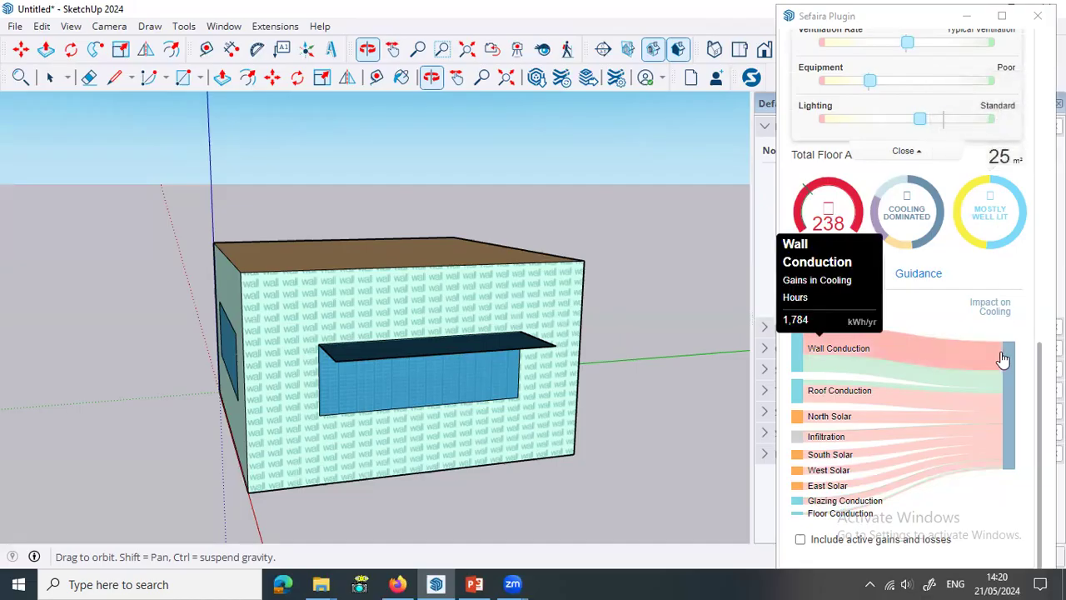
{"action": "mouse_move", "coordinate": [915, 374]}
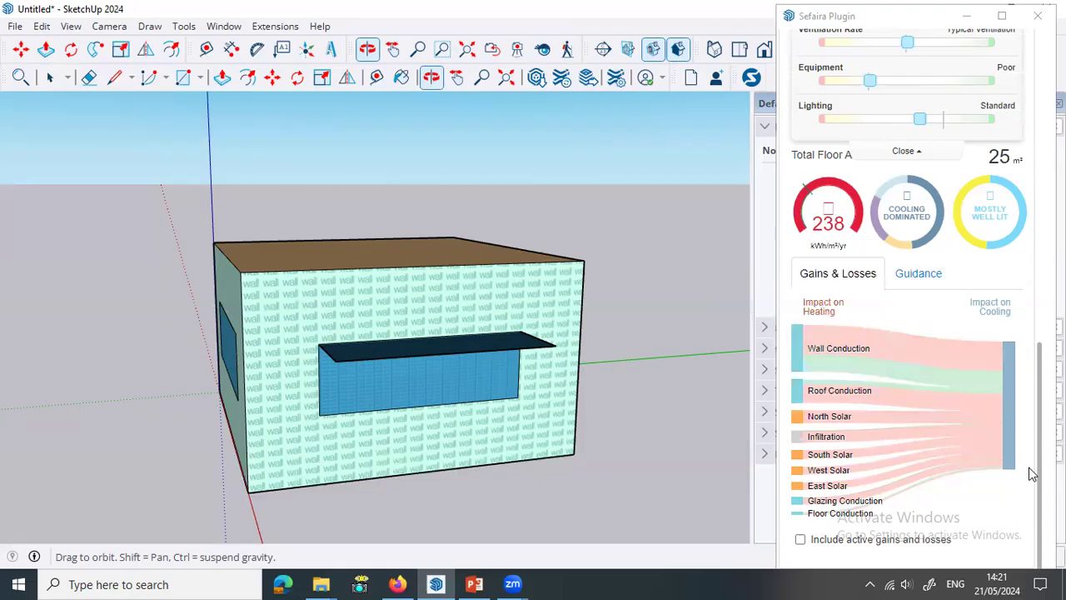
{"action": "mouse_move", "coordinate": [886, 353]}
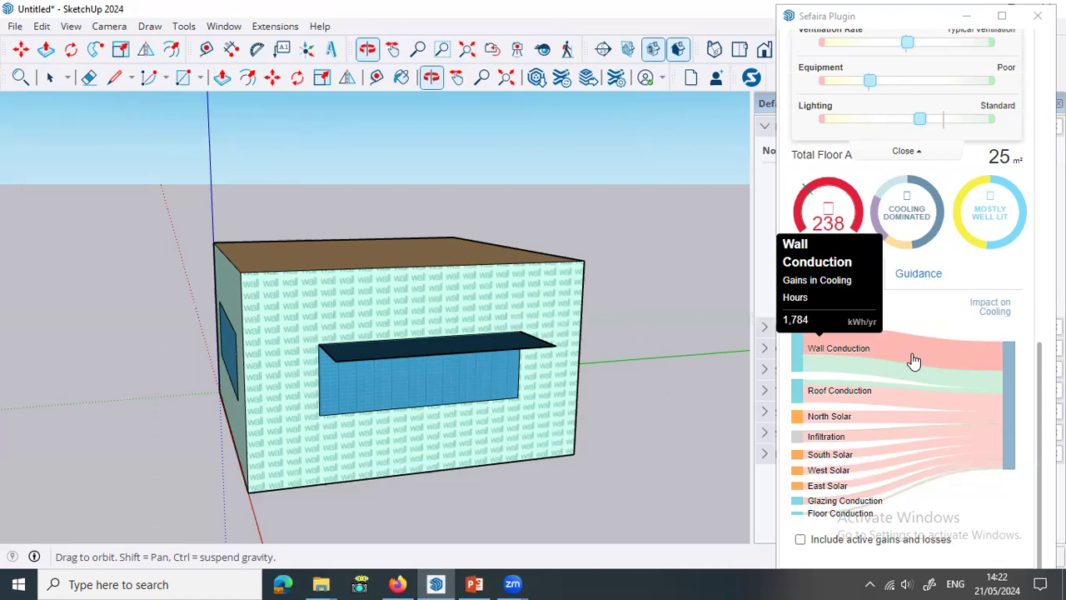
{"action": "mouse_move", "coordinate": [968, 409]}
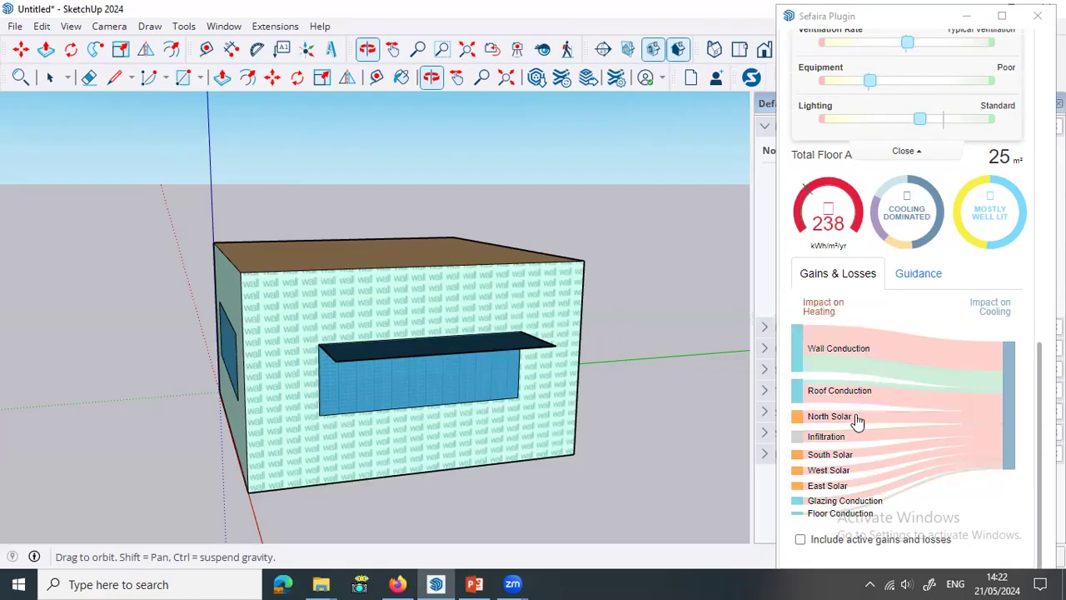
{"action": "mouse_move", "coordinate": [858, 423]}
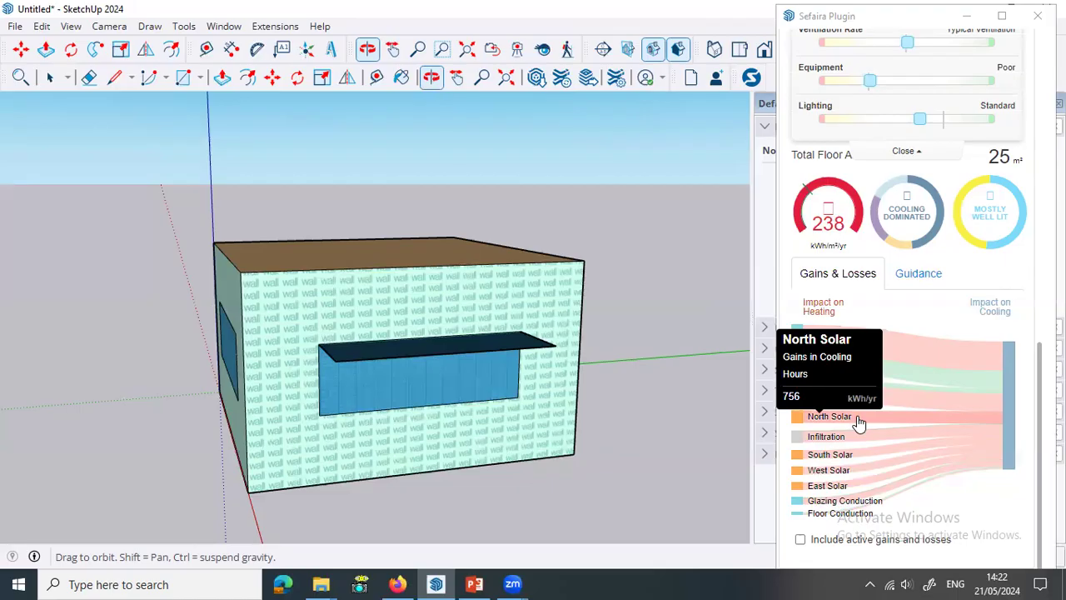
Inspect the unshaded window on the adjacent wall and examine the infiltration, wall conduction and remaining solar gains of the building.
{"action": "left_click_drag", "start_coordinate": [657, 376], "coordinate": [488, 402]}
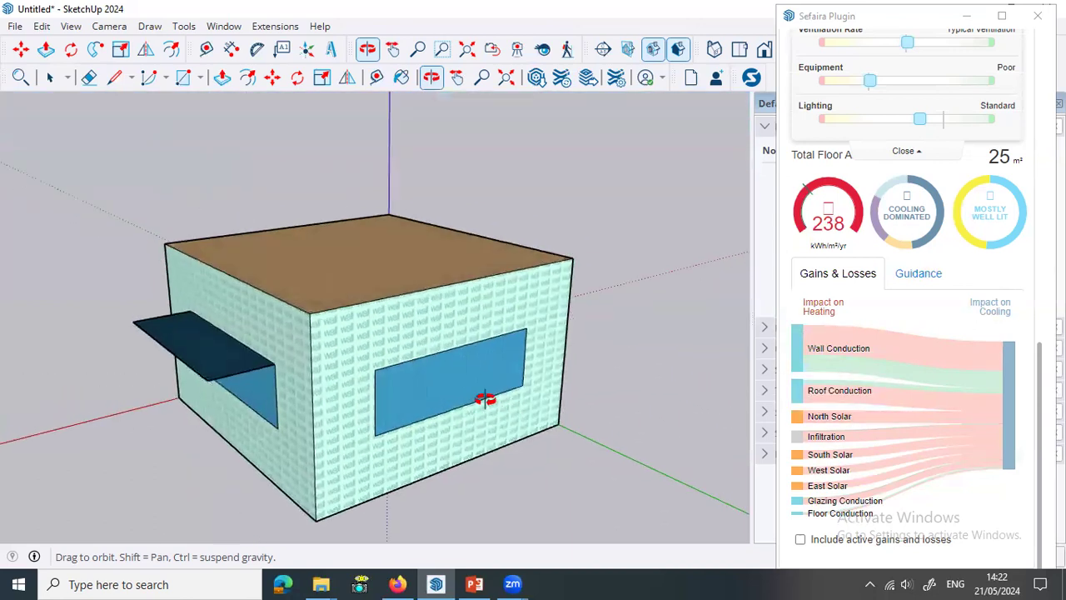
{"action": "key", "text": "space"}
{"action": "left_click", "coordinate": [470, 393]}
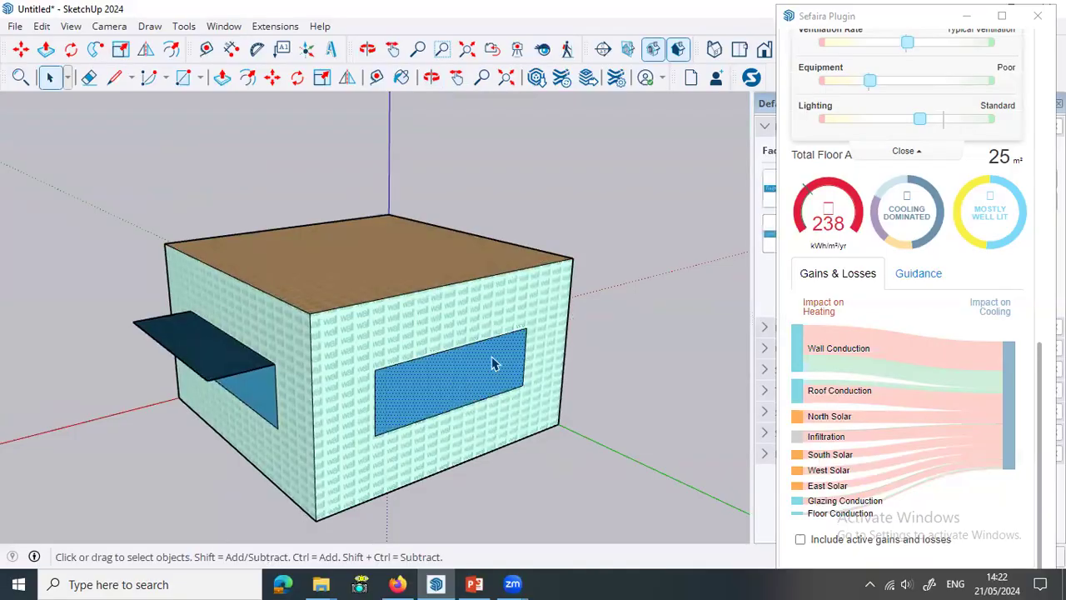
{"action": "scroll", "coordinate": [497, 372], "scroll_direction": "down", "scroll_amount": 1}
{"action": "scroll", "coordinate": [479, 371], "scroll_direction": "up", "scroll_amount": 3}
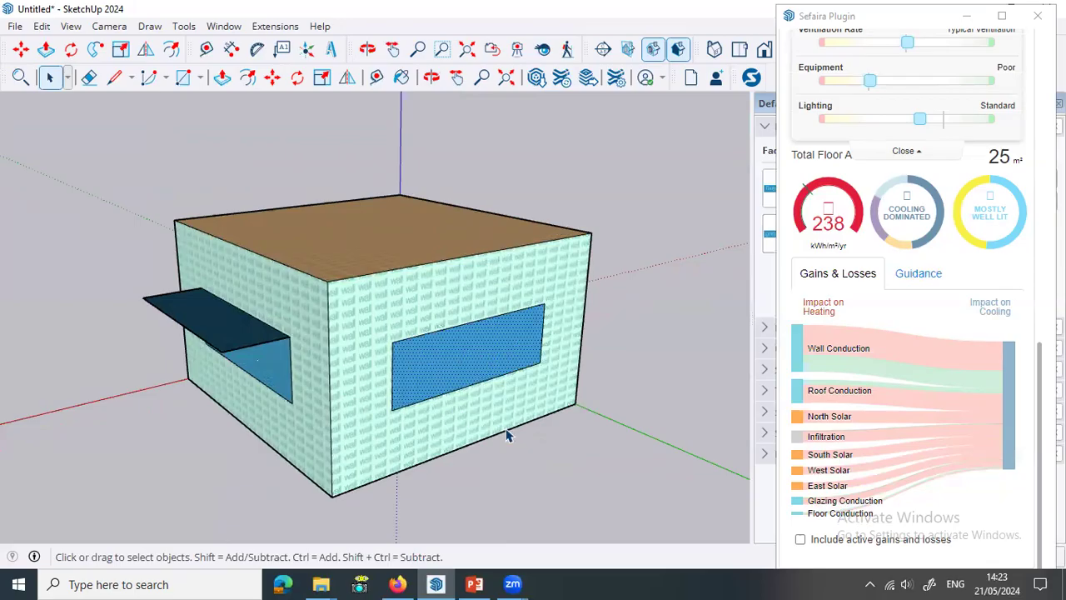
{"action": "left_click", "coordinate": [638, 384]}
{"action": "mouse_move", "coordinate": [837, 438]}
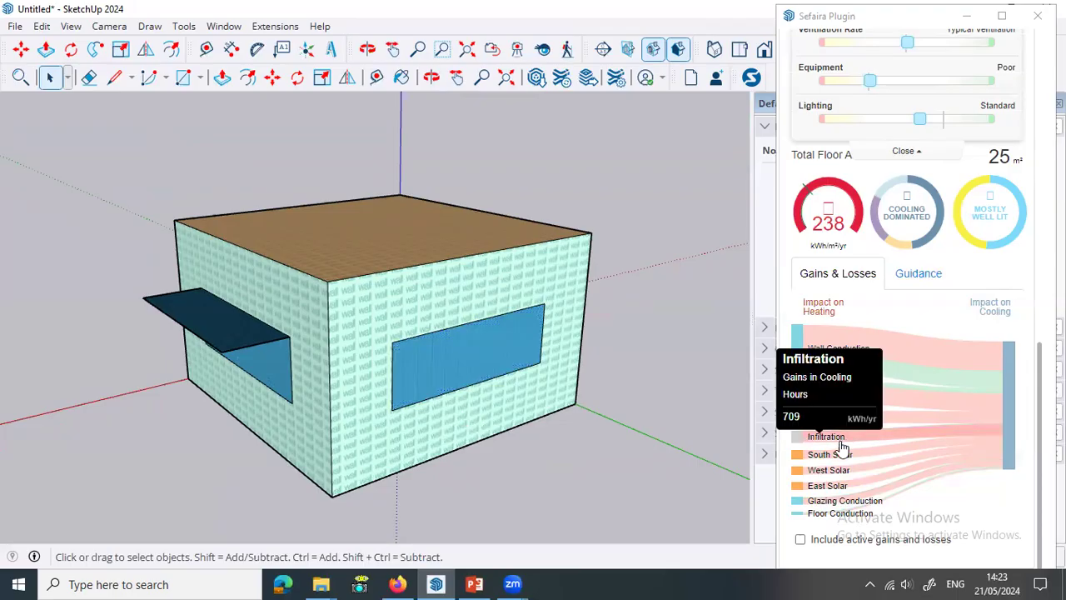
{"action": "mouse_move", "coordinate": [845, 458]}
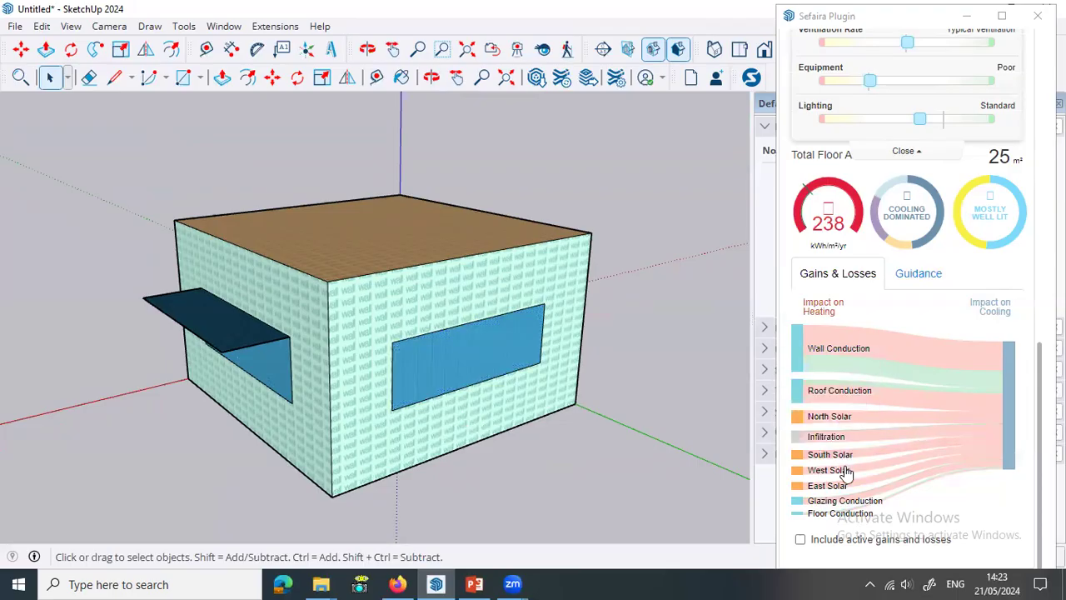
{"action": "mouse_move", "coordinate": [846, 510]}
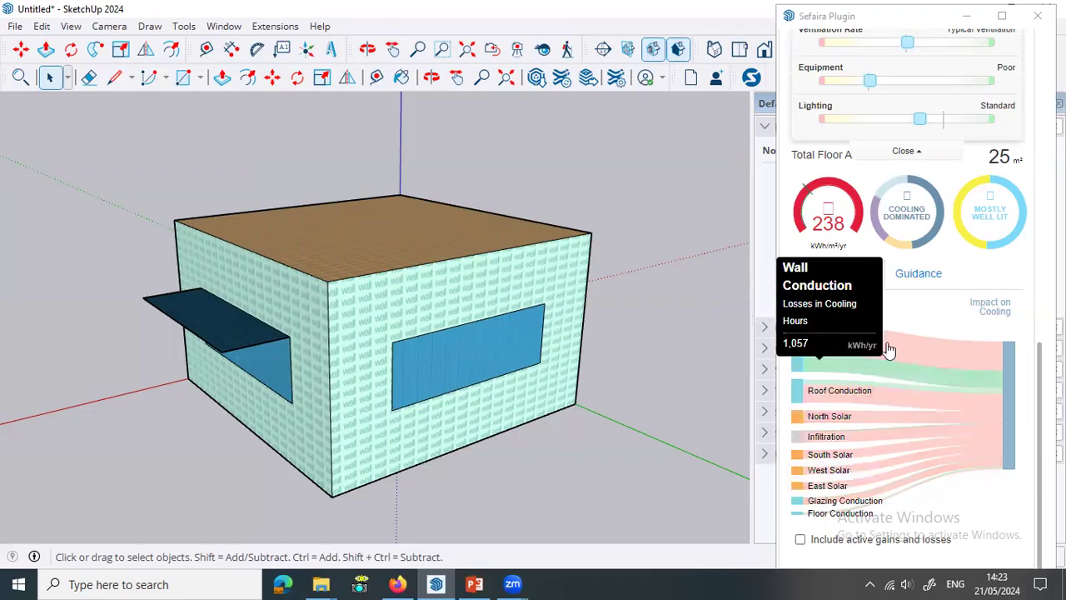
{"action": "mouse_move", "coordinate": [884, 351]}
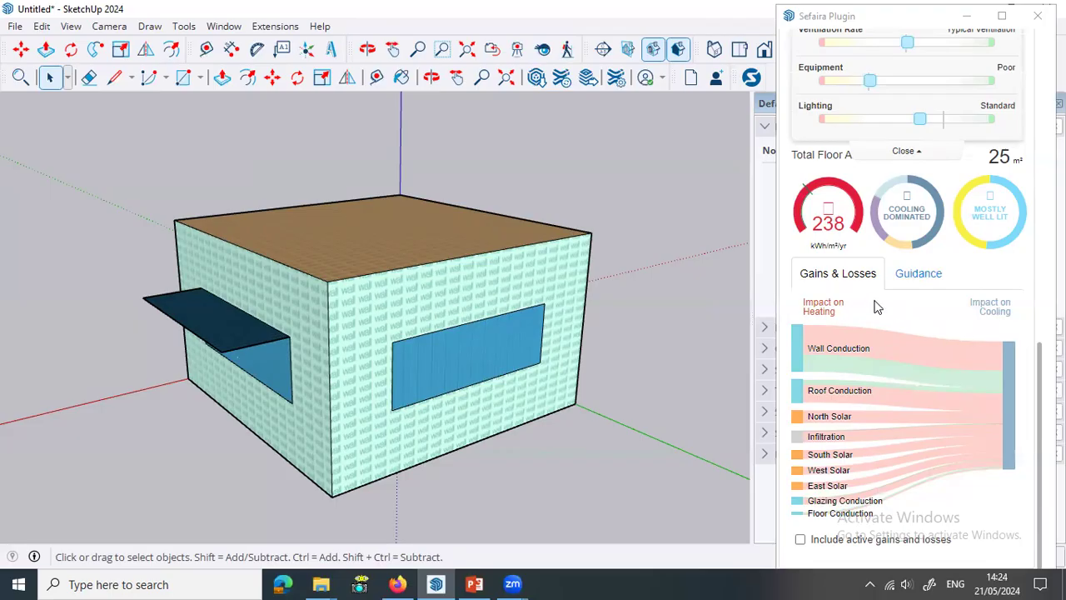
{"action": "mouse_move", "coordinate": [799, 347]}
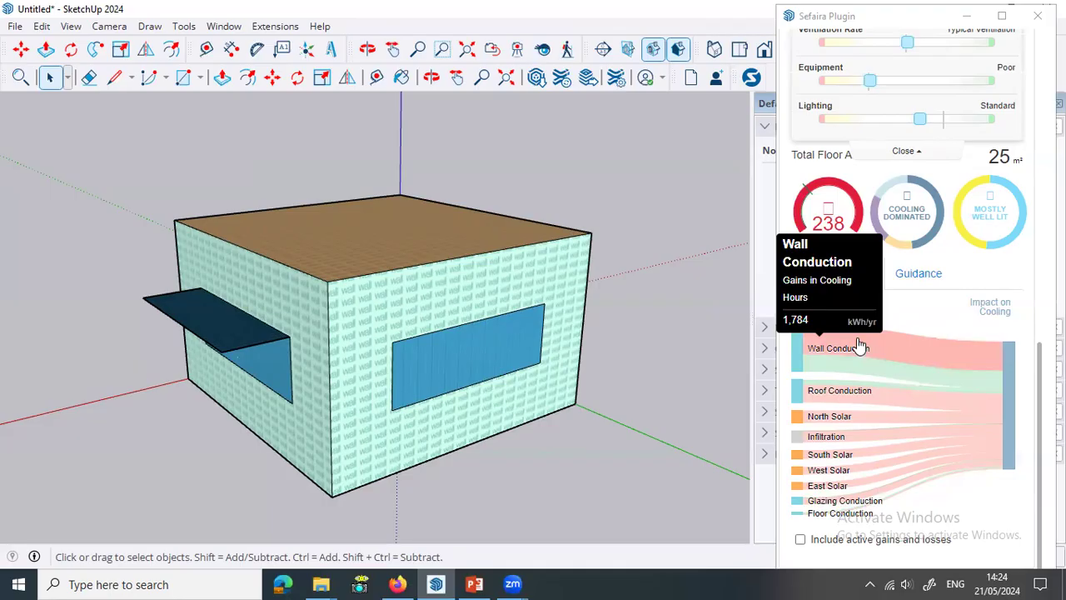
{"action": "mouse_move", "coordinate": [847, 398]}
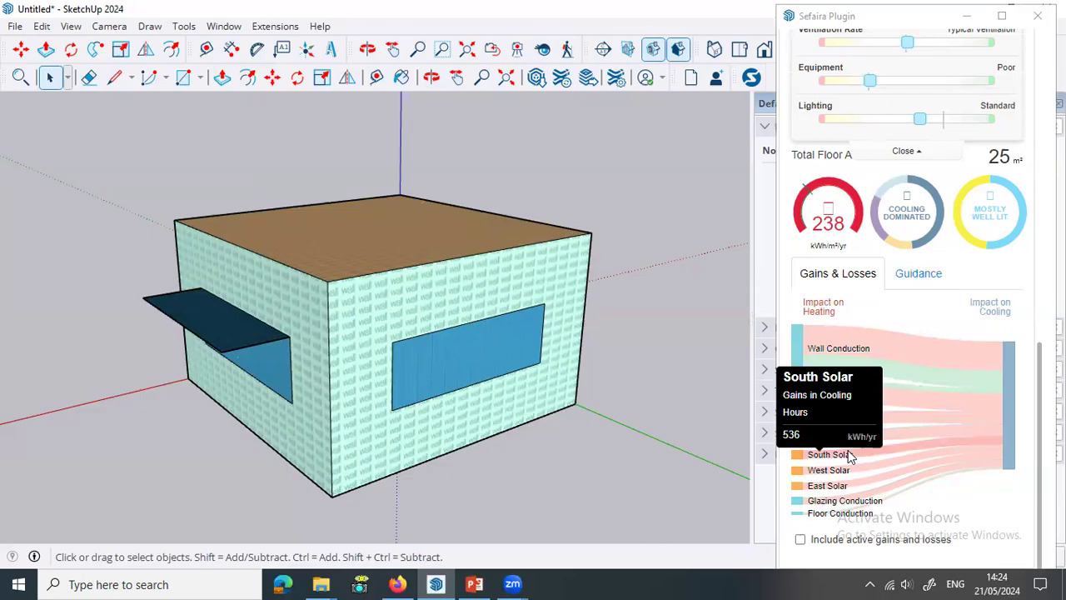
{"action": "mouse_move", "coordinate": [841, 491]}
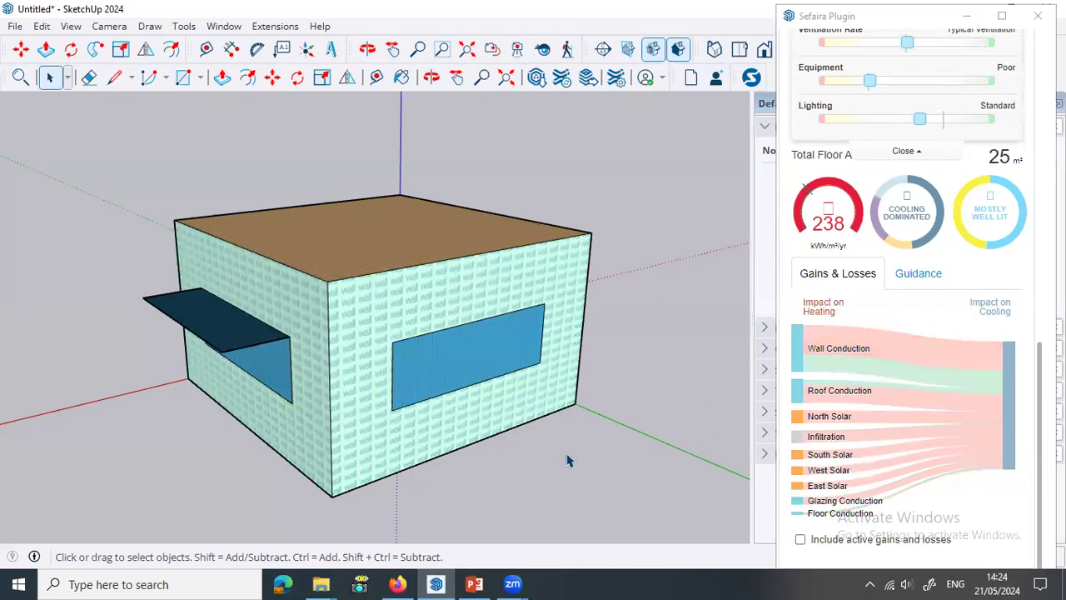
Draw a horizontal rectangular overhang projecting from the wall above the unshaded window, spanning the wall's full width.
{"action": "middle_click_drag", "start_coordinate": [249, 442], "coordinate": [293, 436]}
{"action": "key", "text": "l"}
{"action": "left_click", "coordinate": [371, 385]}
{"action": "left_click", "coordinate": [332, 401]}
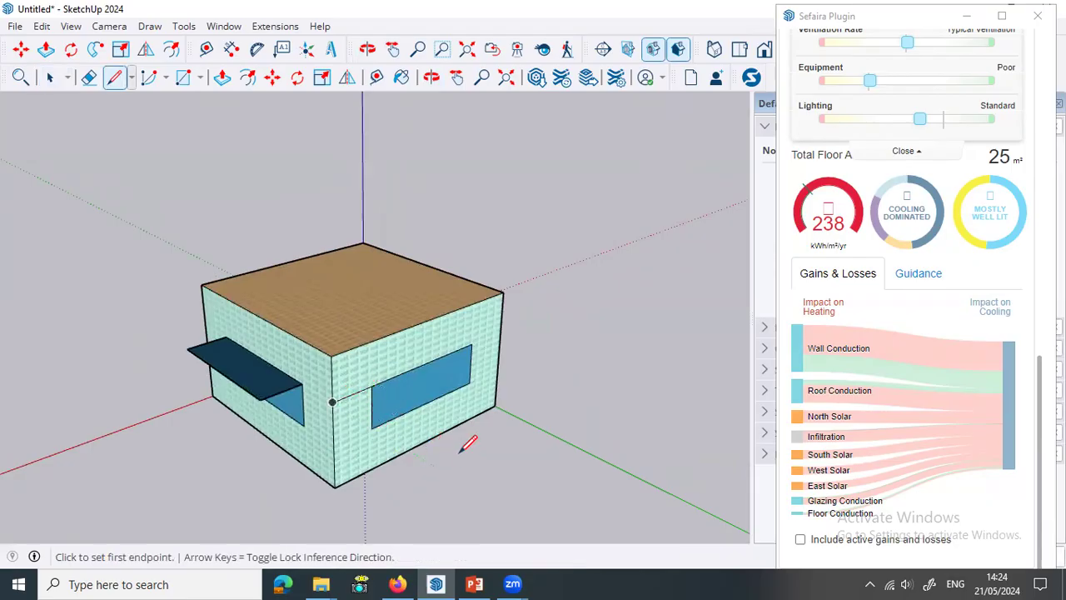
{"action": "left_click", "coordinate": [333, 401]}
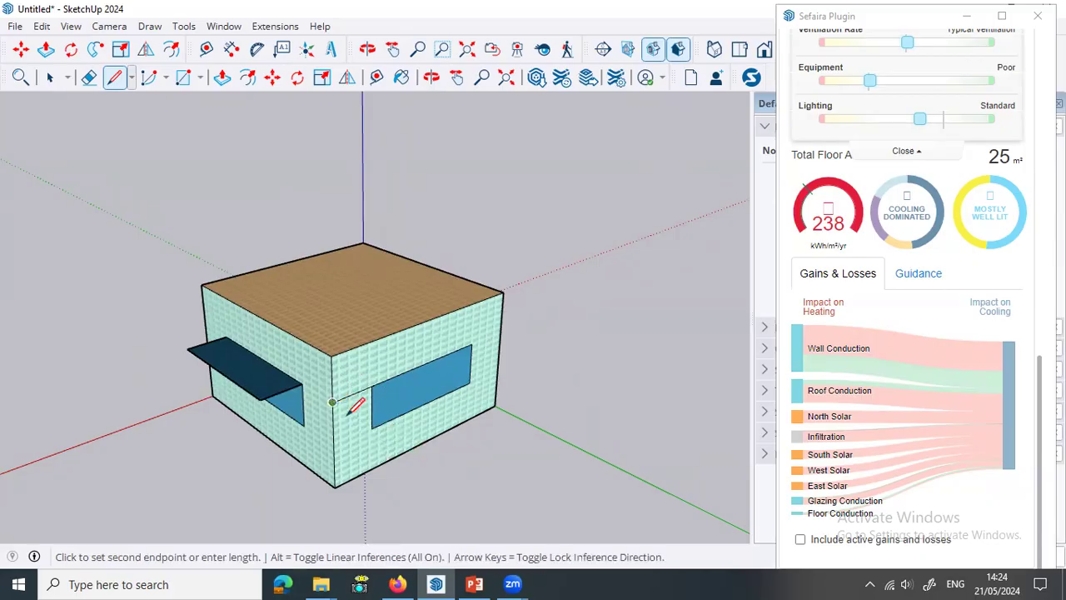
{"action": "left_click", "coordinate": [366, 422]}
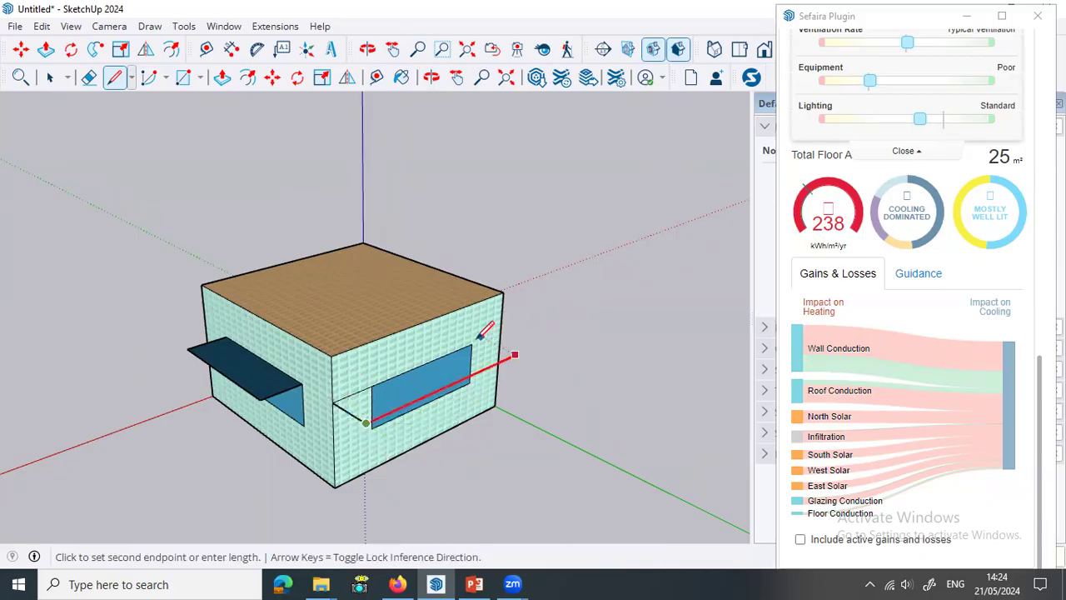
{"action": "left_click", "coordinate": [503, 293]}
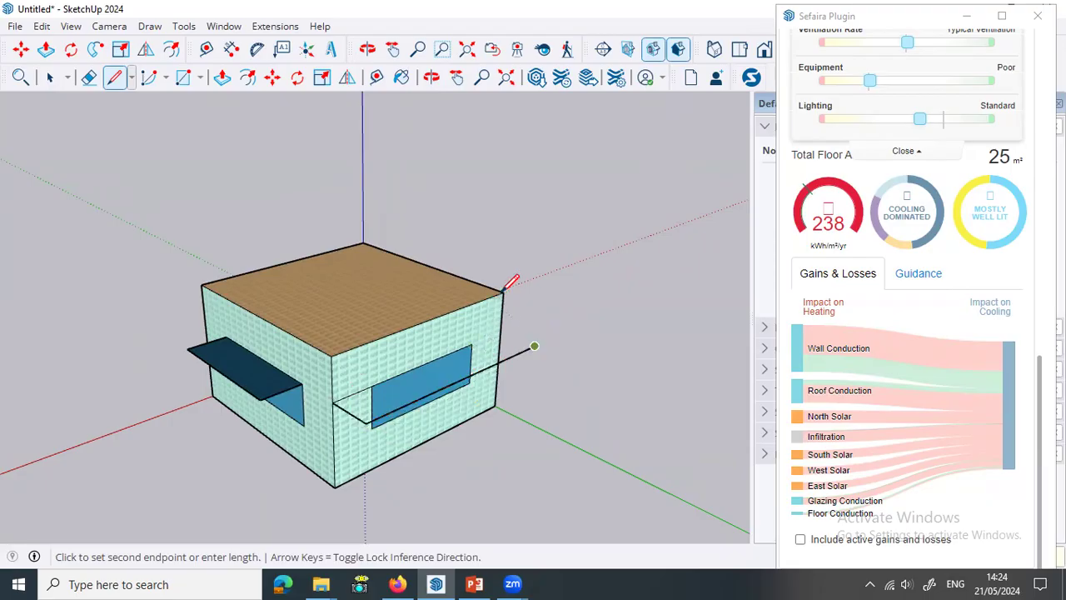
{"action": "left_click", "coordinate": [500, 332]}
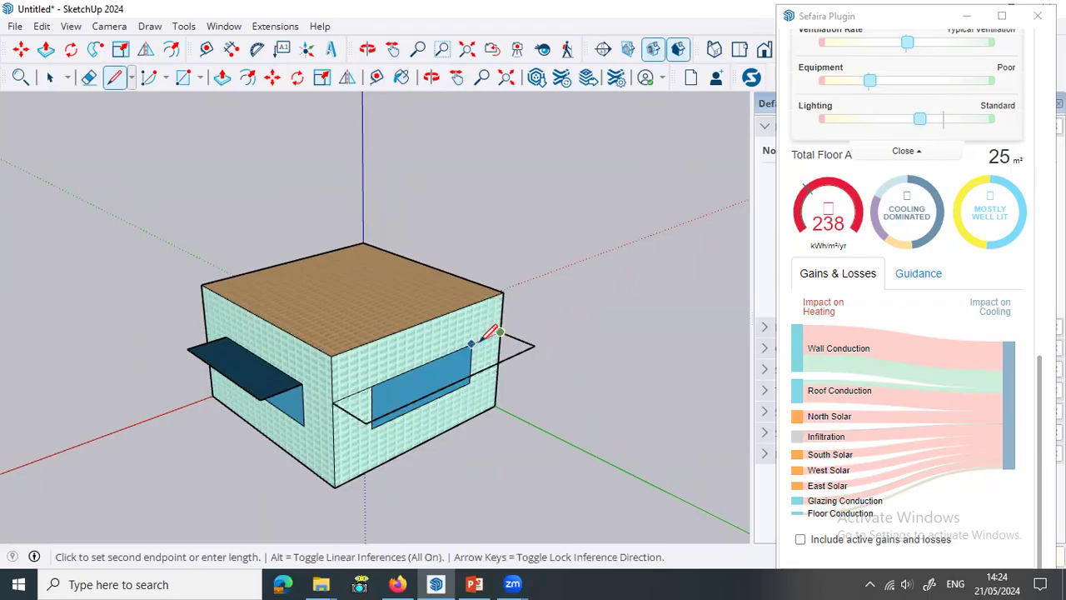
{"action": "left_click", "coordinate": [379, 374]}
Tag the new overhang face as shading for the Sefaira analysis.
{"action": "key", "text": "space"}
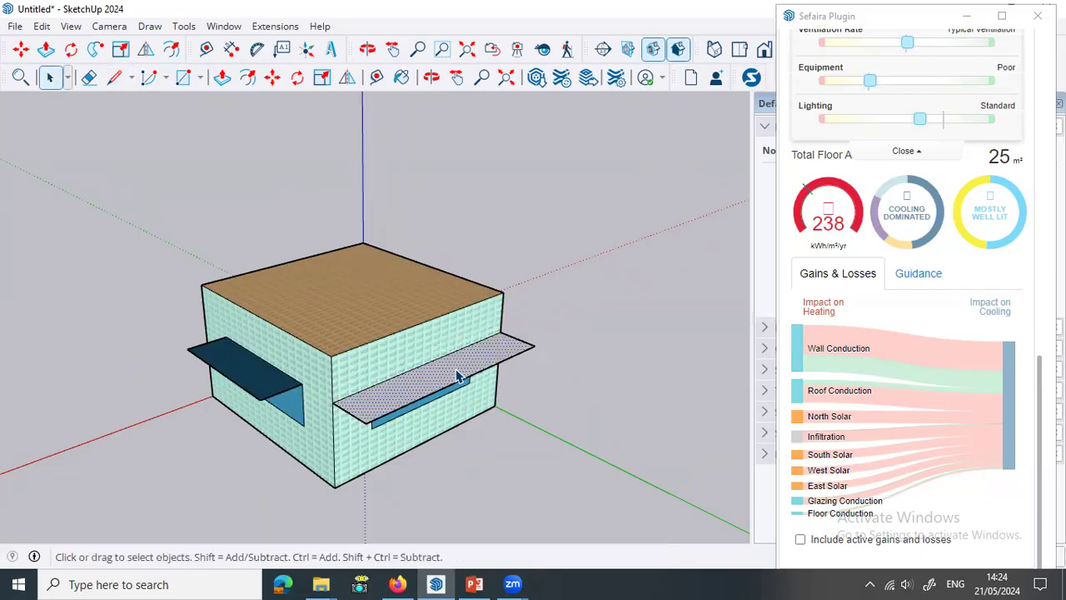
{"action": "left_click", "coordinate": [458, 378]}
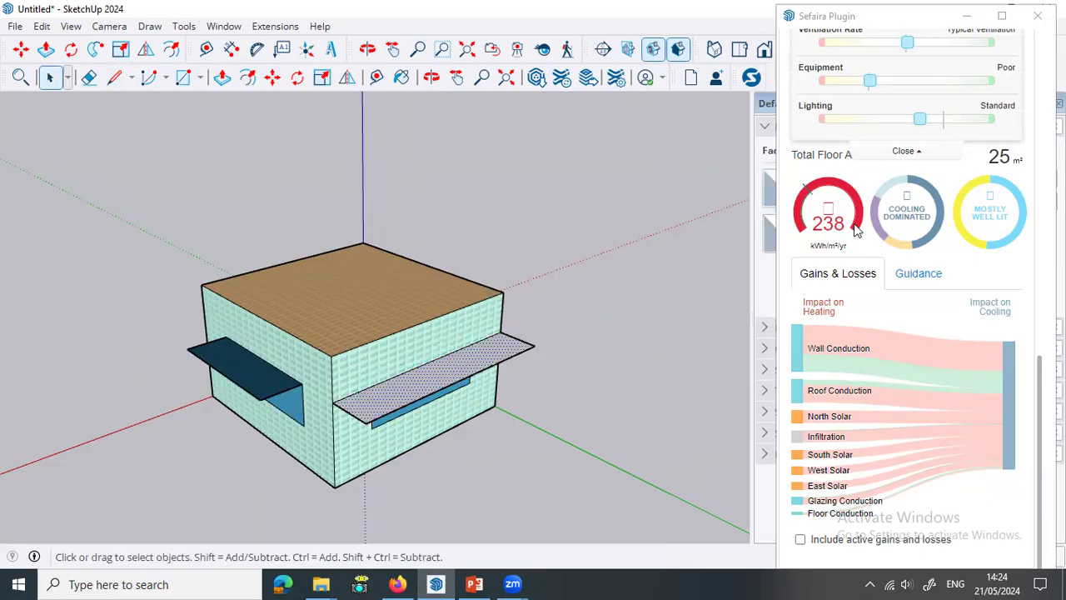
{"action": "scroll", "coordinate": [872, 216], "scroll_direction": "up", "scroll_amount": 5}
{"action": "scroll", "coordinate": [870, 151], "scroll_direction": "up", "scroll_amount": 5}
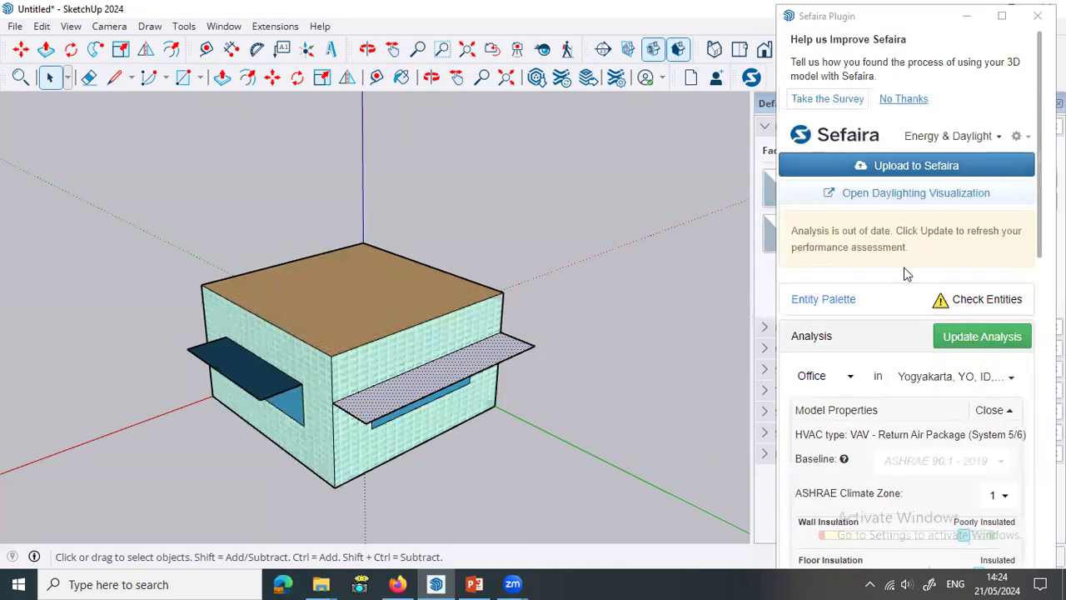
{"action": "left_click", "coordinate": [863, 301]}
{"action": "left_click", "coordinate": [863, 302]}
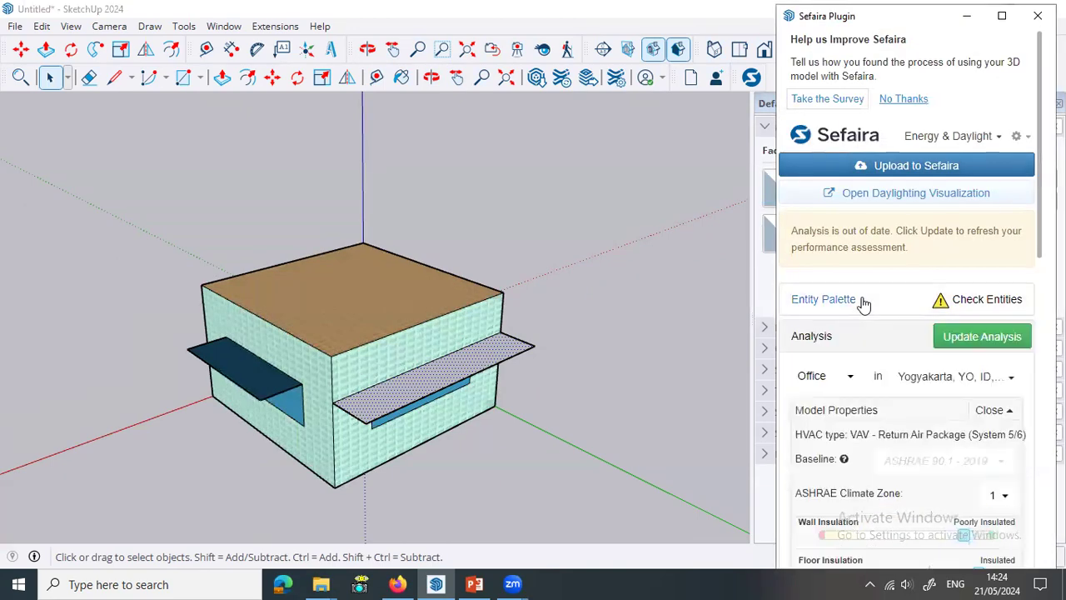
{"action": "scroll", "coordinate": [923, 369], "scroll_direction": "down", "scroll_amount": 10}
{"action": "scroll", "coordinate": [918, 382], "scroll_direction": "up", "scroll_amount": 10}
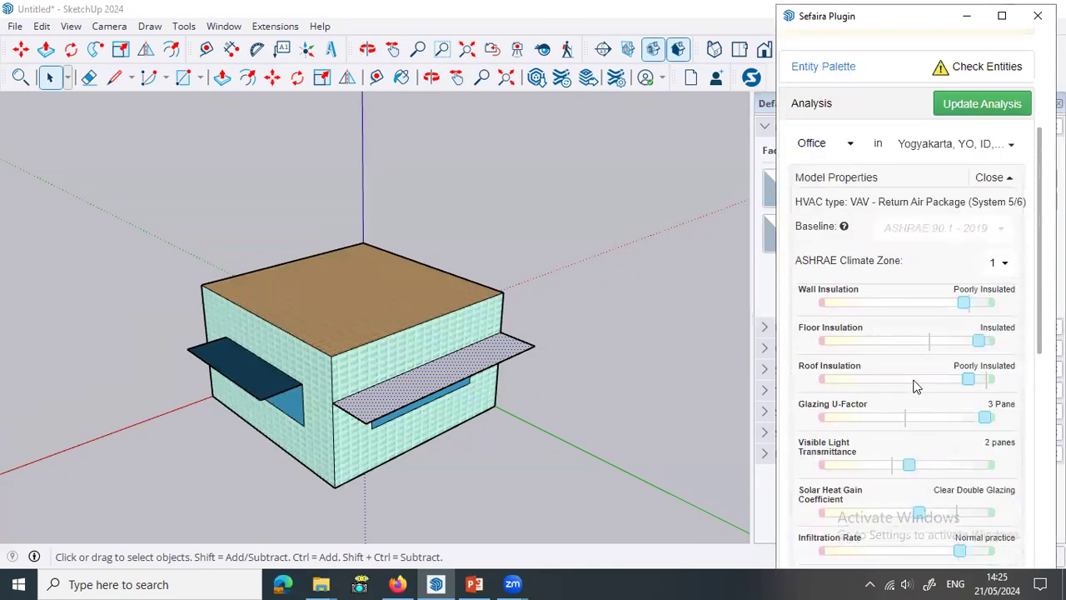
{"action": "right_click", "coordinate": [483, 359]}
{"action": "mouse_move", "coordinate": [520, 353]}
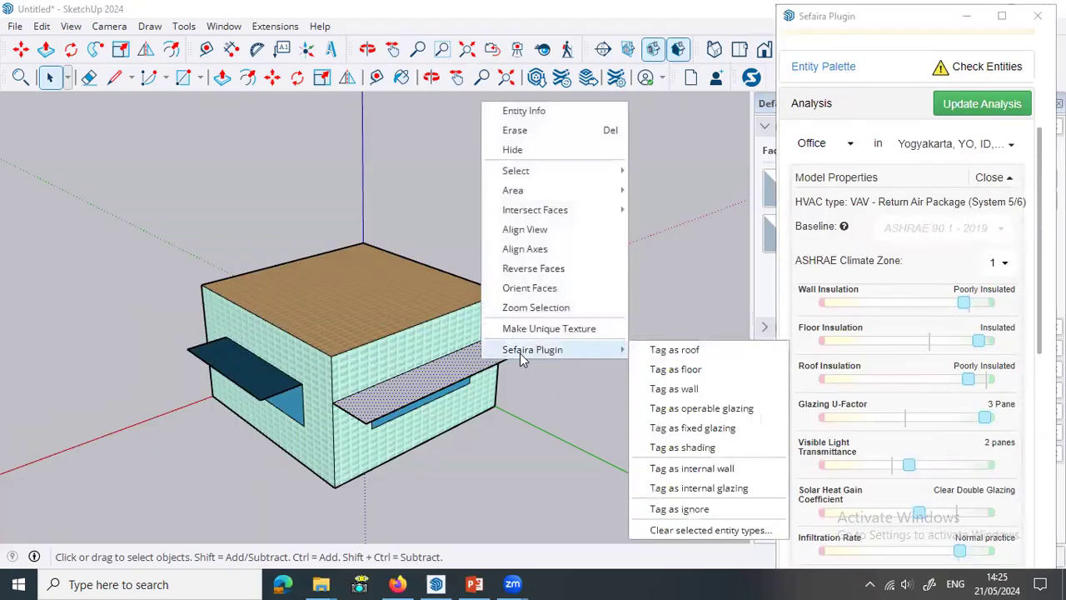
{"action": "left_click", "coordinate": [674, 450]}
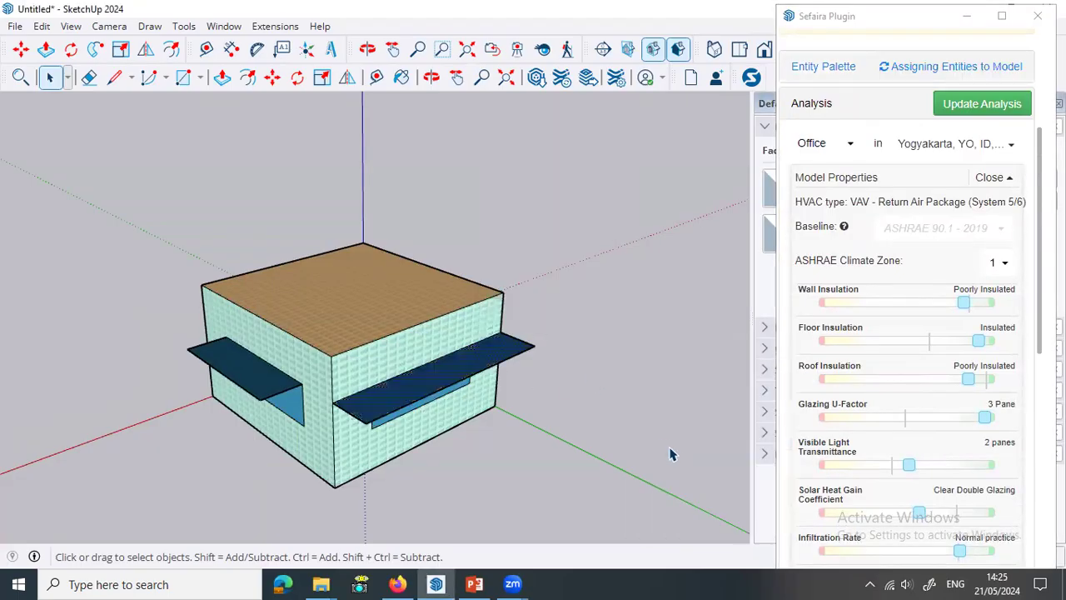
Copy the new overhang with its edges along the green axis to the opposite side of the building.
{"action": "scroll", "coordinate": [633, 385], "scroll_direction": "down", "scroll_amount": 3}
{"action": "scroll", "coordinate": [470, 408], "scroll_direction": "up", "scroll_amount": 3}
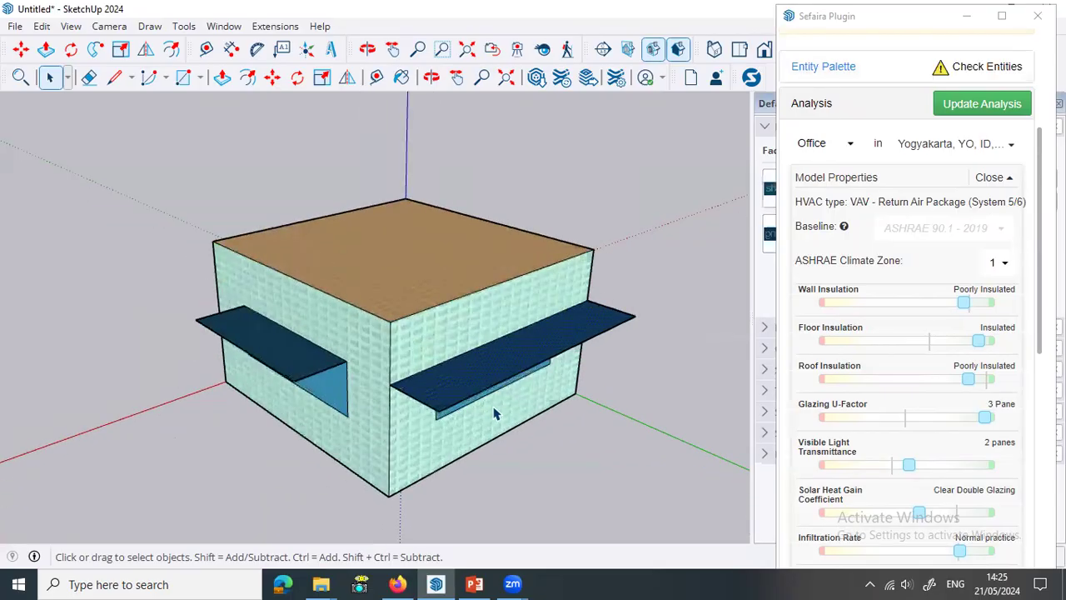
{"action": "left_click", "coordinate": [470, 379]}
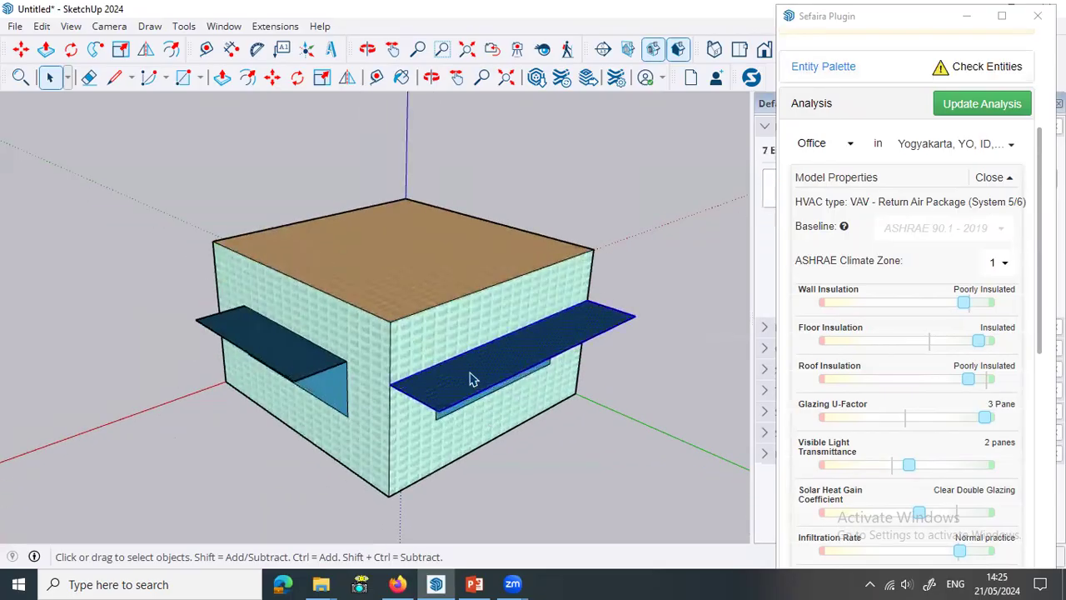
{"action": "key", "text": "m"}
{"action": "left_click", "coordinate": [440, 410]}
{"action": "key", "text": "ctrl"}
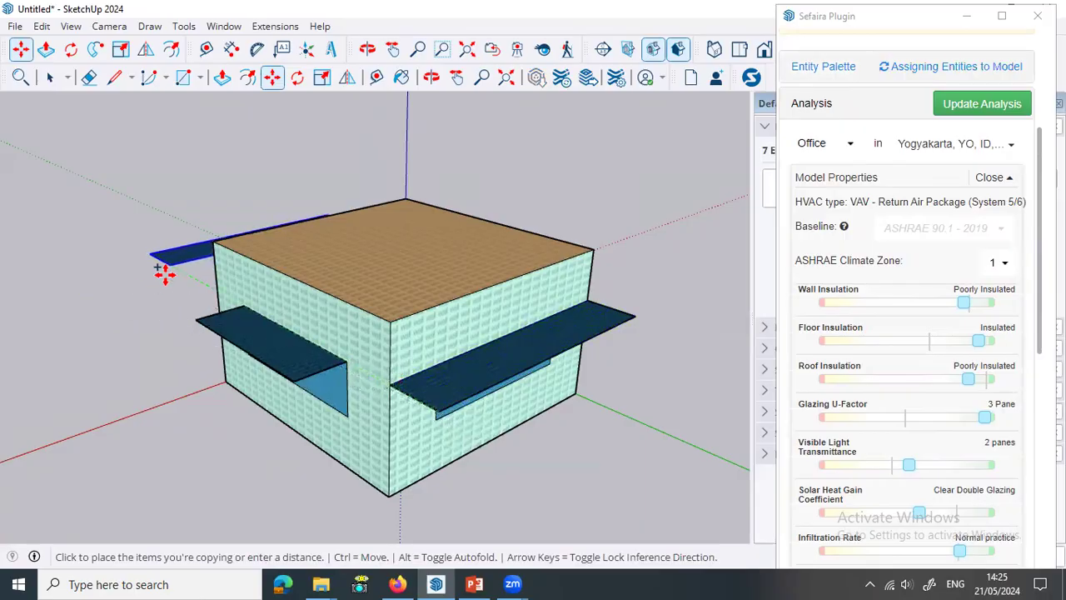
{"action": "left_click", "coordinate": [210, 241]}
{"action": "key", "text": "space"}
{"action": "scroll", "coordinate": [433, 367], "scroll_direction": "down", "scroll_amount": 2}
{"action": "scroll", "coordinate": [242, 290], "scroll_direction": "up", "scroll_amount": 5}
{"action": "scroll", "coordinate": [242, 290], "scroll_direction": "up", "scroll_amount": 5}
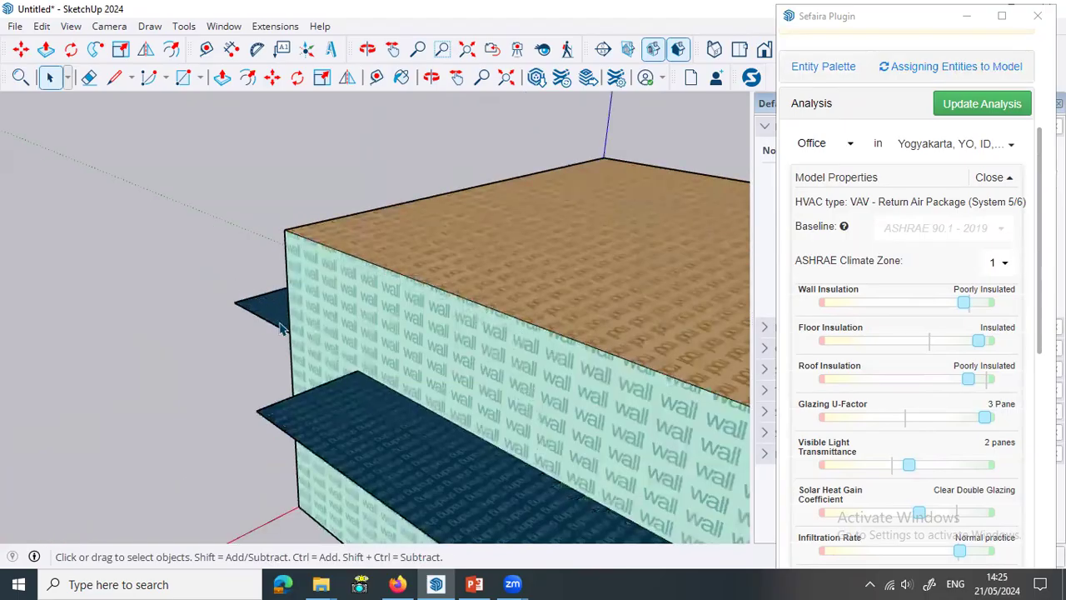
Set the Glazing U-Factor of the model properties to 1 Pane, 4.29 W/m²-K.
{"action": "scroll", "coordinate": [283, 325], "scroll_direction": "down", "scroll_amount": 4}
{"action": "scroll", "coordinate": [271, 308], "scroll_direction": "down", "scroll_amount": 5}
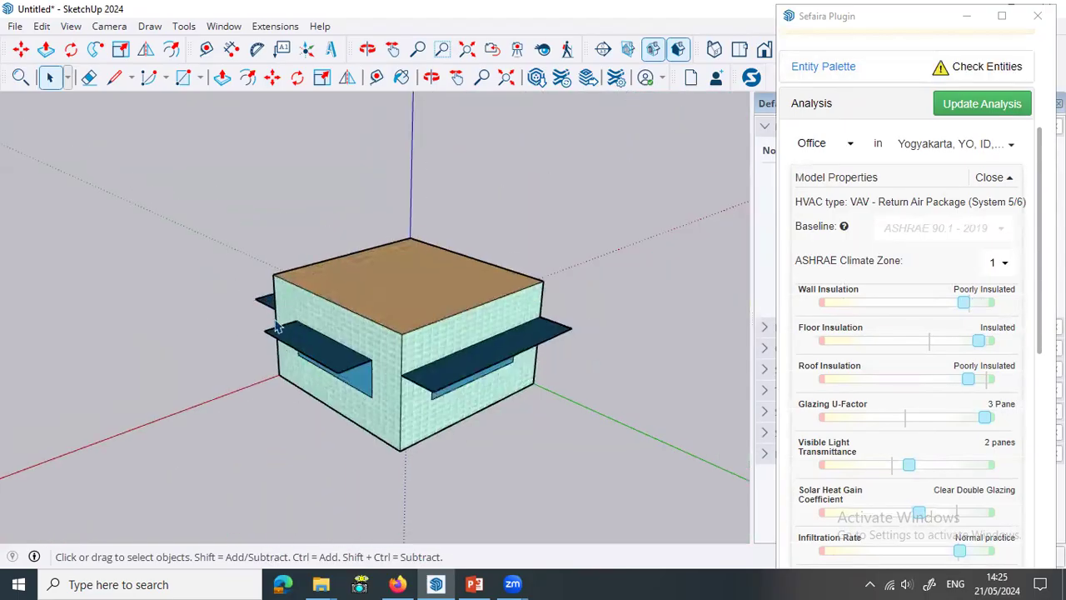
{"action": "scroll", "coordinate": [374, 358], "scroll_direction": "up", "scroll_amount": 2}
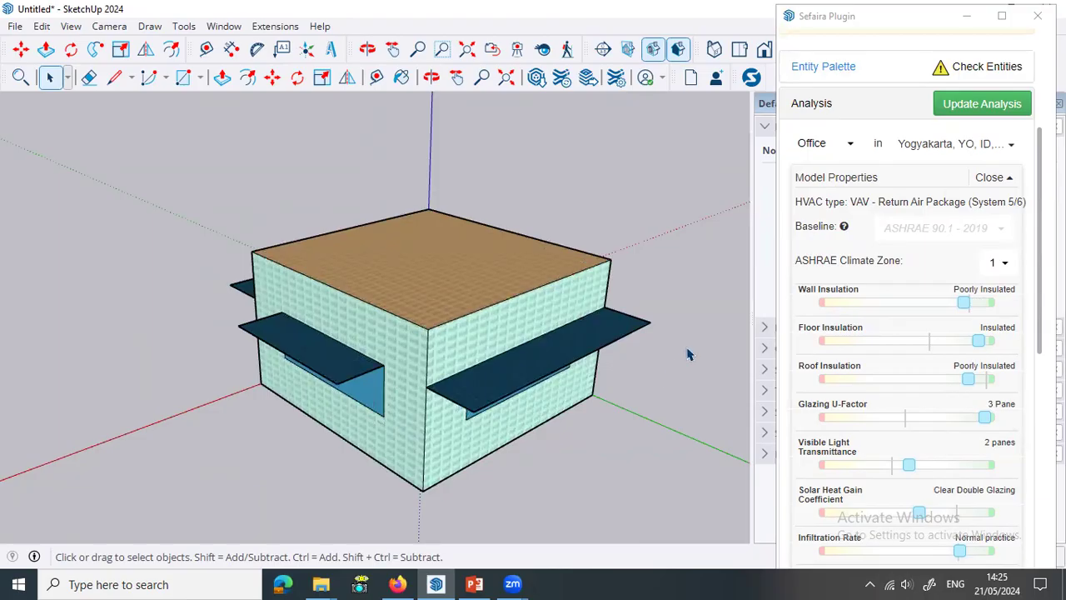
{"action": "scroll", "coordinate": [845, 351], "scroll_direction": "up", "scroll_amount": 5}
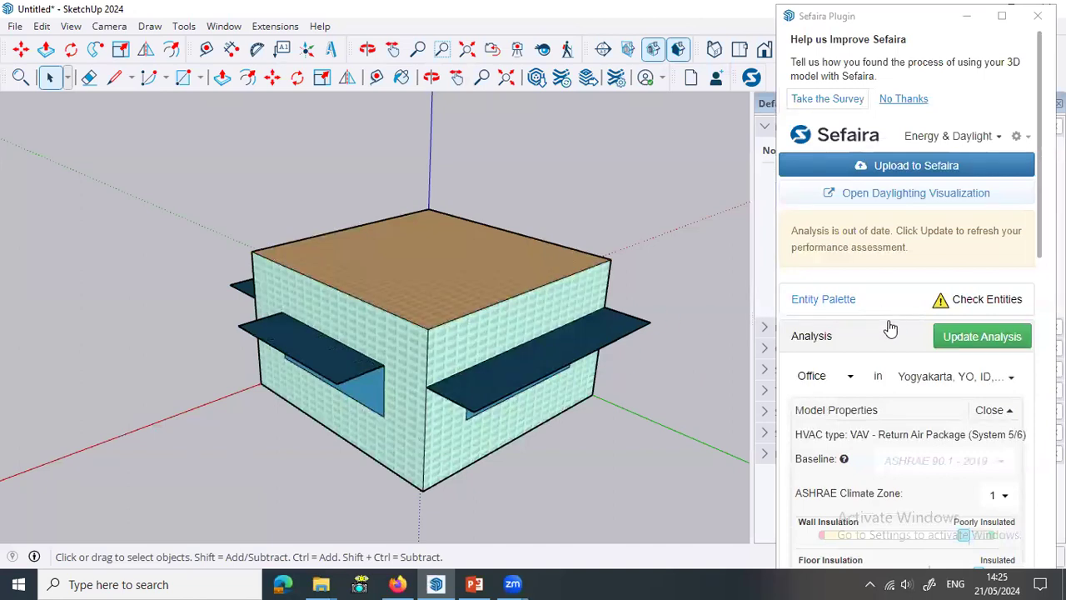
{"action": "scroll", "coordinate": [883, 347], "scroll_direction": "down", "scroll_amount": 5}
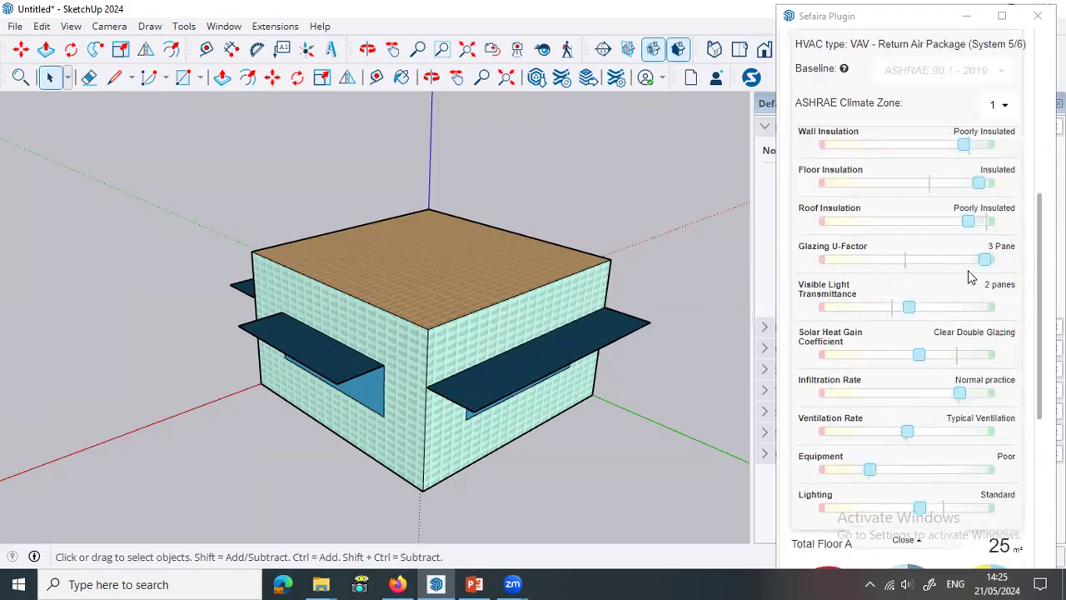
{"action": "mouse_move", "coordinate": [988, 263]}
{"action": "left_click_drag", "start_coordinate": [989, 265], "coordinate": [889, 269]}
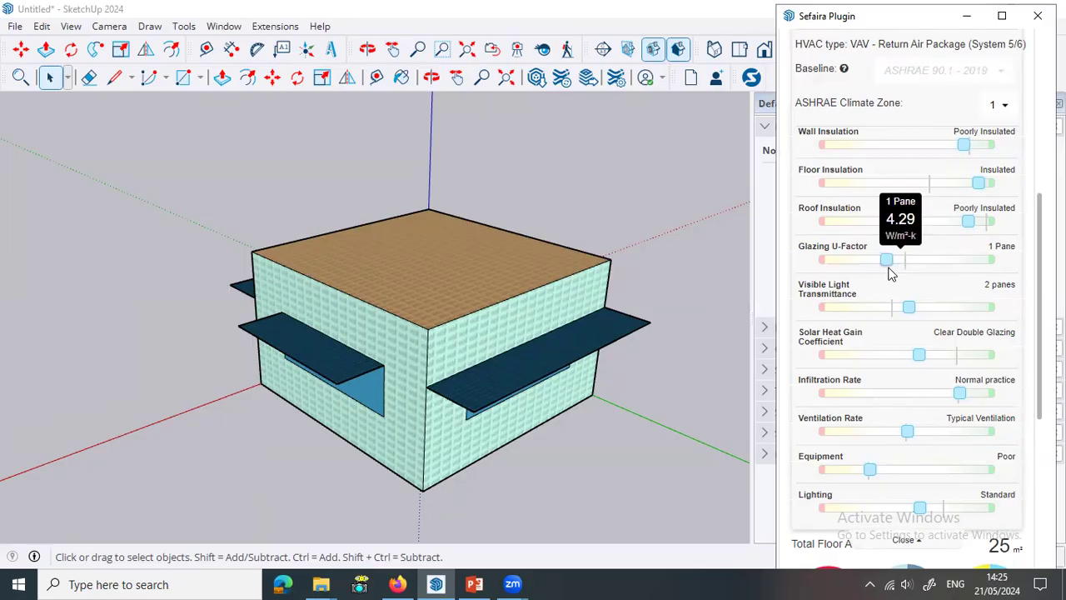
Delete the full-width overhang on the wall facing the green axis, keeping the window beneath it.
{"action": "left_click", "coordinate": [708, 358]}
{"action": "left_click", "coordinate": [626, 326]}
{"action": "double_click", "coordinate": [628, 331]}
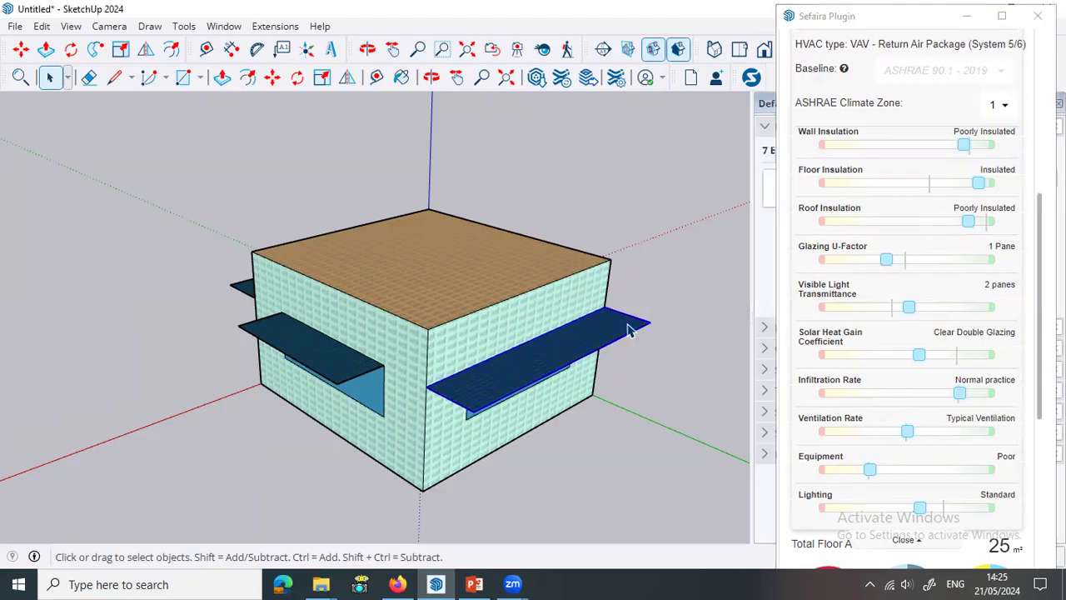
{"action": "key", "text": "Delete"}
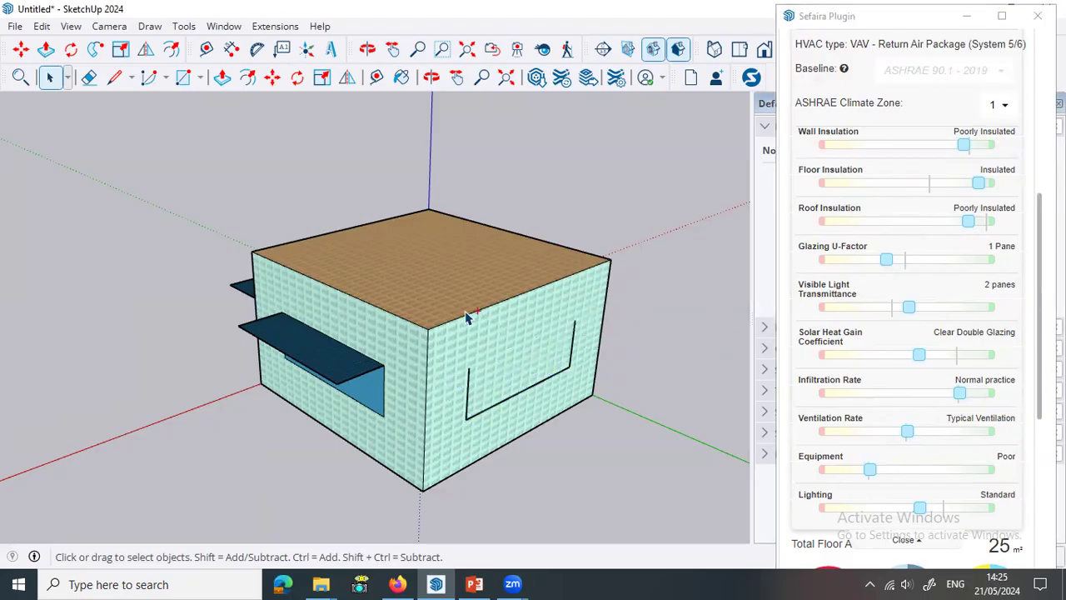
{"action": "key", "text": "ctrl+z"}
{"action": "double_click", "coordinate": [528, 359]}
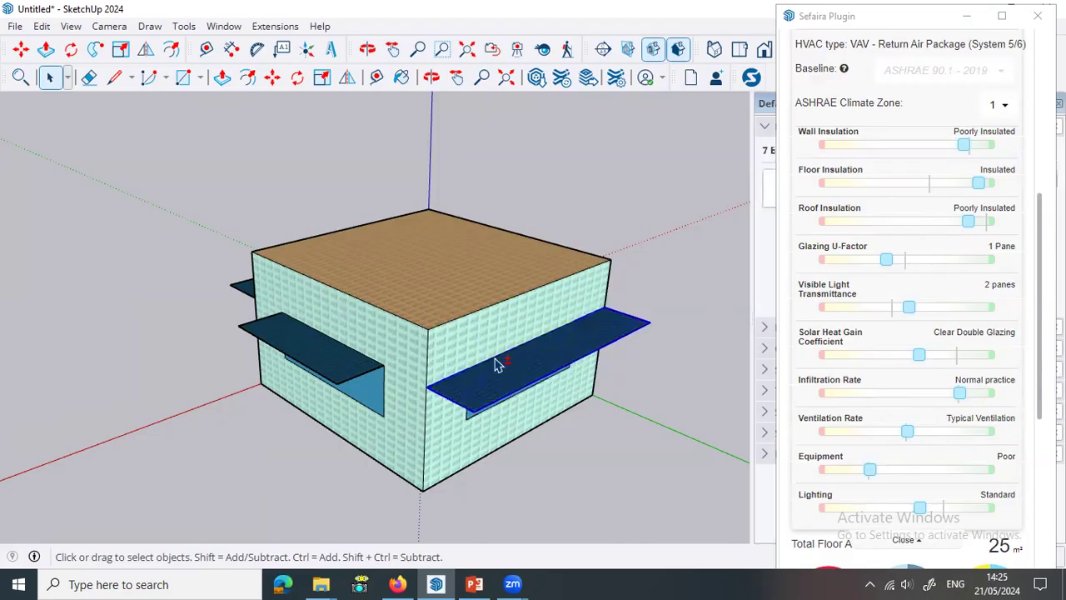
{"action": "key", "text": "Delete"}
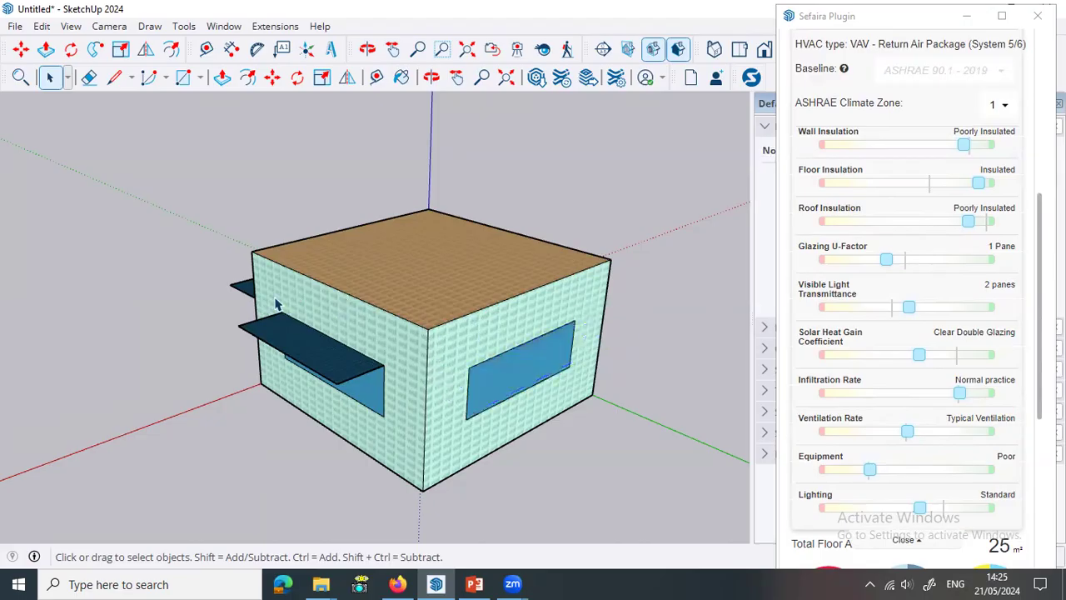
Delete the matching full-width overhang on the opposite wall of the building.
{"action": "left_click", "coordinate": [243, 284]}
{"action": "key", "text": "o"}
{"action": "left_click_drag", "start_coordinate": [136, 333], "coordinate": [278, 345]}
{"action": "key", "text": "space"}
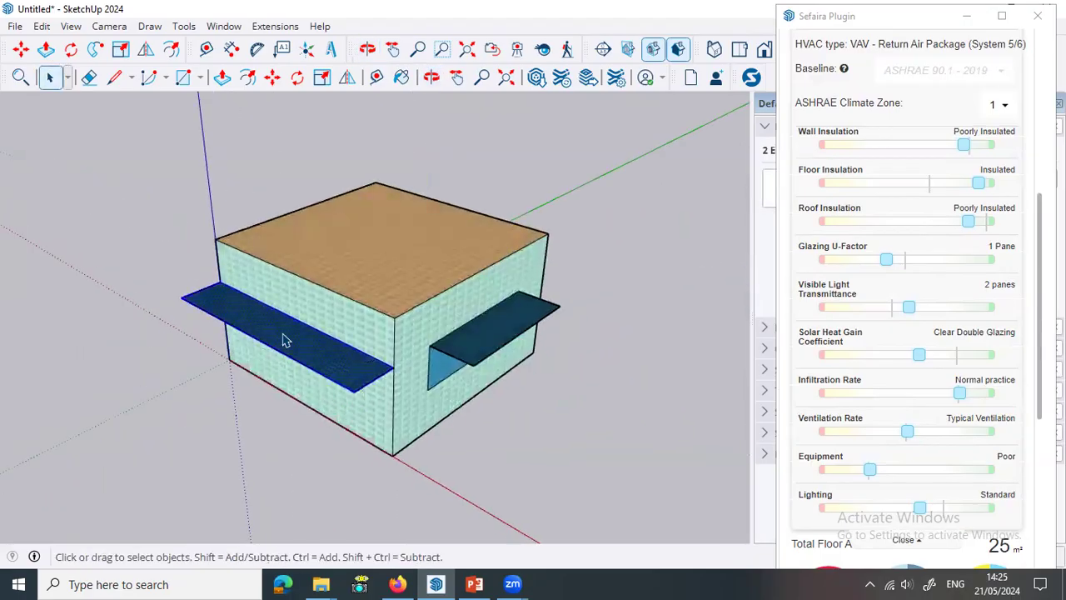
{"action": "key", "text": "Delete"}
{"action": "left_click", "coordinate": [564, 374]}
Update the Sefaira analysis and examine the building's energy use, solar gains and conduction gains.
{"action": "scroll", "coordinate": [928, 259], "scroll_direction": "up", "scroll_amount": 5}
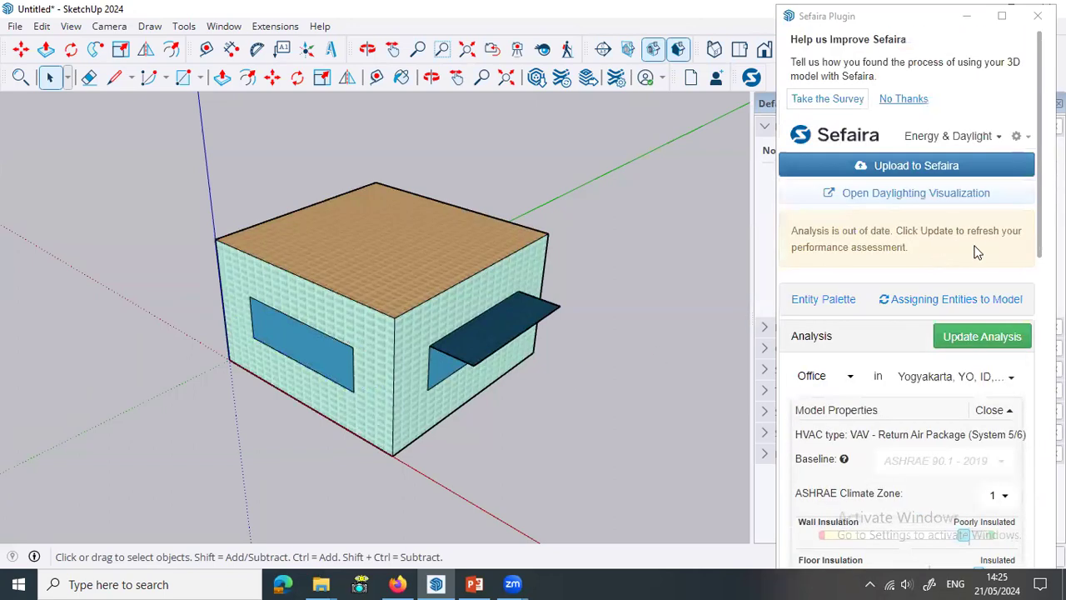
{"action": "left_click", "coordinate": [981, 336]}
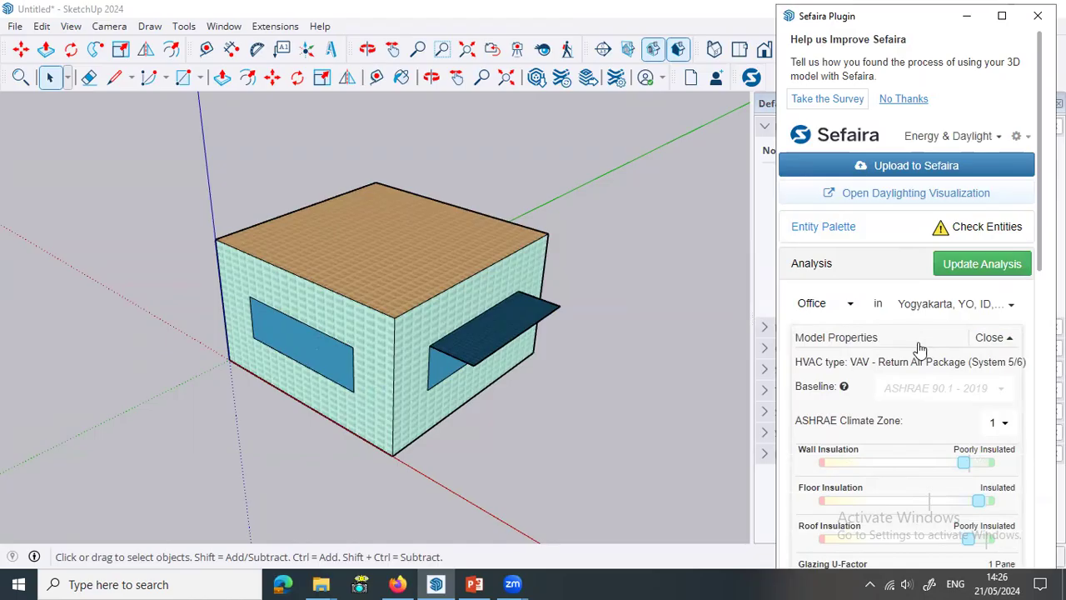
{"action": "scroll", "coordinate": [917, 348], "scroll_direction": "down", "scroll_amount": 10}
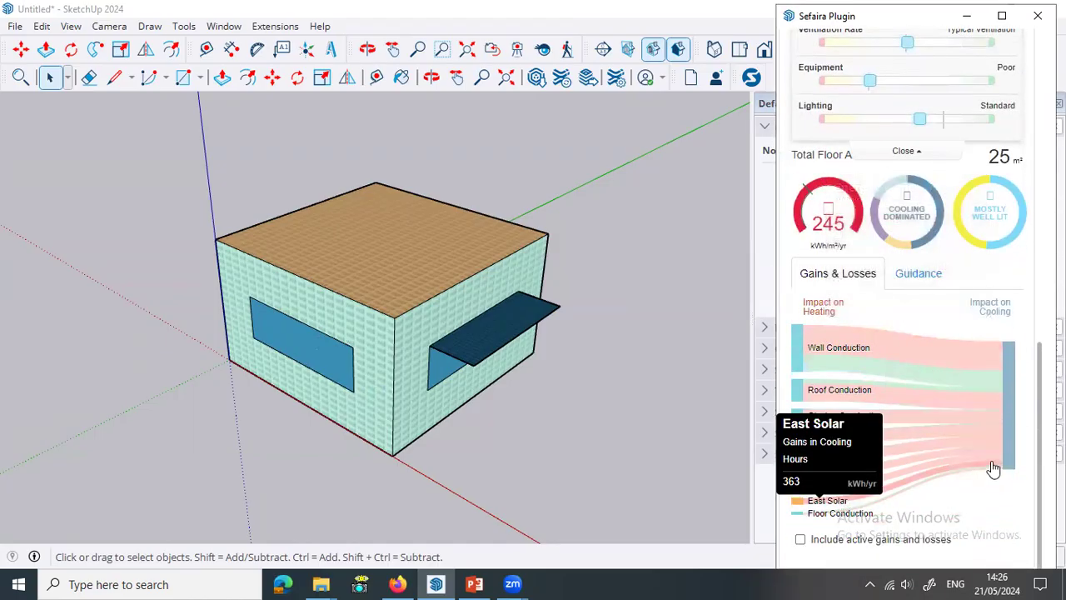
{"action": "mouse_move", "coordinate": [796, 238]}
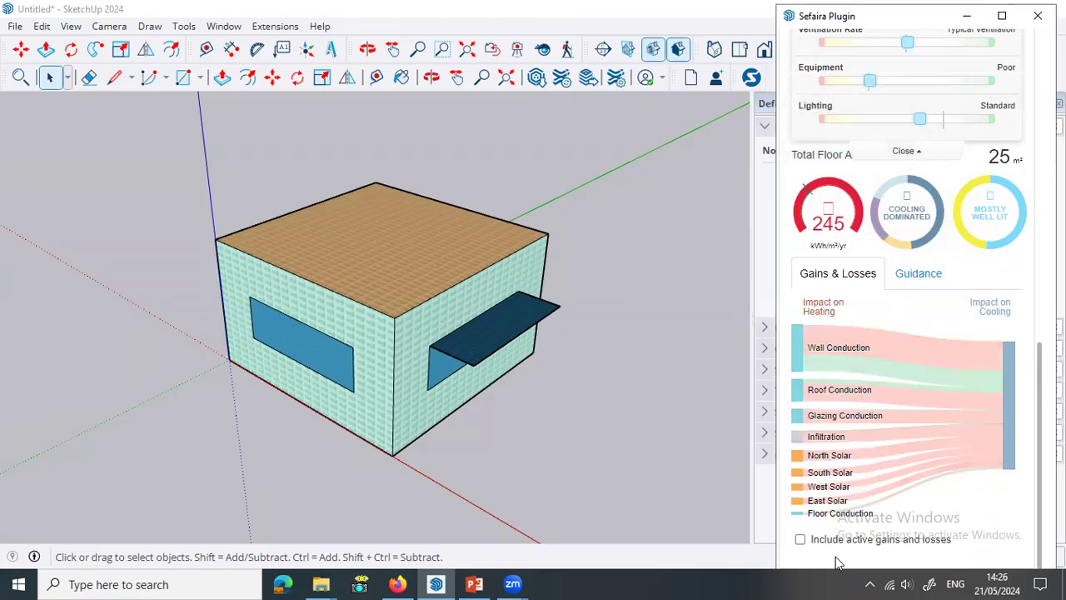
{"action": "mouse_move", "coordinate": [880, 423]}
Undo the deletion of the two full-width overhangs and check all sides of the building.
{"action": "left_click", "coordinate": [598, 425]}
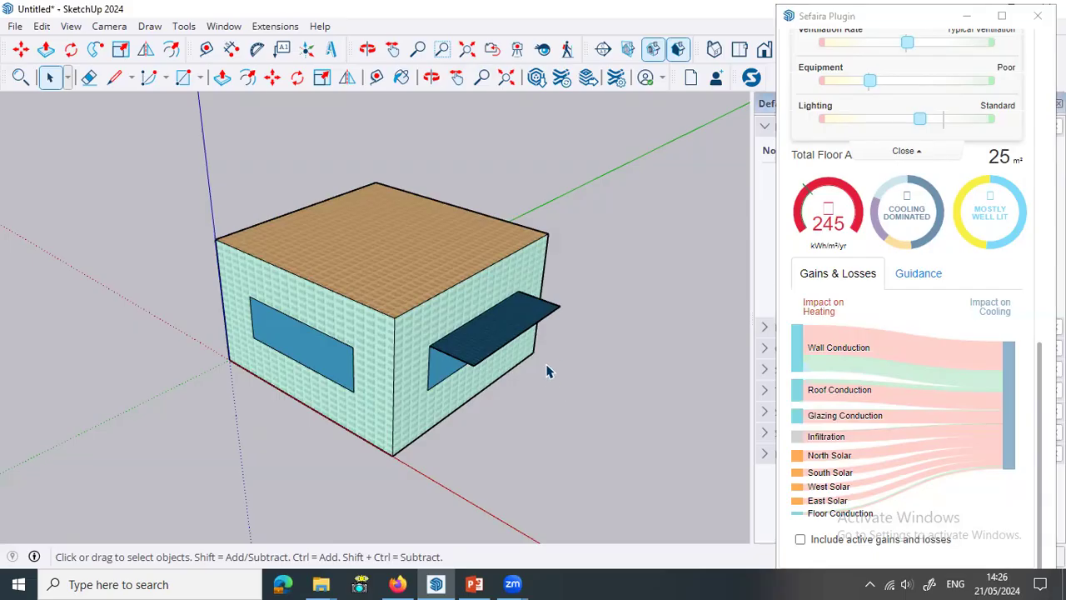
{"action": "key", "text": "ctrl+z"}
{"action": "middle_click_drag", "start_coordinate": [591, 381], "coordinate": [591, 442]}
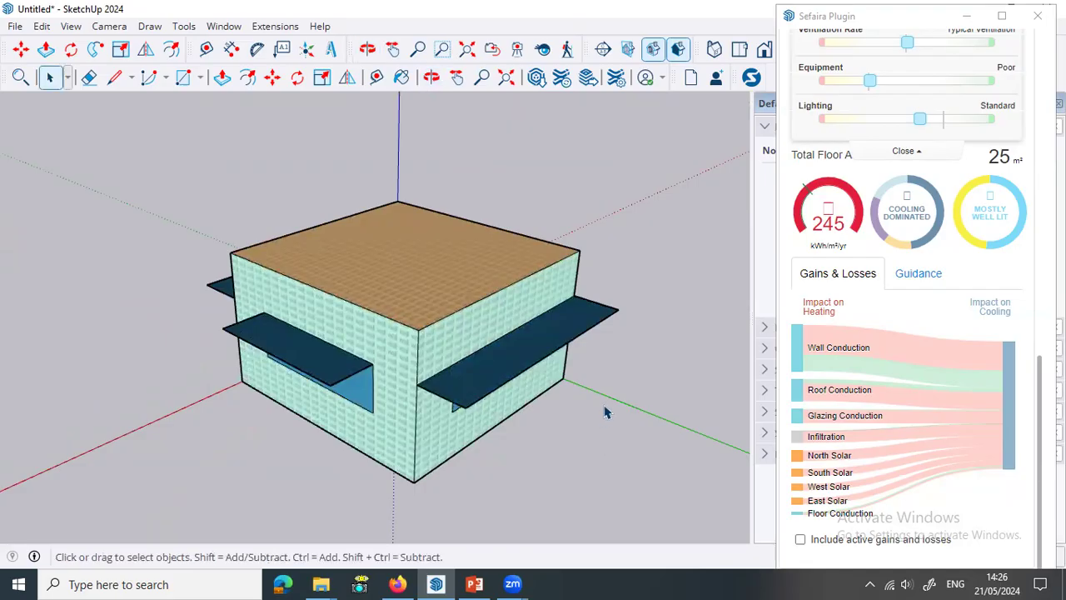
Launch Ecotect Analysis 2010 and dismiss its startup warning.
{"action": "left_click", "coordinate": [398, 583]}
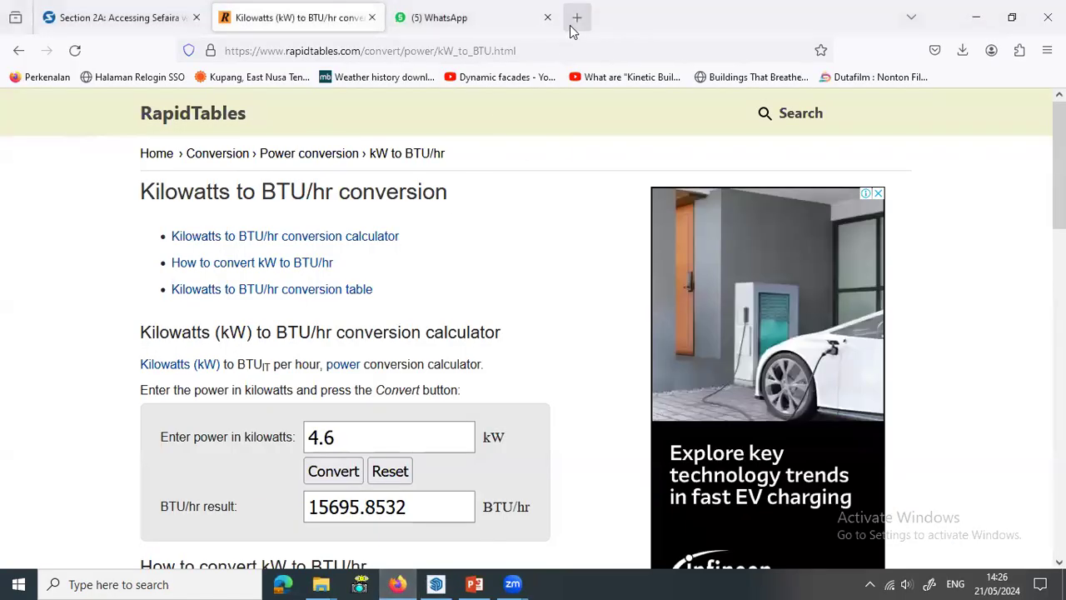
{"action": "left_click", "coordinate": [573, 25]}
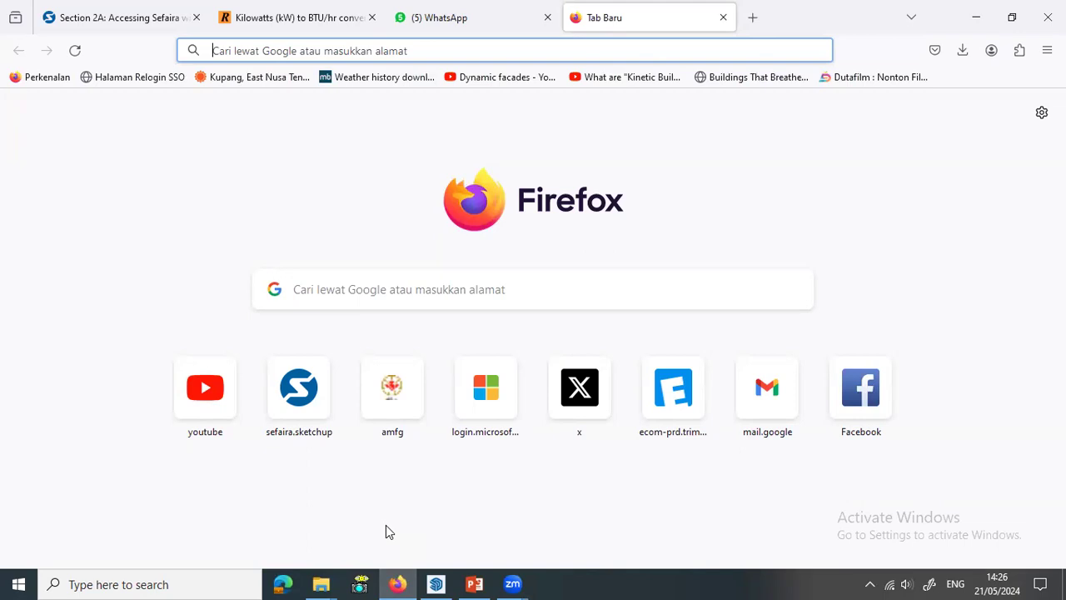
{"action": "left_click", "coordinate": [151, 583]}
{"action": "type", "text": "ecot"}
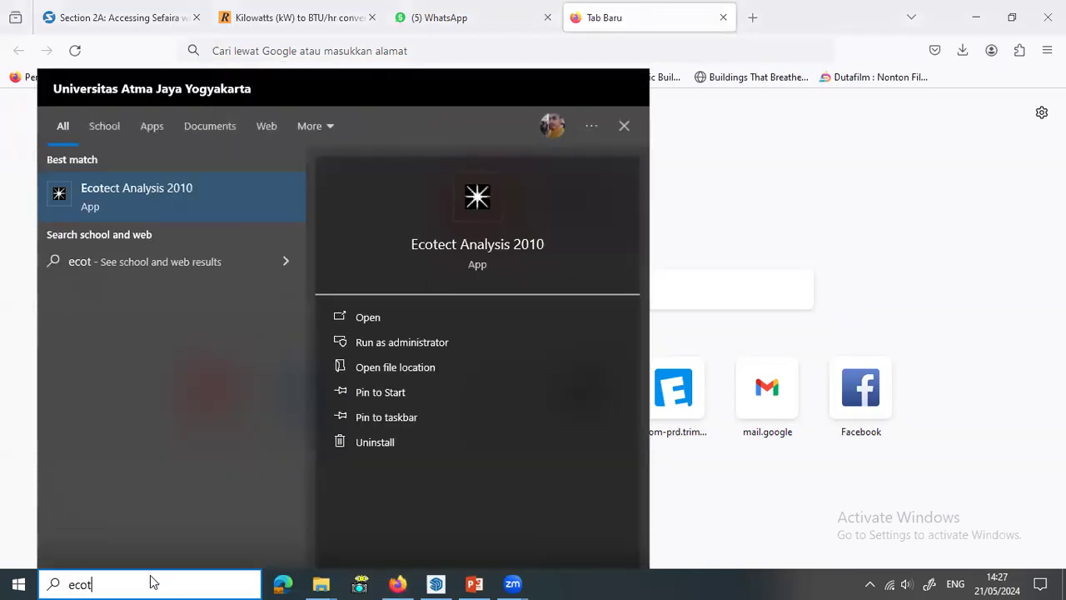
{"action": "type", "text": "e"}
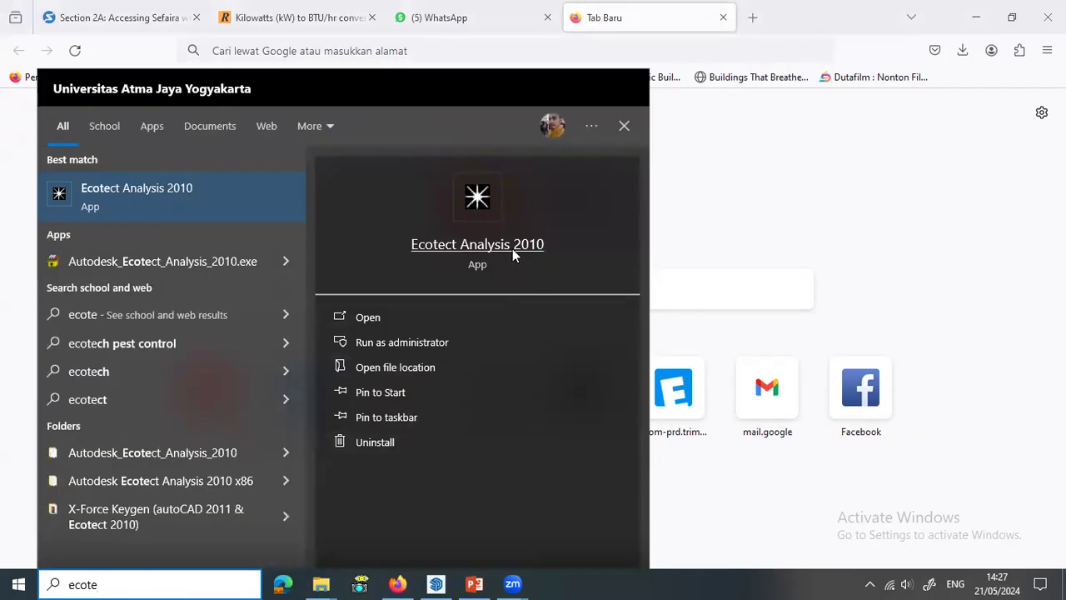
{"action": "left_click", "coordinate": [512, 248]}
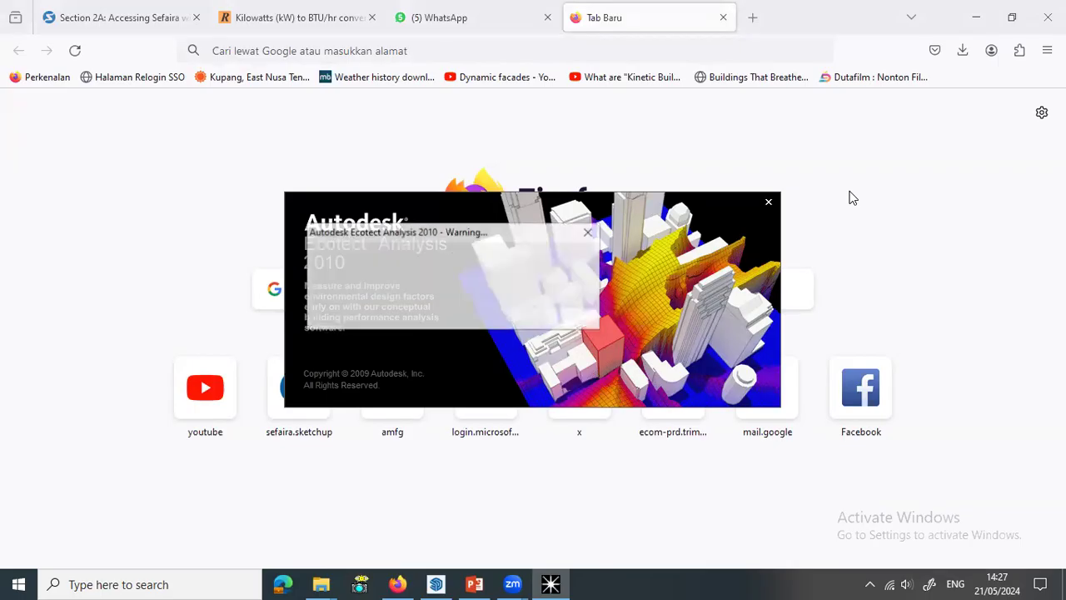
{"action": "left_click", "coordinate": [565, 317]}
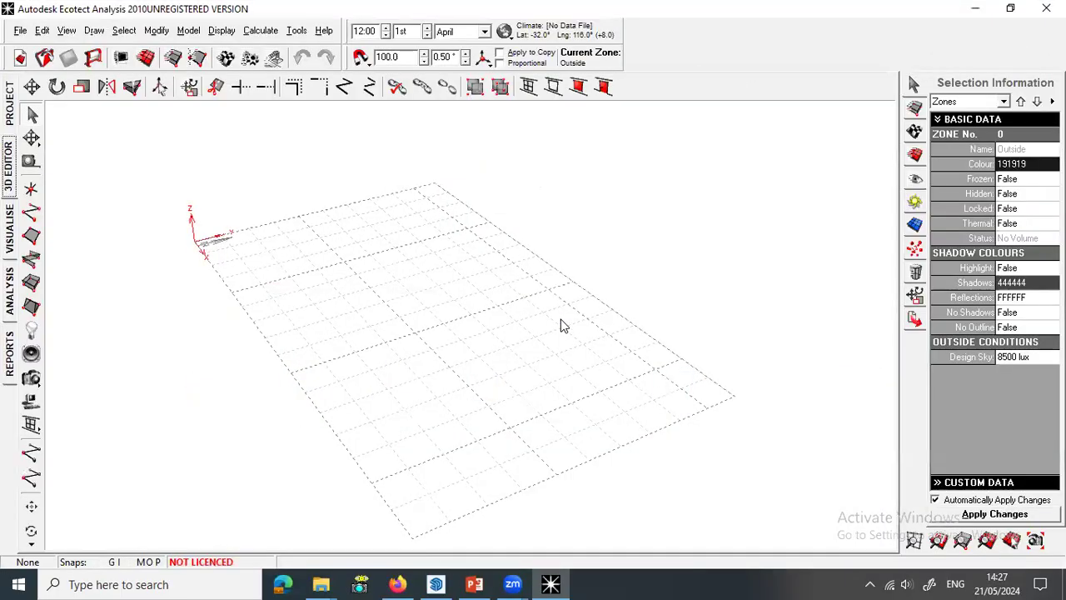
Open the BrickPlaster wall material for editing and show its layer composition.
{"action": "left_click", "coordinate": [914, 130]}
{"action": "left_click", "coordinate": [970, 102]}
{"action": "left_click", "coordinate": [970, 167]}
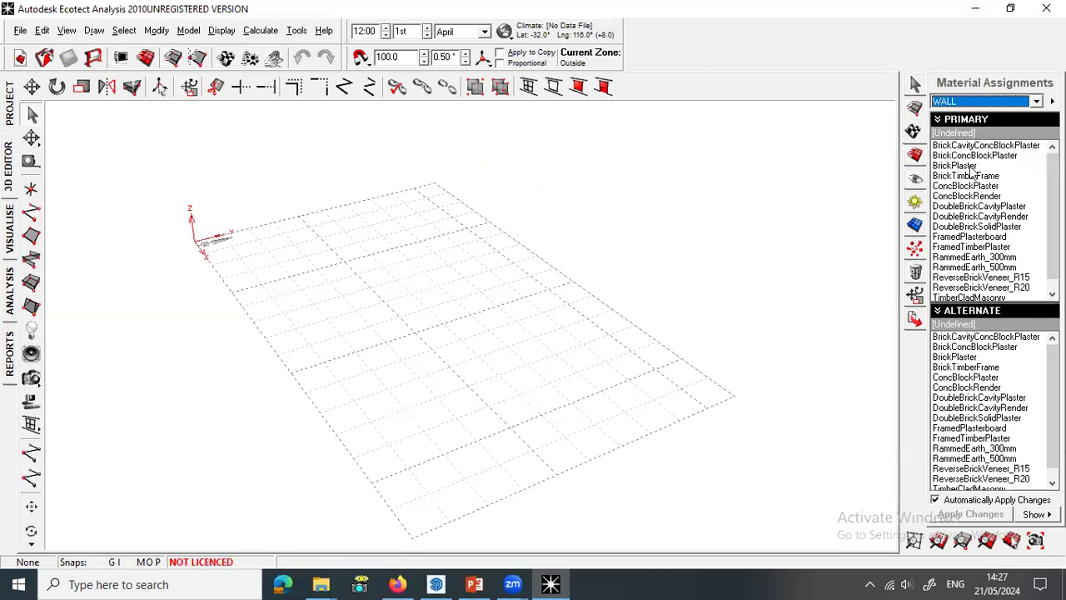
{"action": "double_click", "coordinate": [957, 166]}
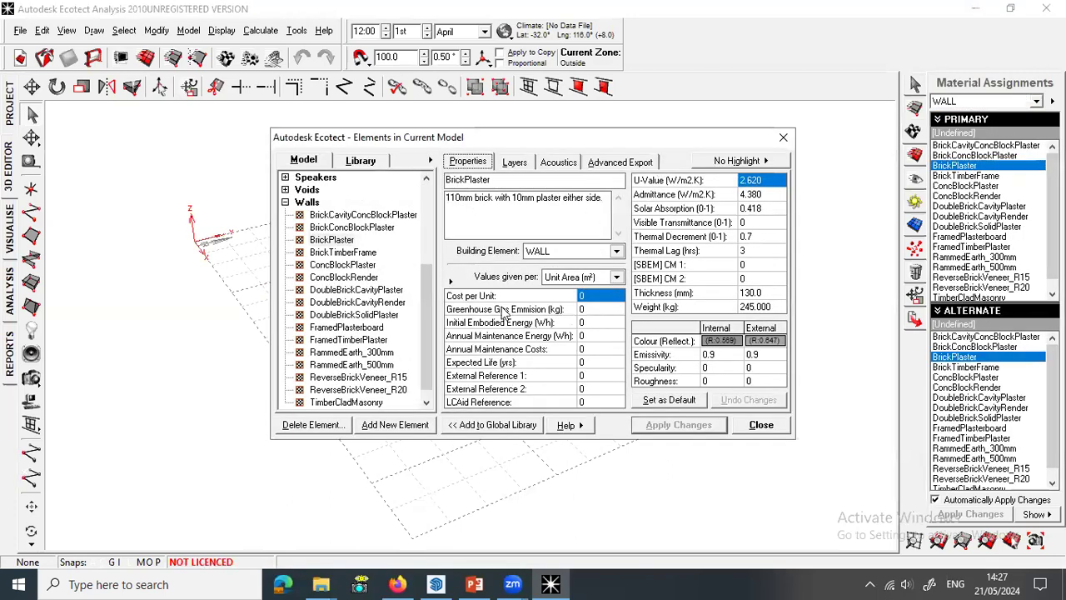
{"action": "left_click", "coordinate": [338, 241]}
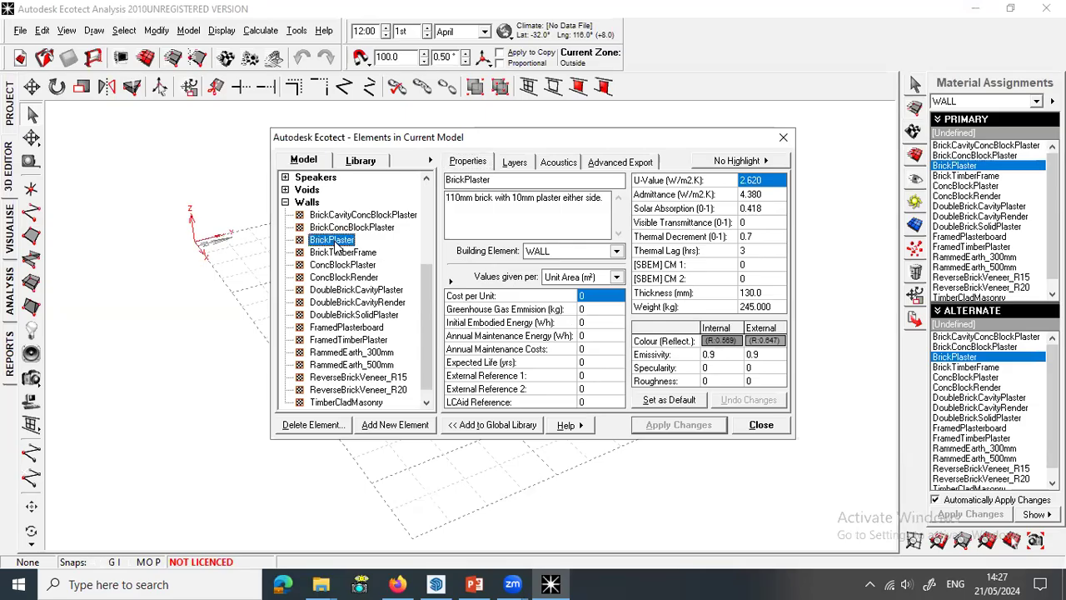
{"action": "left_click", "coordinate": [516, 163]}
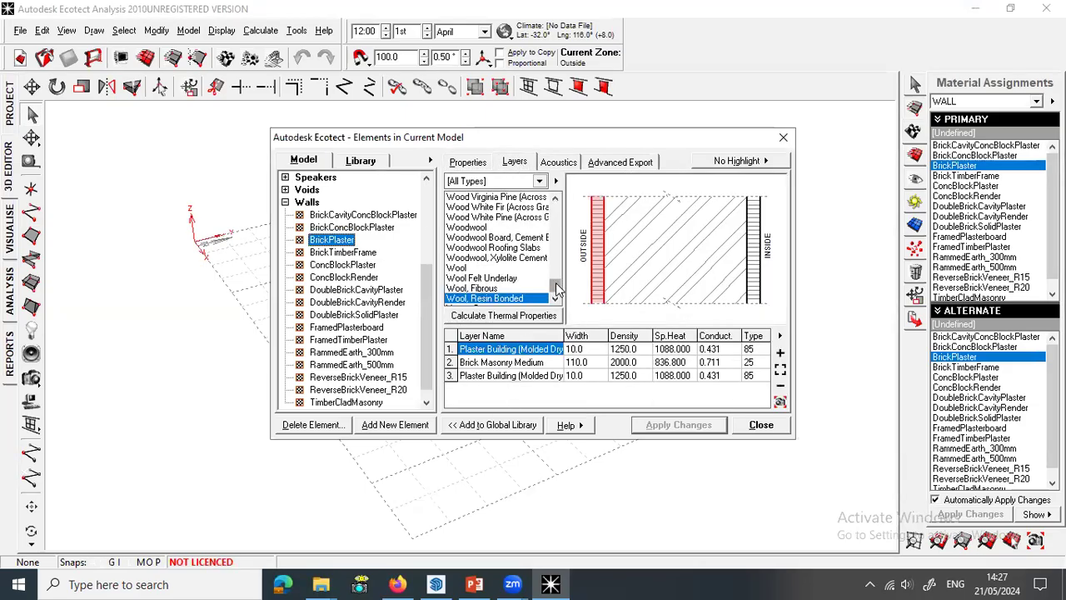
Add Rock Wool from the material list as the innermost layer of the BrickPlaster wall.
{"action": "left_click", "coordinate": [518, 258]}
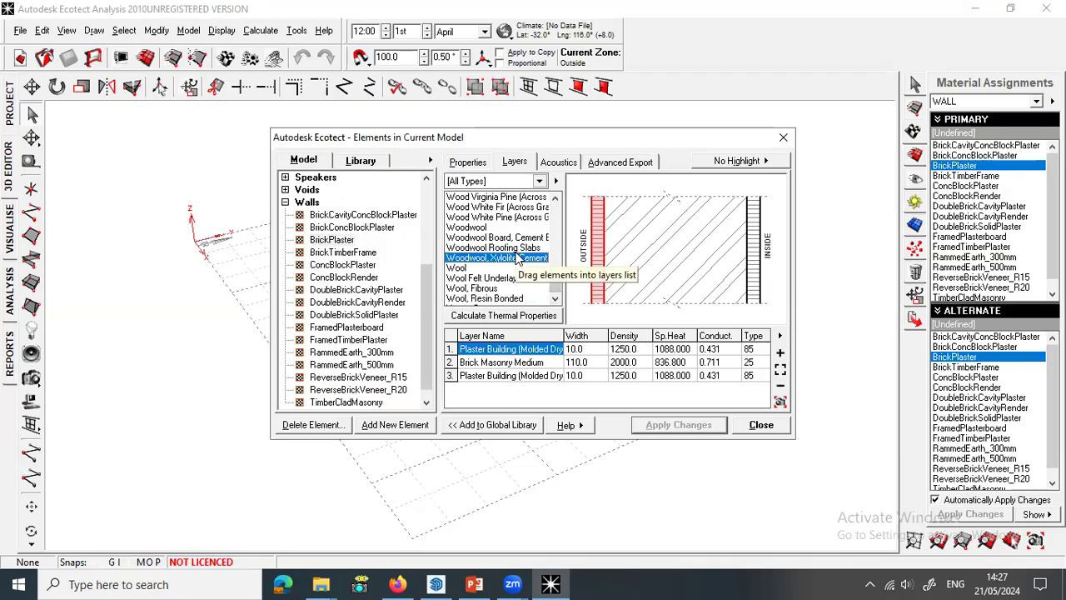
{"action": "key", "text": "r"}
{"action": "scroll", "coordinate": [500, 251], "scroll_direction": "up", "scroll_amount": 2}
{"action": "scroll", "coordinate": [497, 261], "scroll_direction": "down", "scroll_amount": 1}
{"action": "scroll", "coordinate": [497, 262], "scroll_direction": "down", "scroll_amount": 3}
{"action": "right_click", "coordinate": [504, 258]}
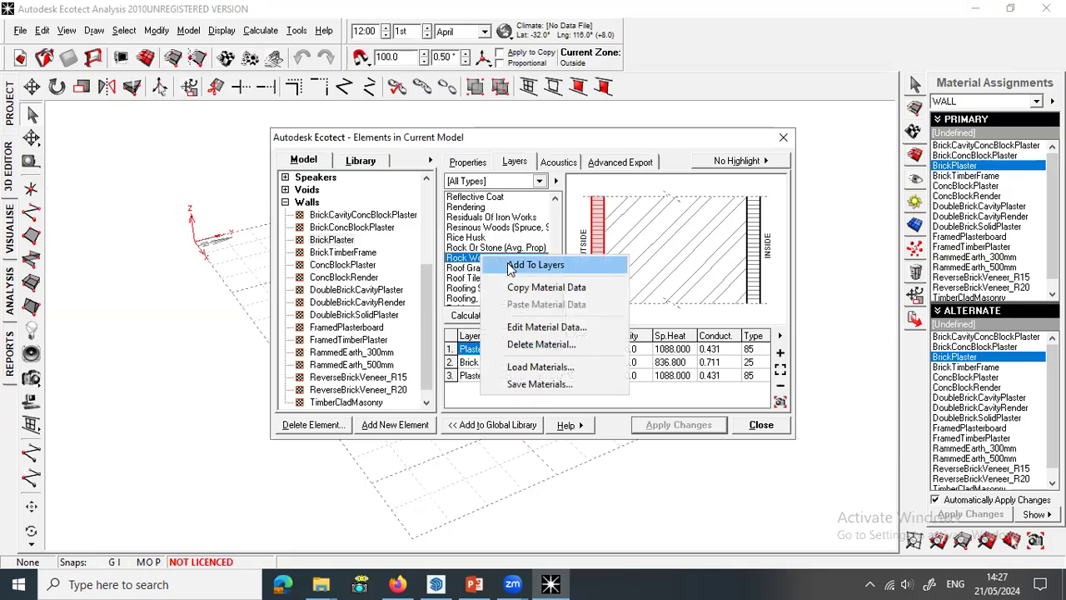
{"action": "left_click", "coordinate": [533, 265]}
{"action": "left_click_drag", "start_coordinate": [459, 368], "coordinate": [456, 402]}
Add Gypsum from the material list as the fifth layer, on the inside of the rock wool.
{"action": "left_click", "coordinate": [463, 248]}
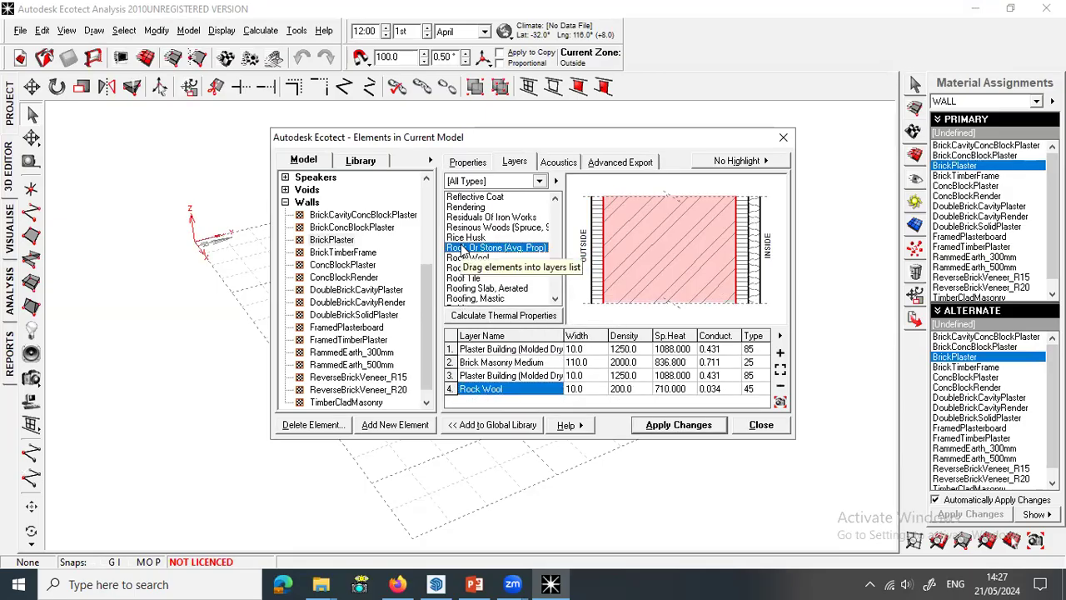
{"action": "key", "text": "g"}
{"action": "scroll", "coordinate": [501, 278], "scroll_direction": "down", "scroll_amount": 3}
{"action": "scroll", "coordinate": [501, 278], "scroll_direction": "down", "scroll_amount": 5}
{"action": "left_click", "coordinate": [479, 268]}
{"action": "right_click", "coordinate": [479, 268]}
{"action": "left_click", "coordinate": [500, 277]}
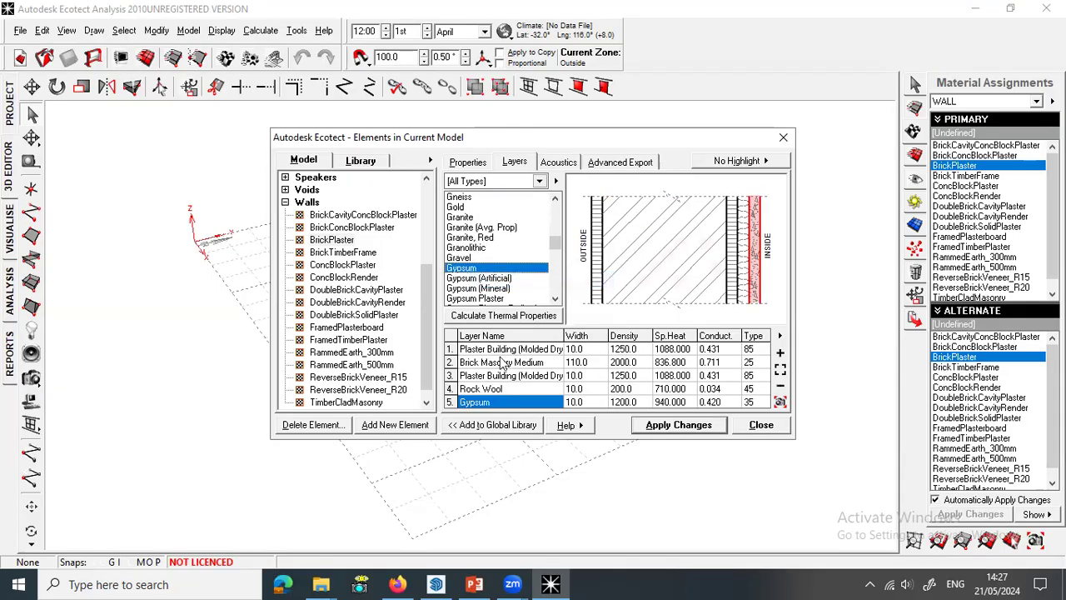
Set the Rock Wool layer width to 50 mm and the Gypsum layer width to 12 mm.
{"action": "left_click", "coordinate": [575, 390]}
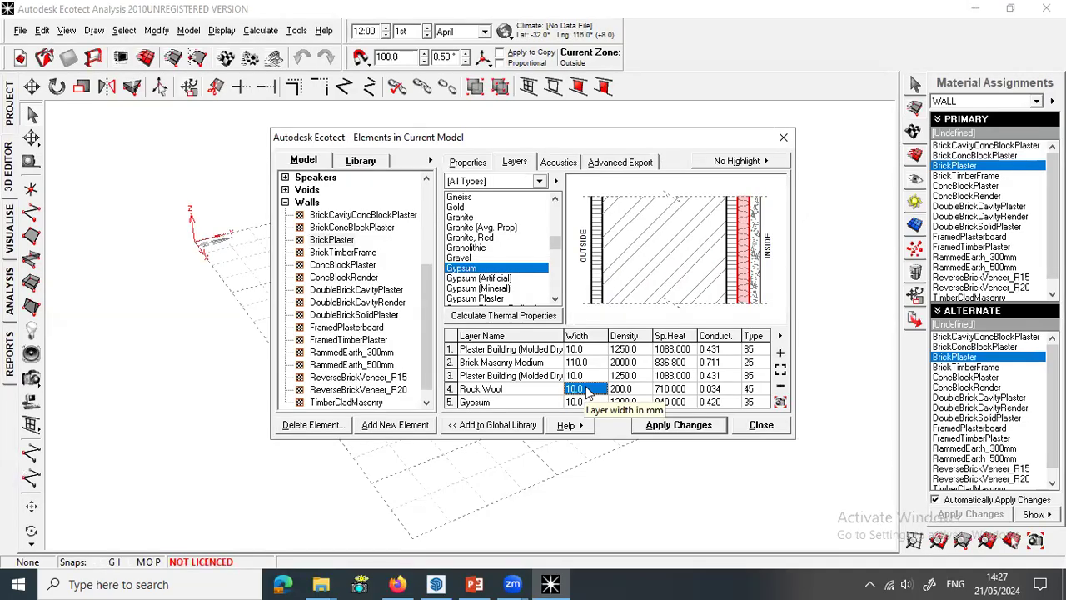
{"action": "type", "text": "5"}
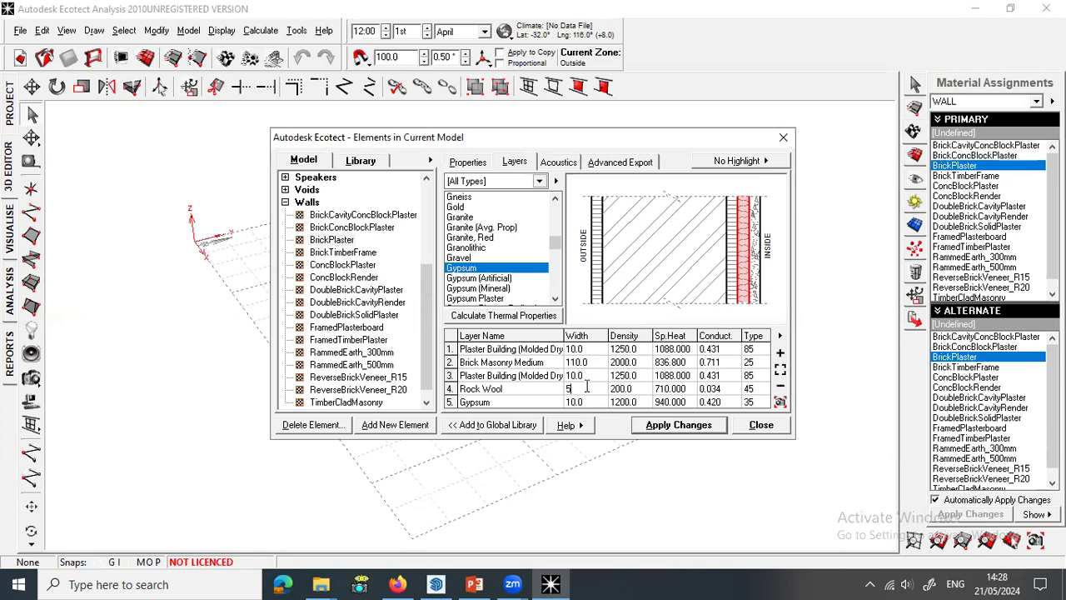
{"action": "type", "text": "0"}
{"action": "key", "text": "Return"}
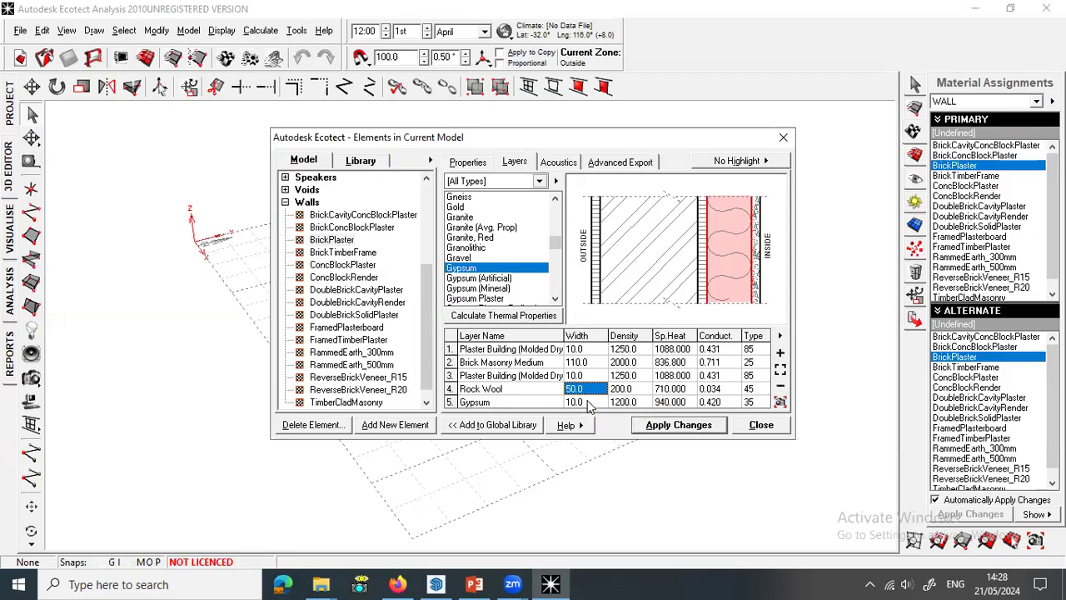
{"action": "left_click", "coordinate": [587, 403]}
{"action": "type", "text": "12"}
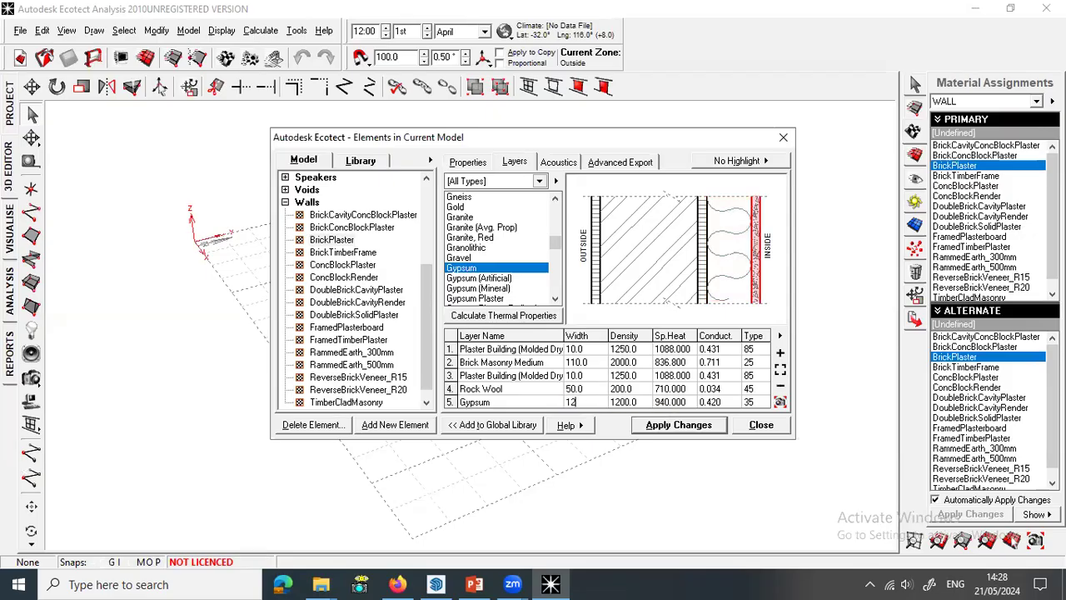
{"action": "key", "text": "Return"}
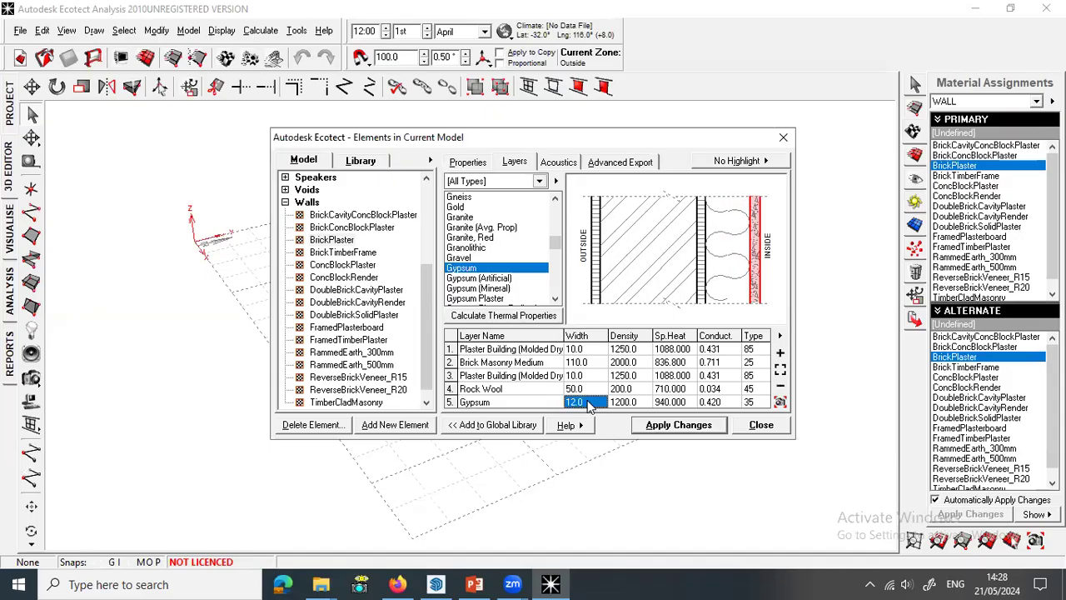
Check the BrickPlaster layer widths and calculate the wall's thermal properties from its layers.
{"action": "left_click", "coordinate": [587, 391]}
{"action": "left_click", "coordinate": [591, 376]}
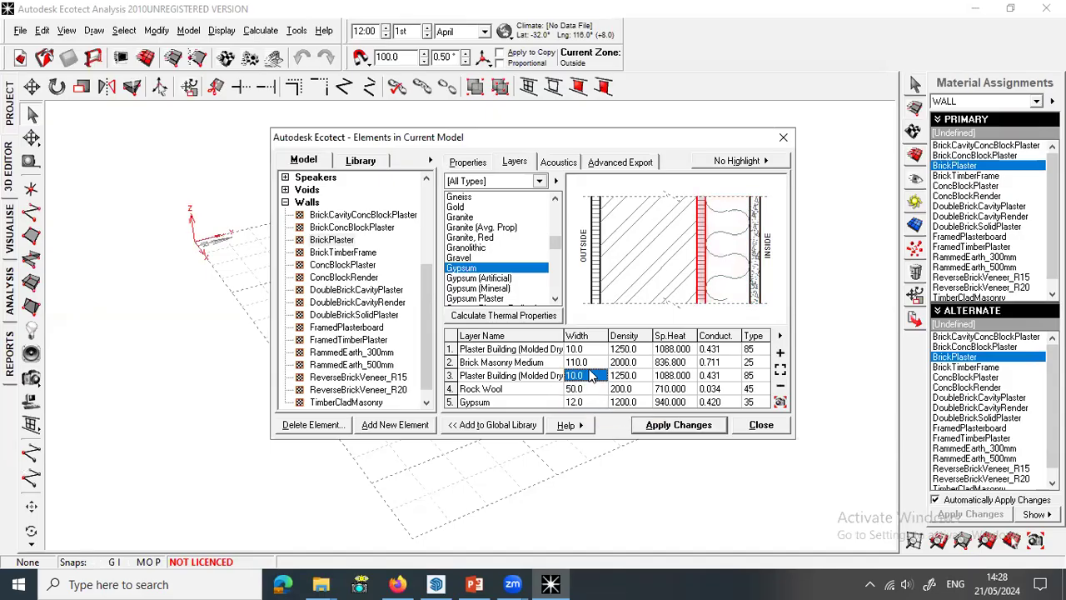
{"action": "left_click", "coordinate": [592, 364]}
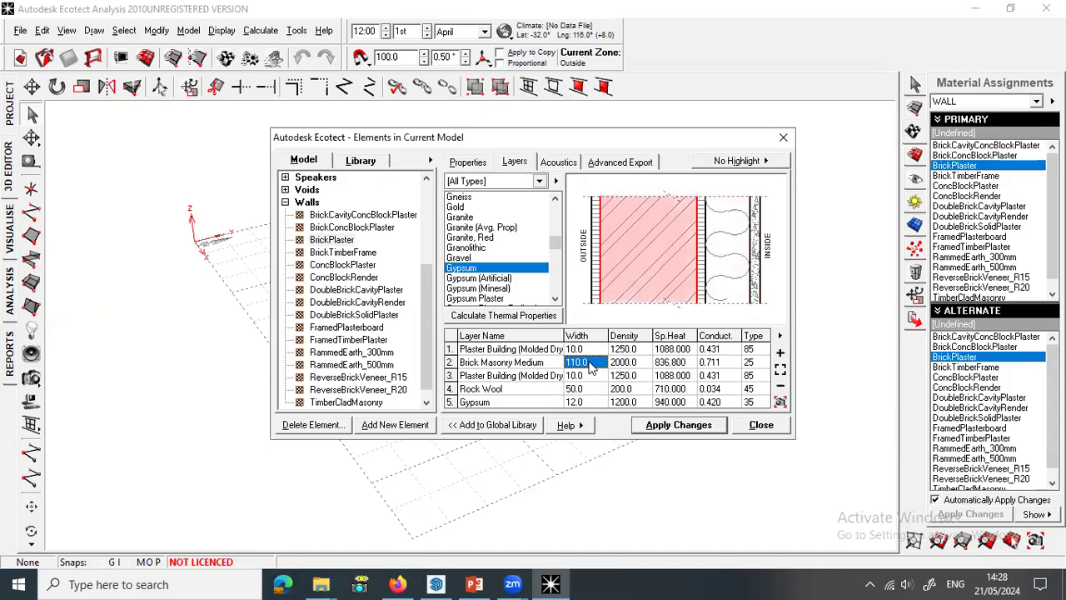
{"action": "left_click", "coordinate": [507, 317]}
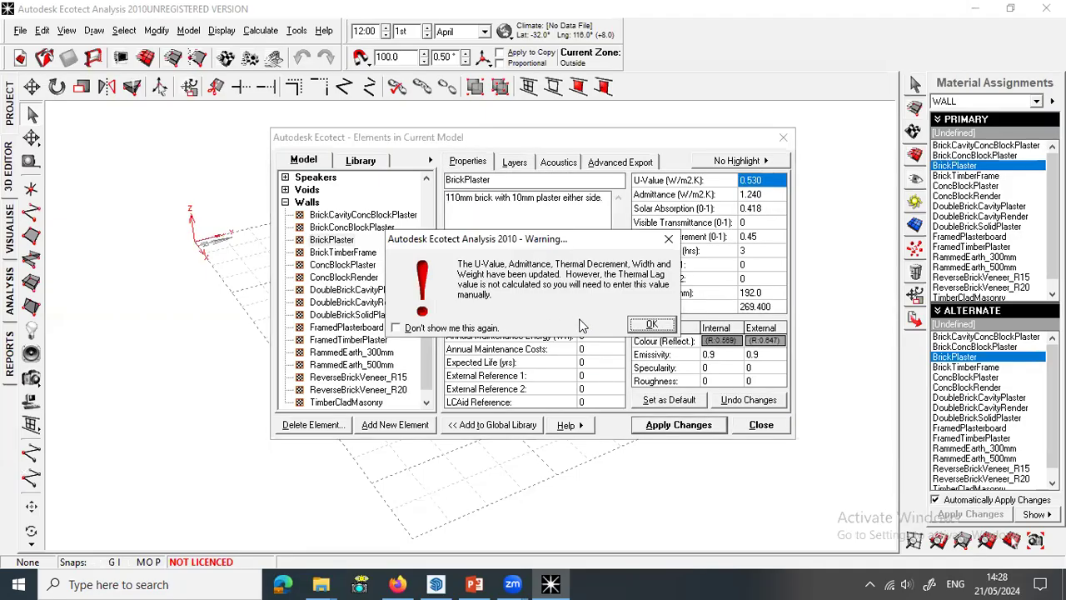
{"action": "left_click", "coordinate": [645, 325]}
{"action": "left_click", "coordinate": [755, 181]}
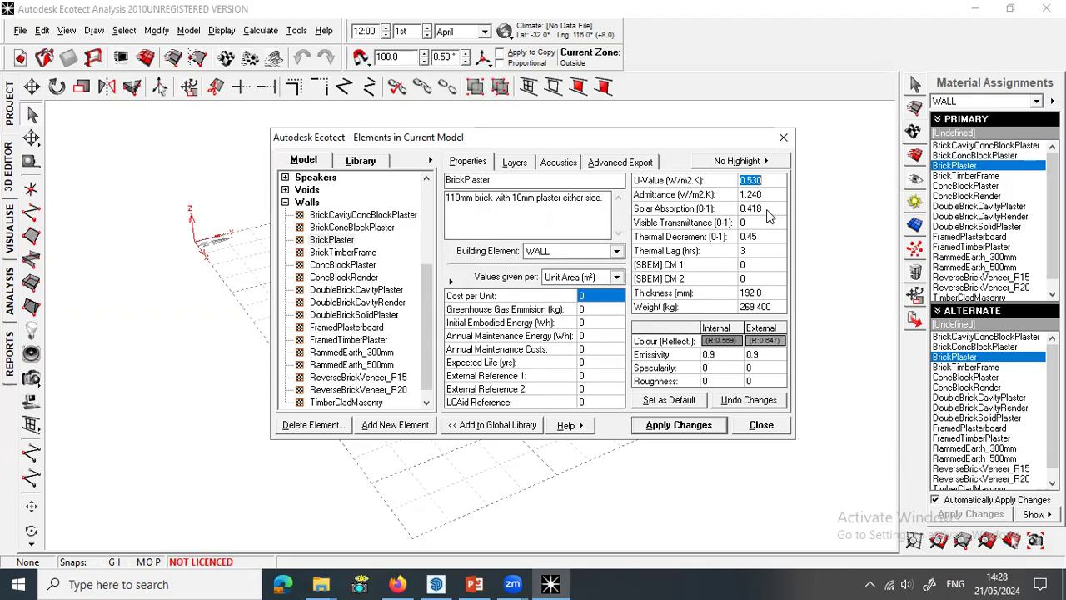
Switch to SketchUp and raise the Wall Insulation setting in the Sefaira plugin to match the U-value calculated for the BrickPlaster wall.
{"action": "left_click", "coordinate": [436, 584]}
{"action": "scroll", "coordinate": [891, 382], "scroll_direction": "up", "scroll_amount": 6}
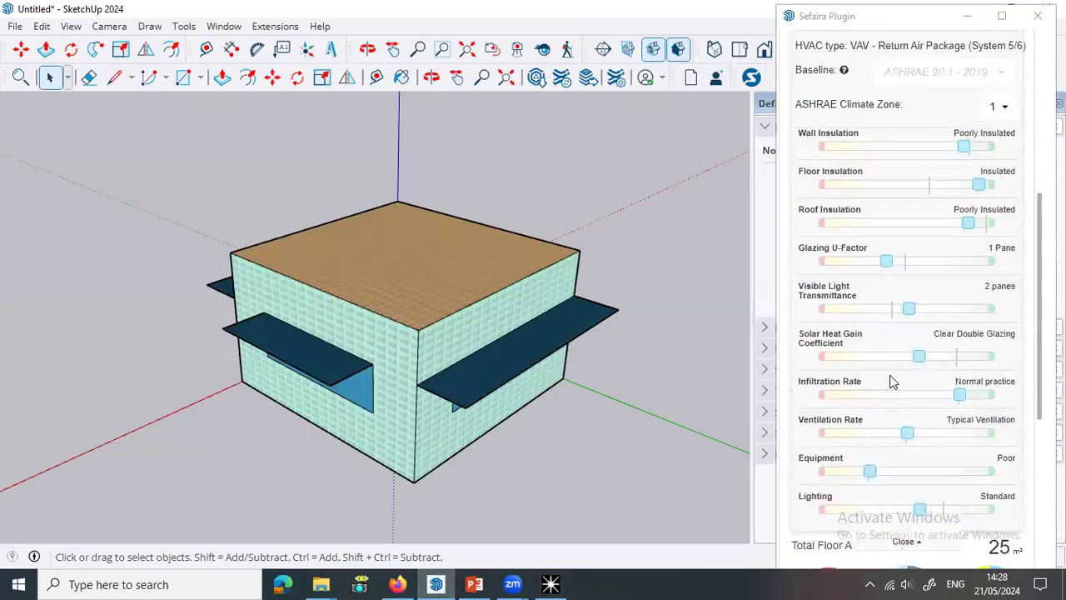
{"action": "scroll", "coordinate": [882, 380], "scroll_direction": "up", "scroll_amount": 2}
{"action": "left_click", "coordinate": [964, 228]}
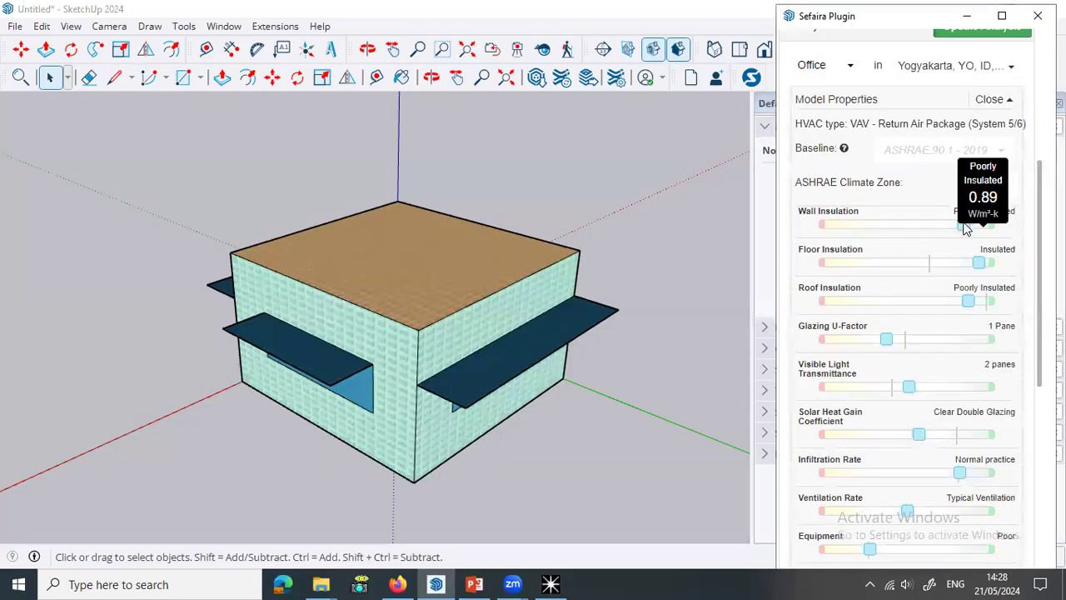
{"action": "left_click_drag", "start_coordinate": [965, 228], "coordinate": [978, 231]}
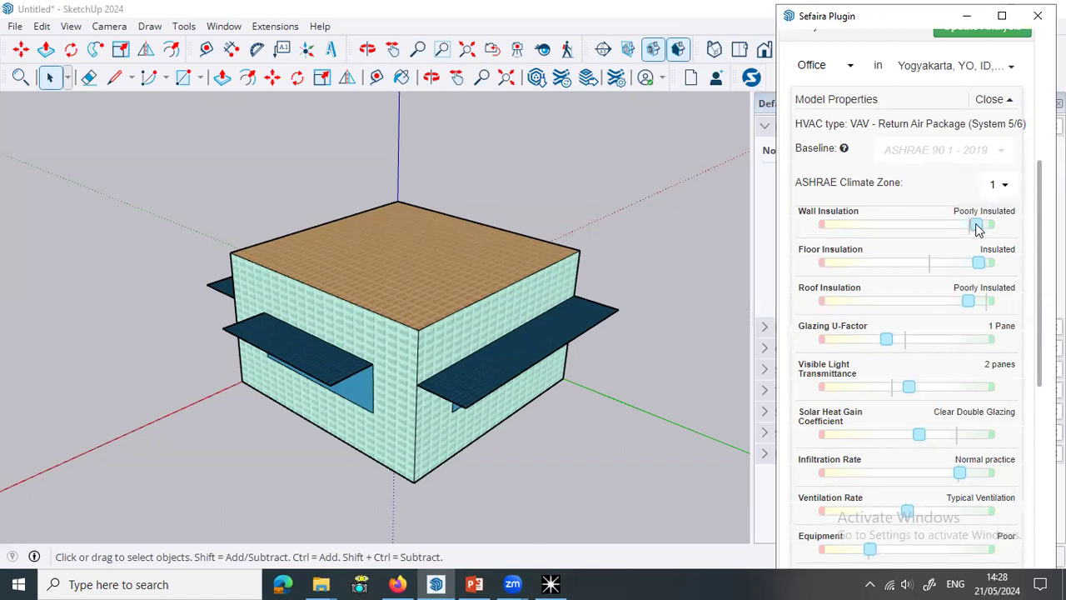
{"action": "scroll", "coordinate": [652, 430], "scroll_direction": "down", "scroll_amount": 1}
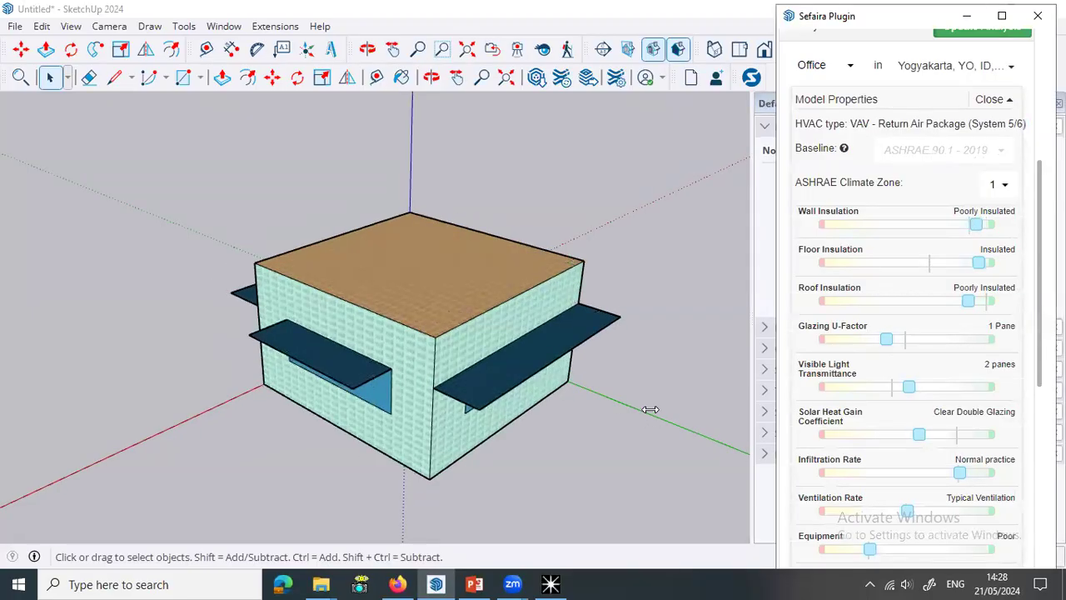
Review the wall, roof and glazing conduction flows in Sefaira's Gains & Losses diagram.
{"action": "left_click", "coordinate": [398, 583]}
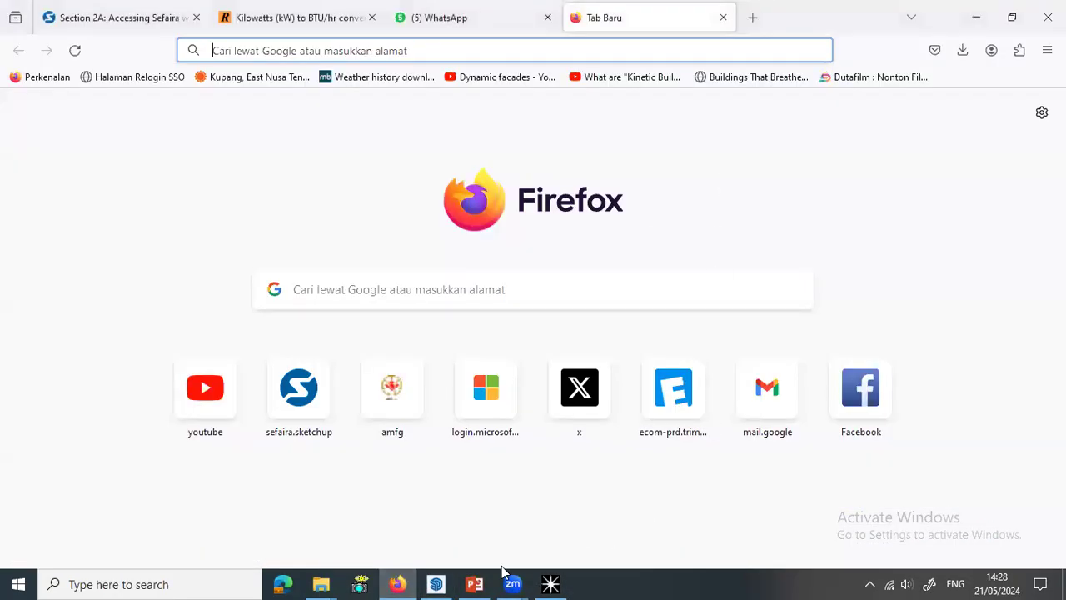
{"action": "left_click", "coordinate": [436, 584]}
{"action": "scroll", "coordinate": [871, 392], "scroll_direction": "down", "scroll_amount": 8}
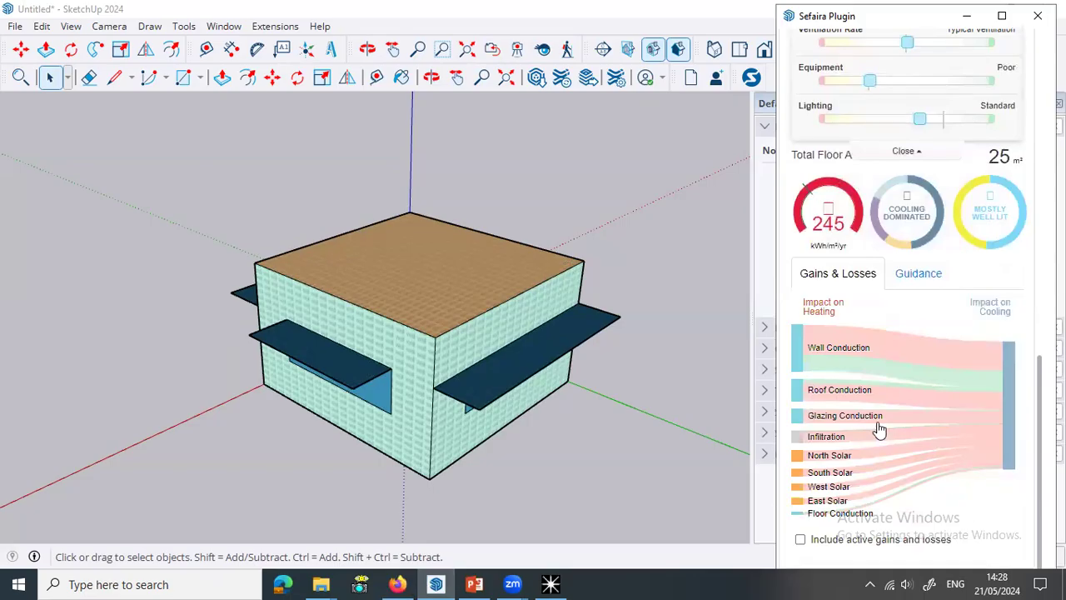
{"action": "mouse_move", "coordinate": [881, 402]}
Switch to Ecotect and show the layer composition of the ConcreteRoof_Asphalt roof material.
{"action": "left_click", "coordinate": [550, 584]}
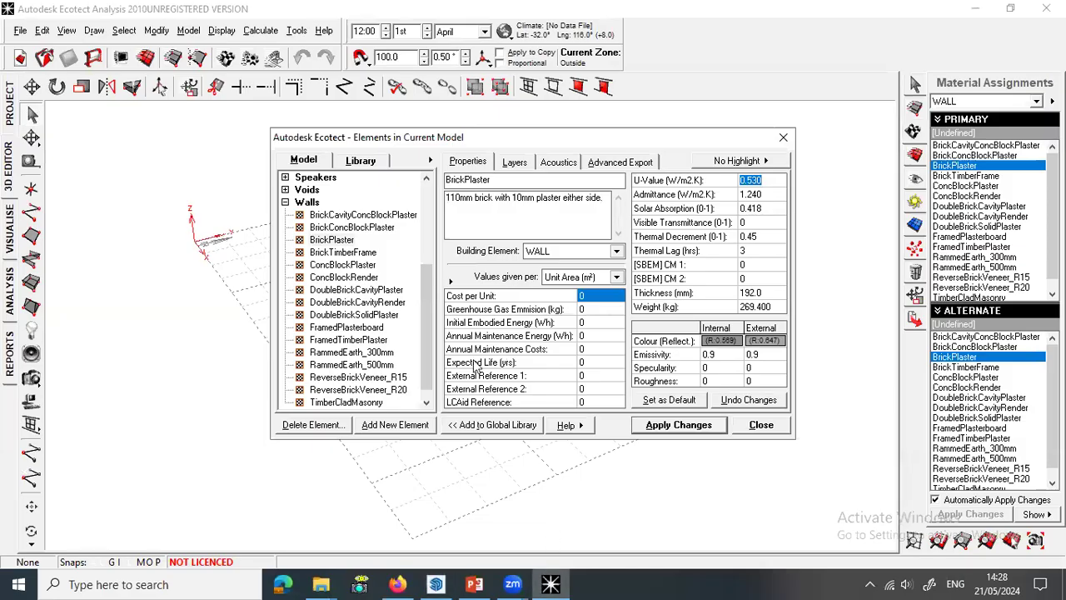
{"action": "left_click", "coordinate": [285, 202]}
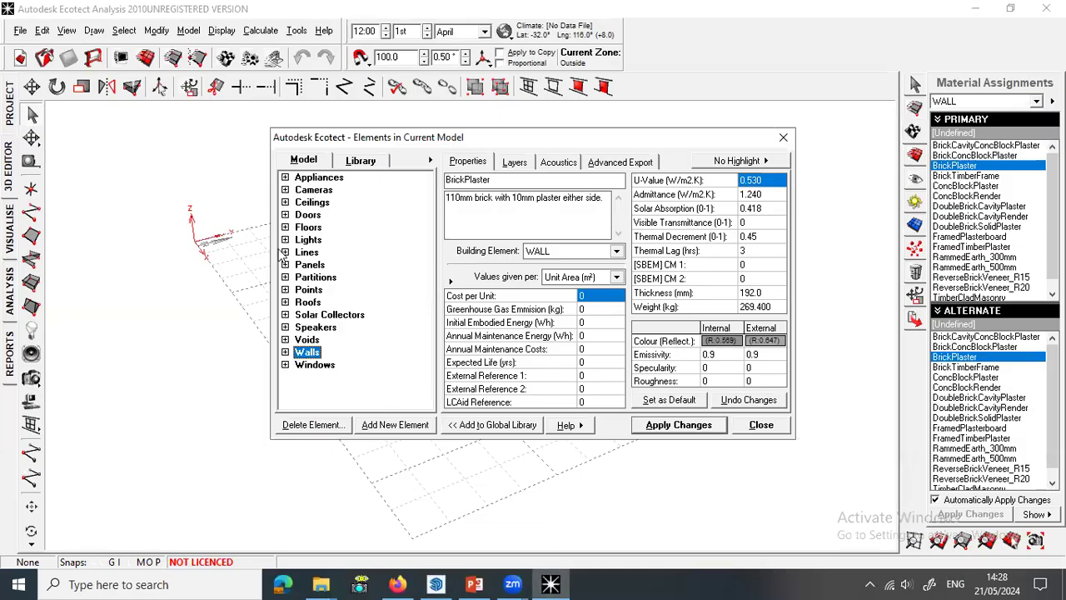
{"action": "left_click", "coordinate": [285, 303]}
{"action": "left_click", "coordinate": [285, 302]}
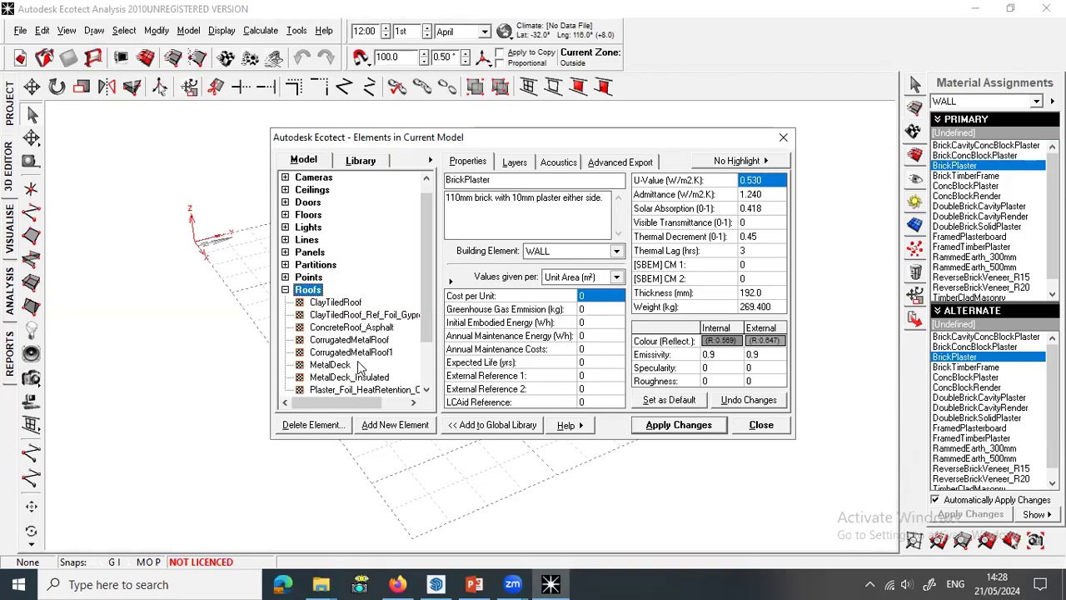
{"action": "left_click", "coordinate": [370, 332]}
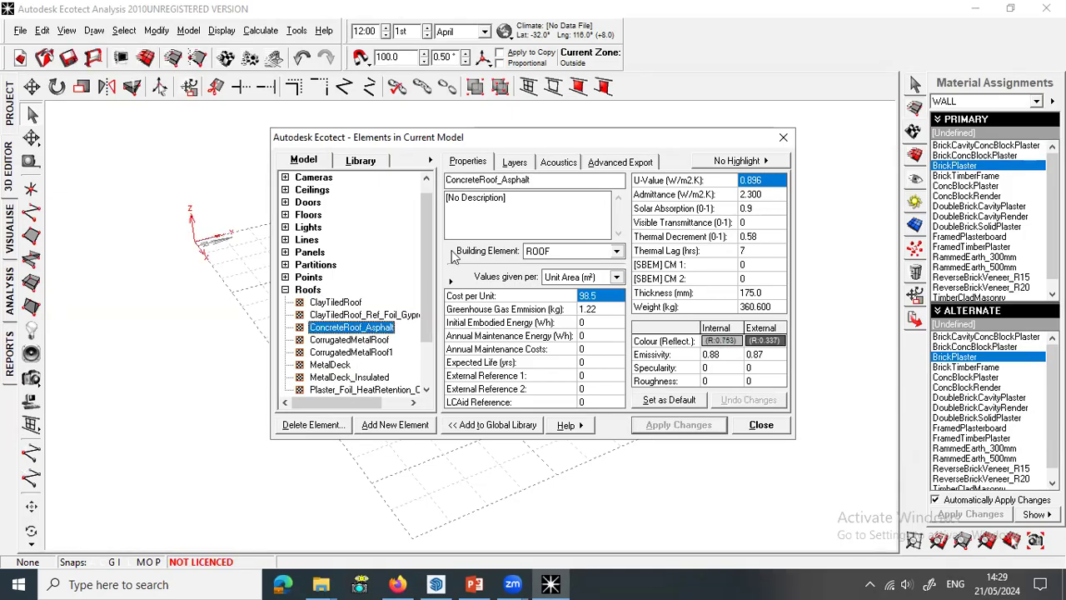
{"action": "left_click", "coordinate": [512, 163]}
Replace the inner Plaster Building layer of the ConcreteRoof_Asphalt roof with a Gypsum layer.
{"action": "left_click", "coordinate": [488, 376]}
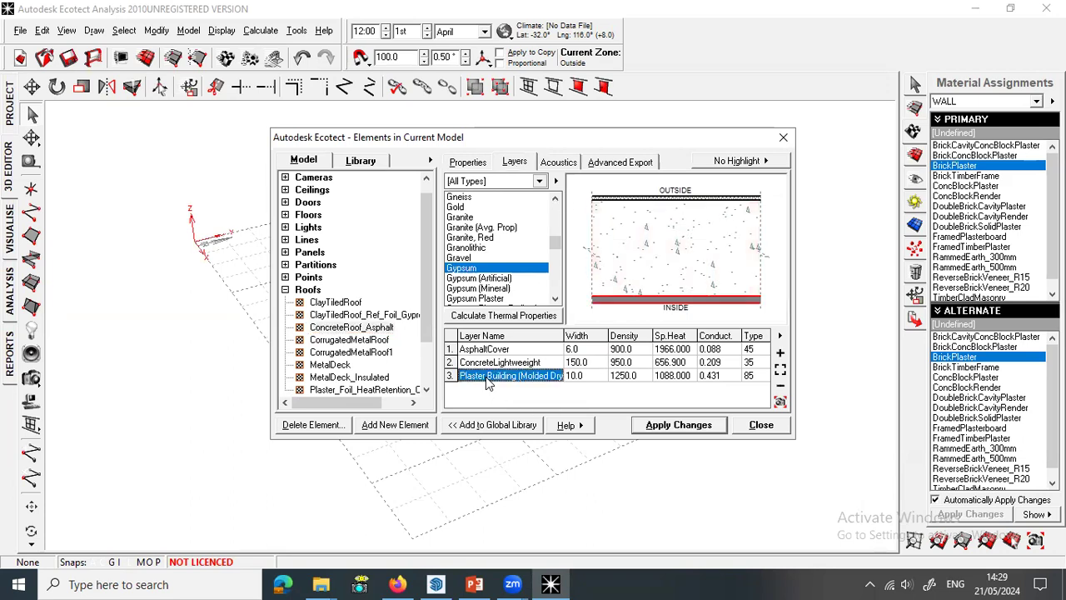
{"action": "right_click", "coordinate": [488, 377]}
{"action": "left_click", "coordinate": [500, 404]}
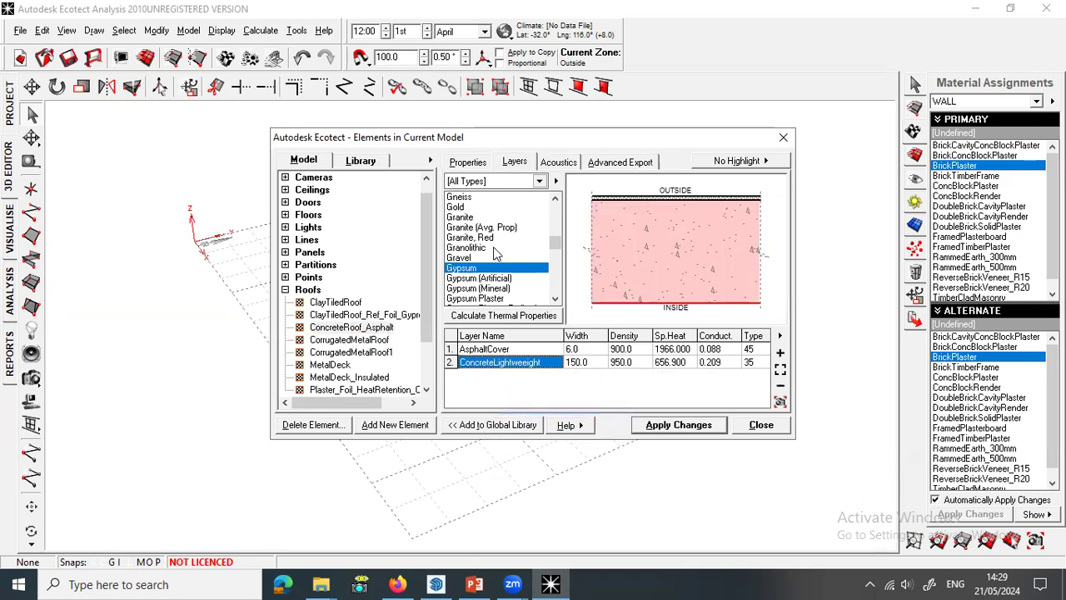
{"action": "right_click", "coordinate": [469, 268]}
{"action": "left_click", "coordinate": [508, 279]}
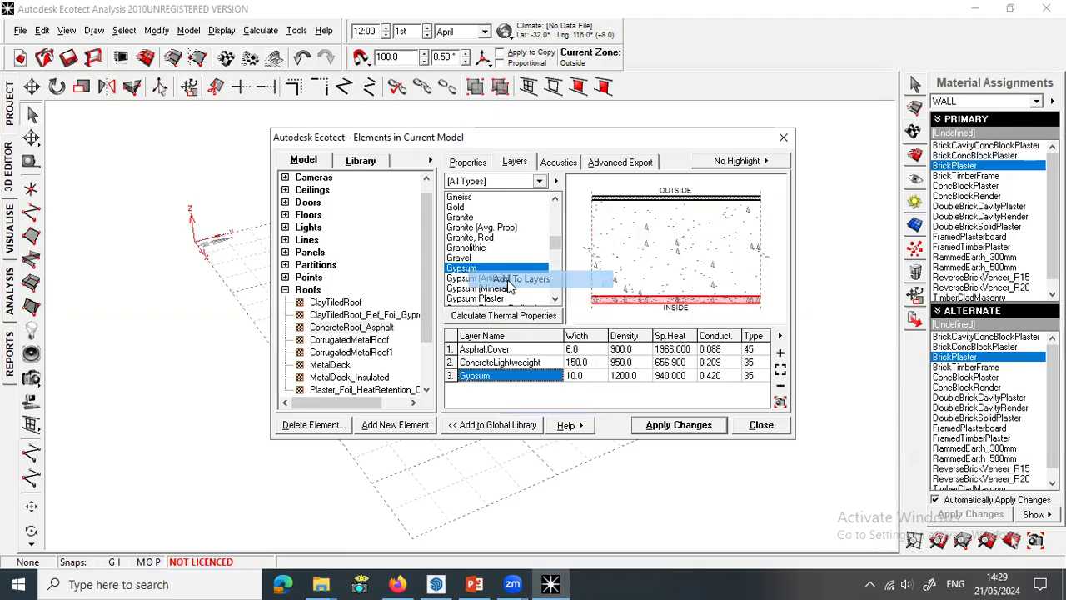
Add an Air Gap layer to the roof and place it between the lightweight concrete and the gypsum.
{"action": "left_click", "coordinate": [463, 258]}
{"action": "key", "text": "a"}
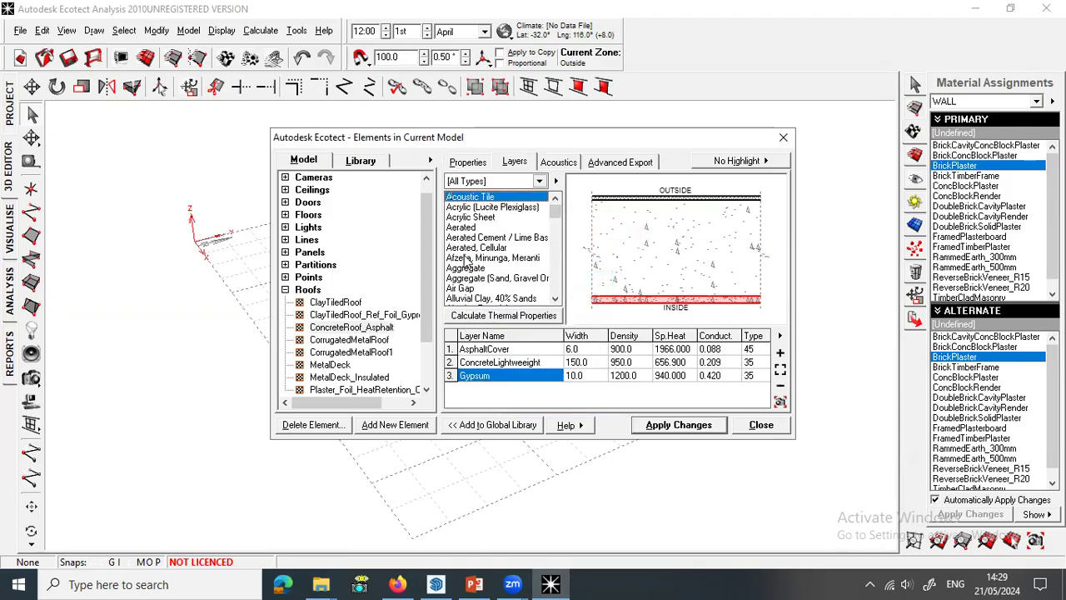
{"action": "left_click", "coordinate": [463, 288]}
{"action": "right_click", "coordinate": [470, 288]}
{"action": "left_click", "coordinate": [492, 300]}
{"action": "left_click_drag", "start_coordinate": [450, 389], "coordinate": [451, 377]}
Set the roof layer widths to 9 mm for Gypsum, 500 mm for Air Gap and 120 mm for lightweight concrete.
{"action": "left_click", "coordinate": [572, 390]}
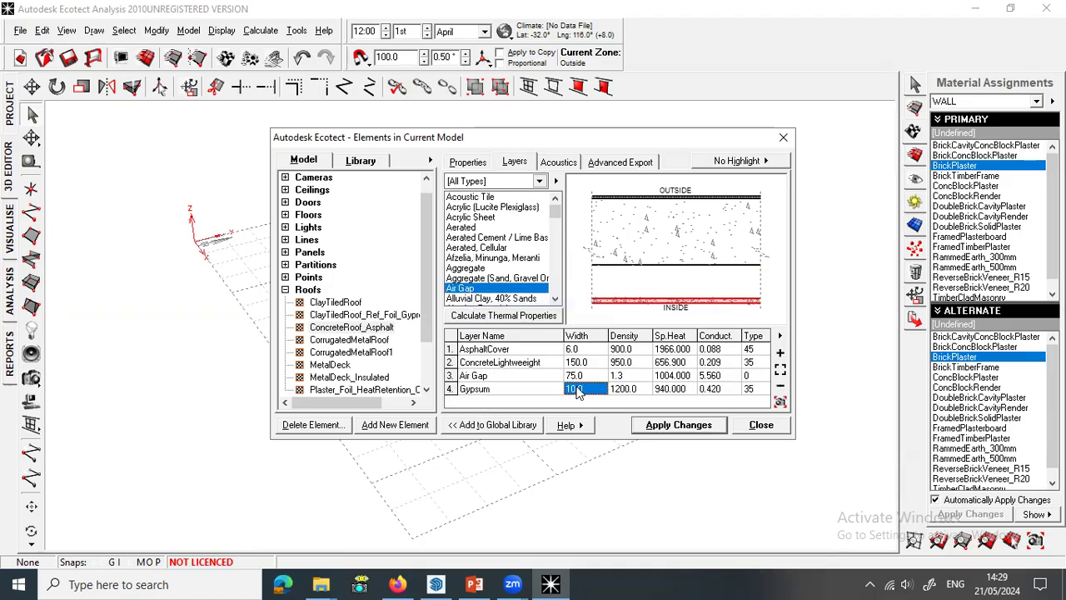
{"action": "type", "text": "9"}
{"action": "left_click", "coordinate": [588, 376]}
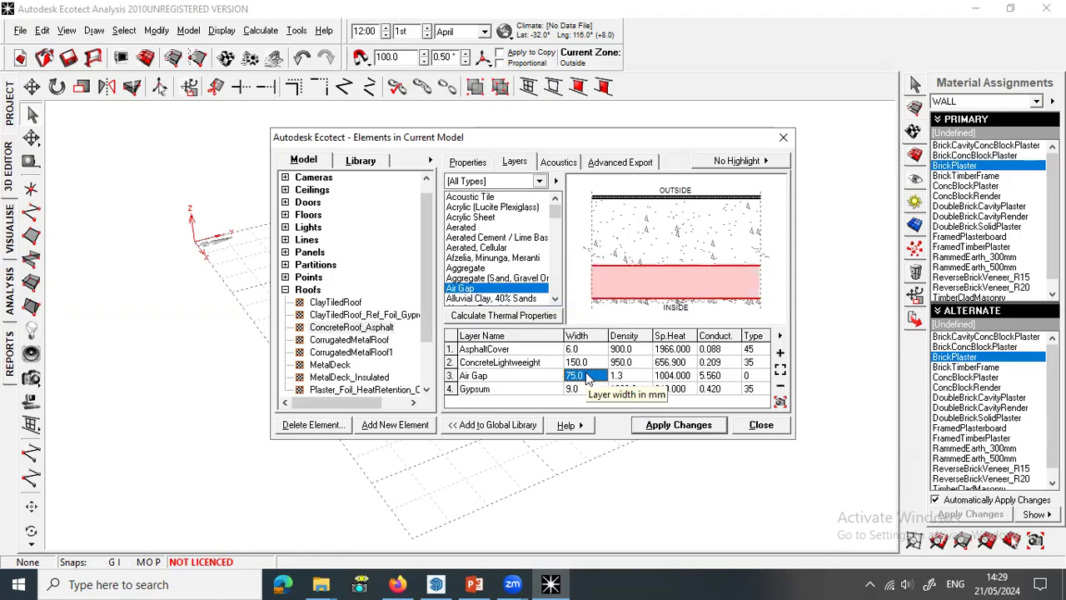
{"action": "type", "text": "5"}
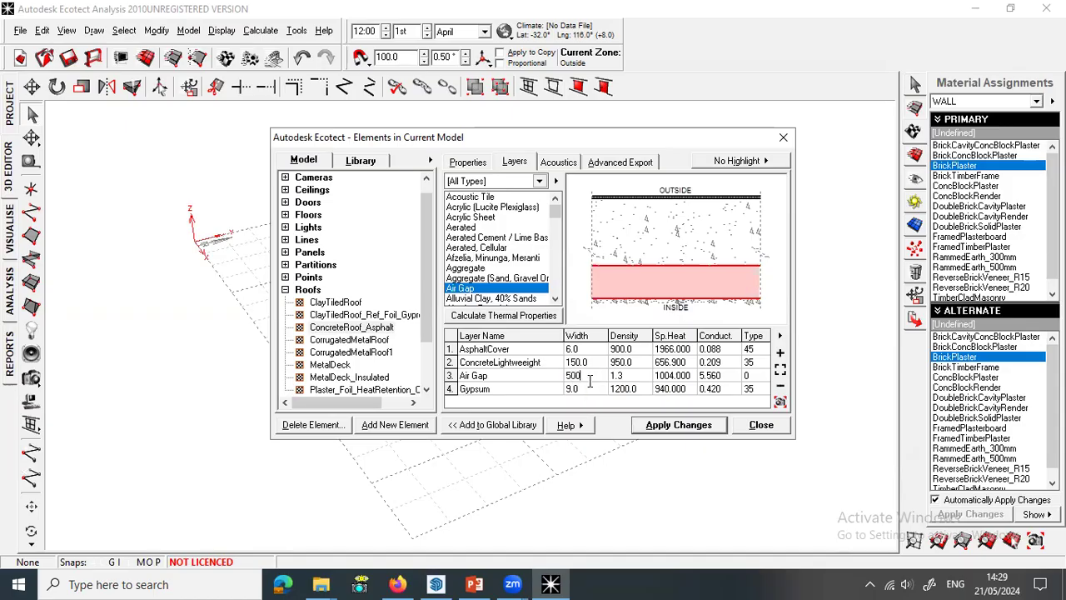
{"action": "key", "text": "Return"}
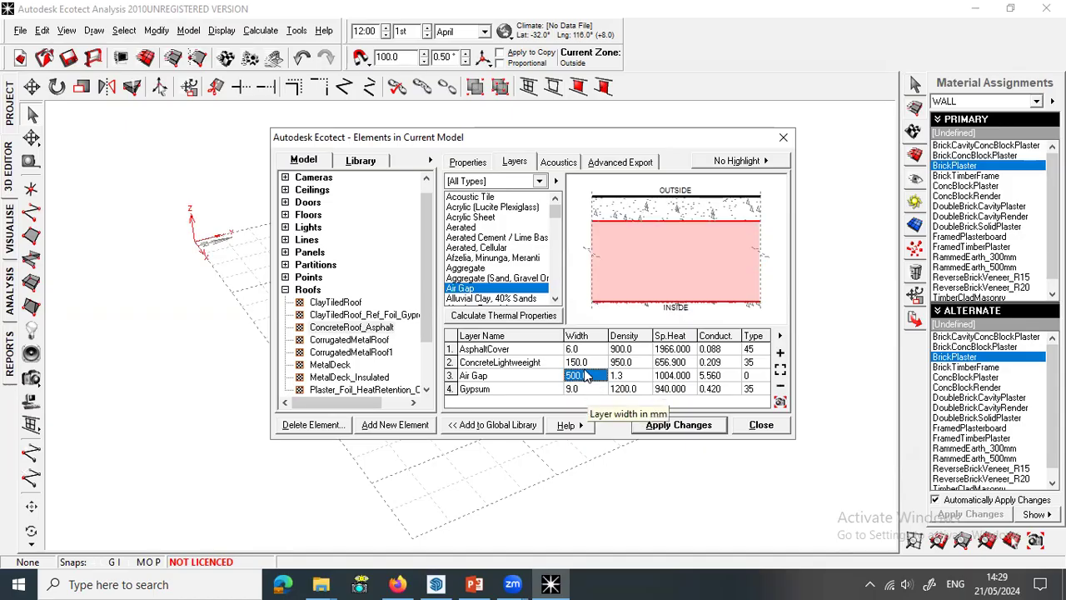
{"action": "left_click", "coordinate": [587, 362]}
{"action": "type", "text": "120"}
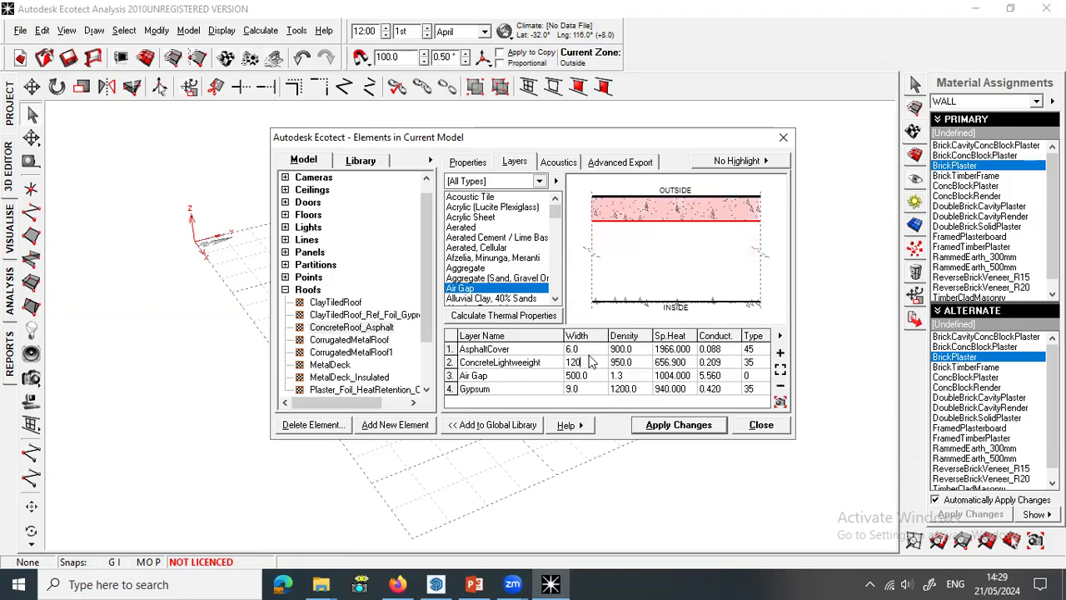
{"action": "key", "text": "Return"}
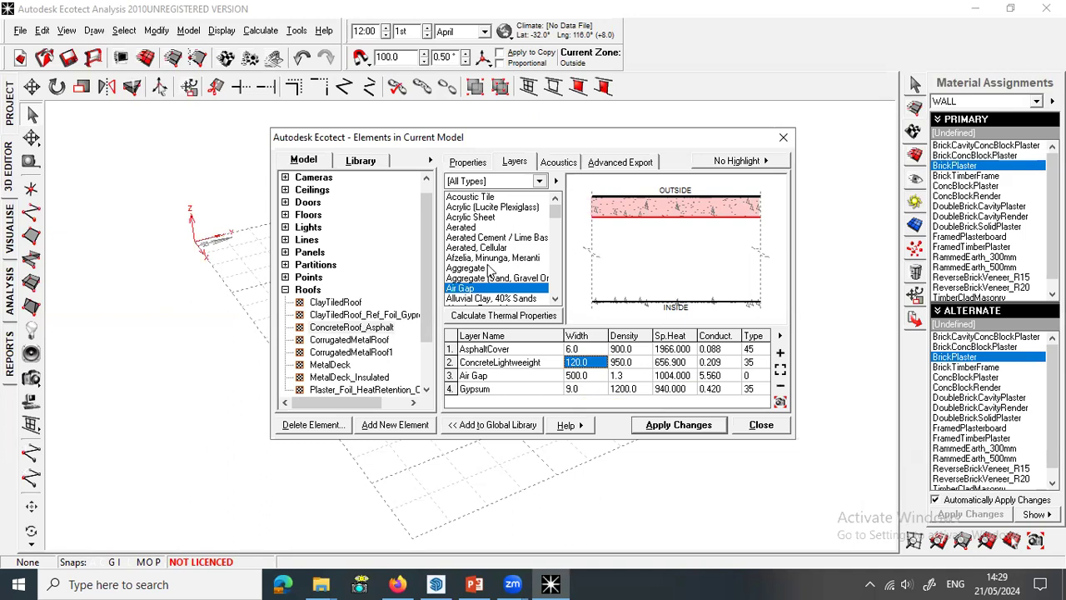
Add Rock Wool from the Insulation & Rubbers materials as a roof layer directly below the lightweight concrete.
{"action": "left_click", "coordinate": [500, 182]}
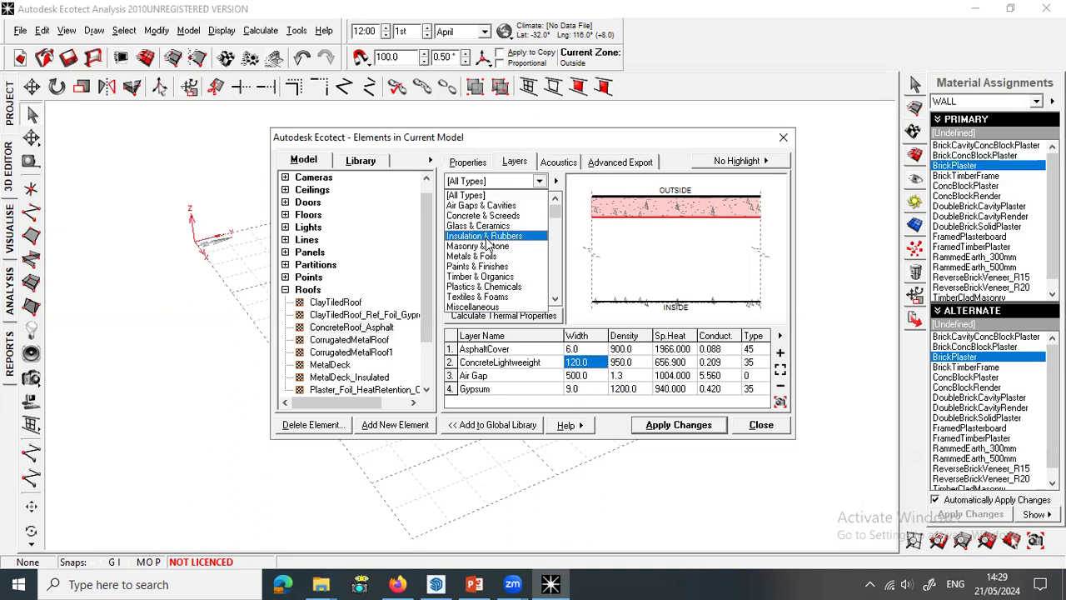
{"action": "left_click", "coordinate": [488, 239]}
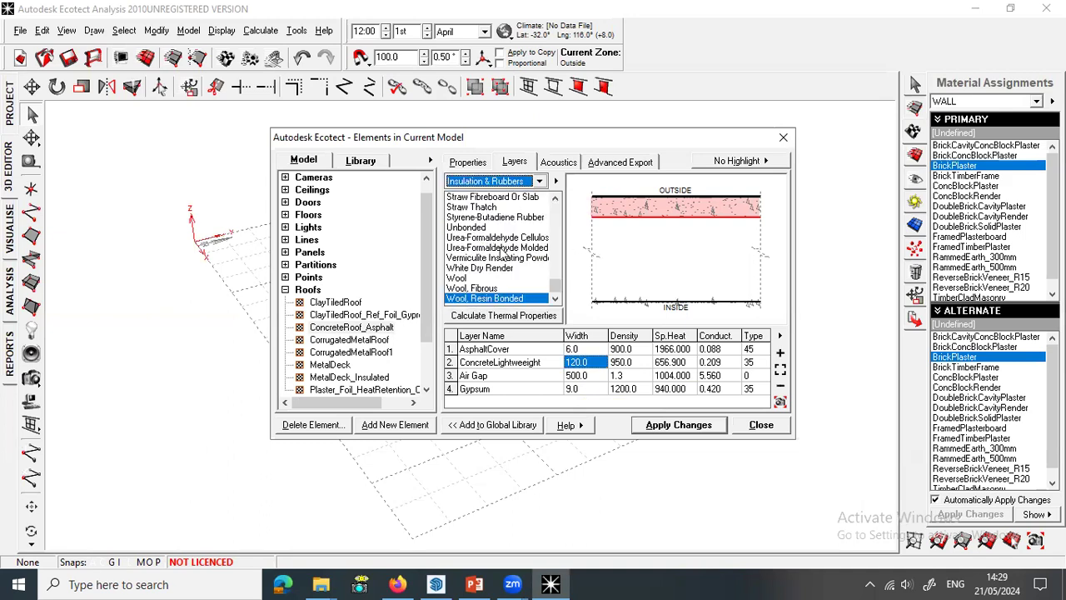
{"action": "left_click", "coordinate": [501, 249]}
{"action": "left_click", "coordinate": [480, 278]}
{"action": "scroll", "coordinate": [481, 282], "scroll_direction": "up", "scroll_amount": 7}
{"action": "scroll", "coordinate": [480, 283], "scroll_direction": "up", "scroll_amount": 2}
{"action": "scroll", "coordinate": [487, 292], "scroll_direction": "up", "scroll_amount": 2}
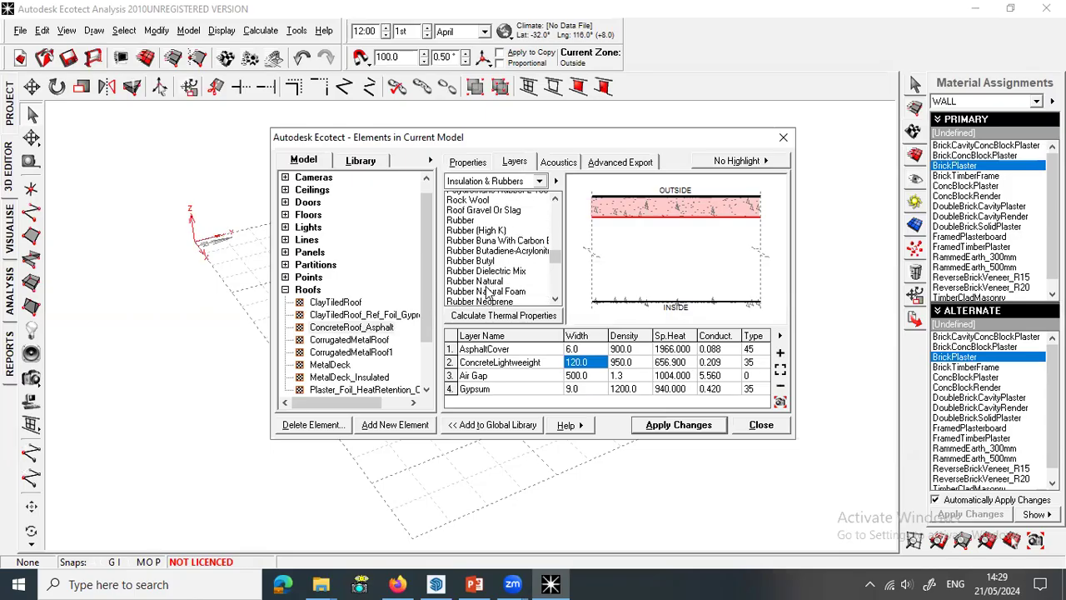
{"action": "scroll", "coordinate": [489, 295], "scroll_direction": "up", "scroll_amount": 2}
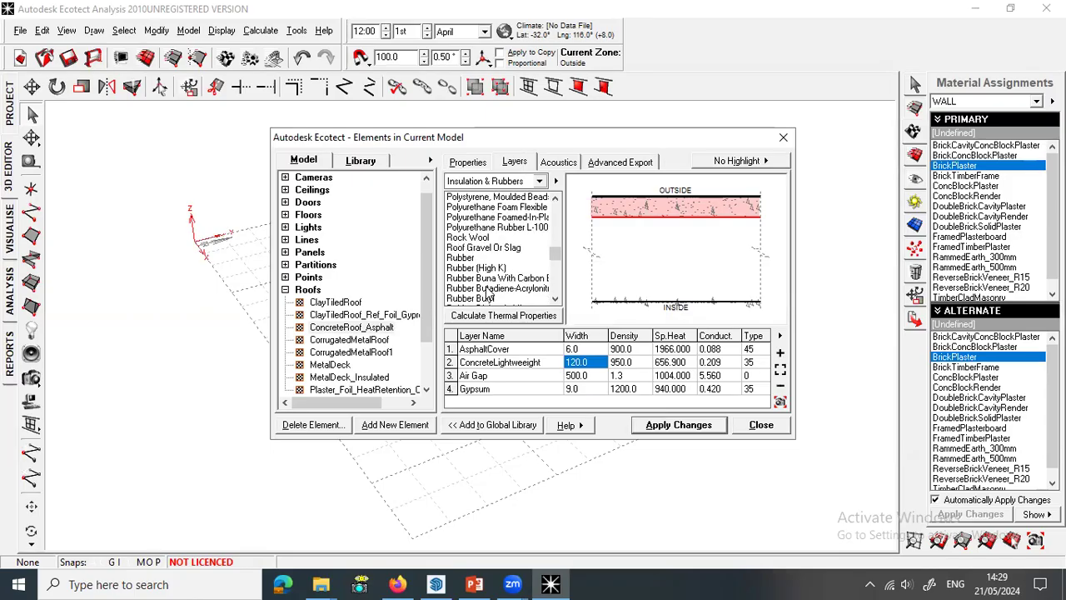
{"action": "scroll", "coordinate": [488, 295], "scroll_direction": "up", "scroll_amount": 1}
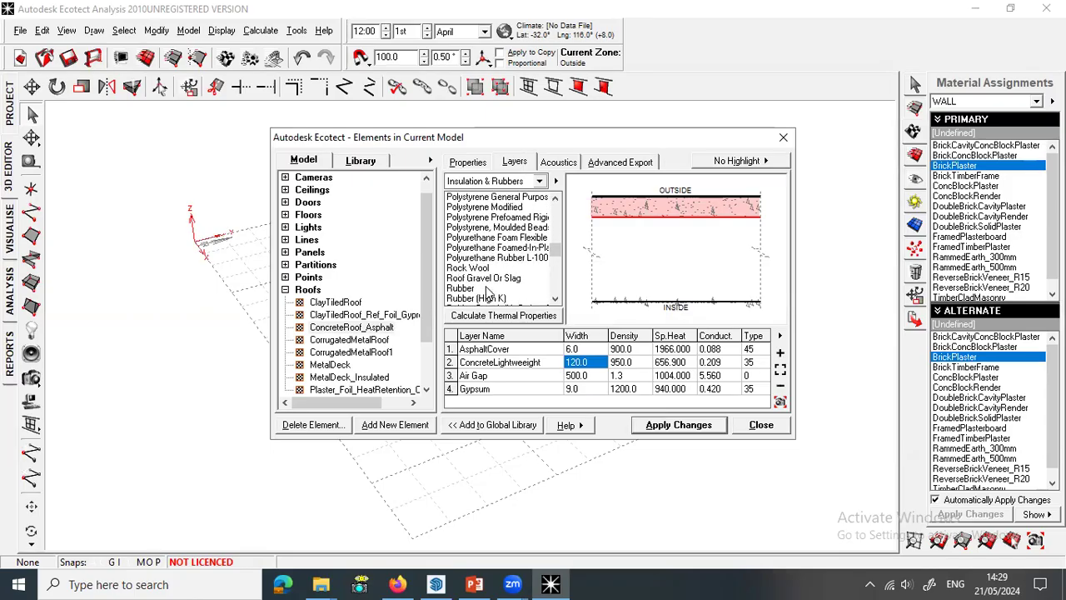
{"action": "left_click", "coordinate": [479, 270]}
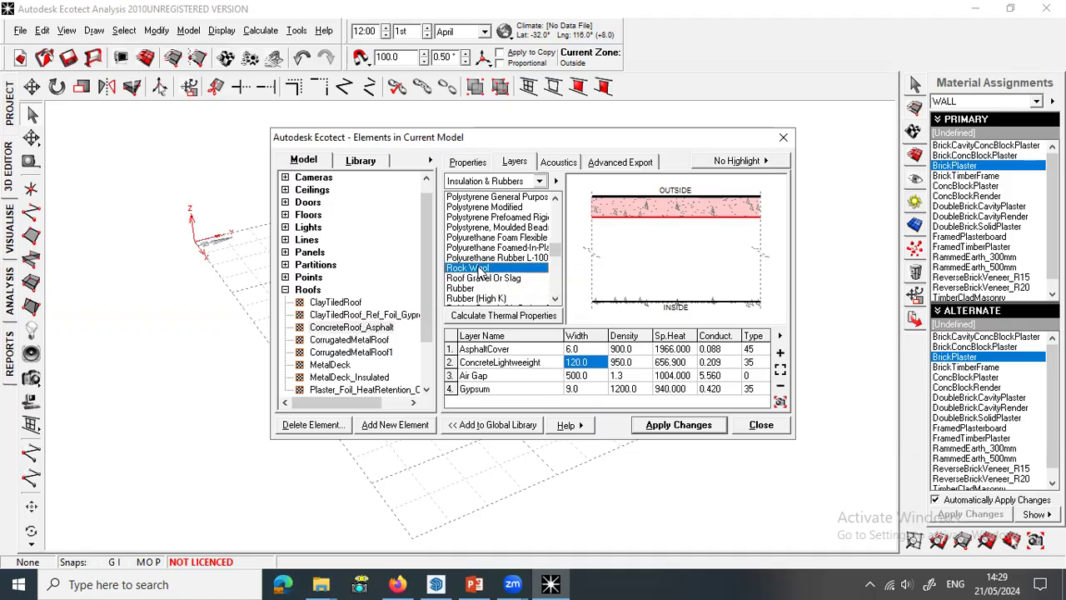
{"action": "right_click", "coordinate": [478, 269]}
{"action": "left_click", "coordinate": [513, 278]}
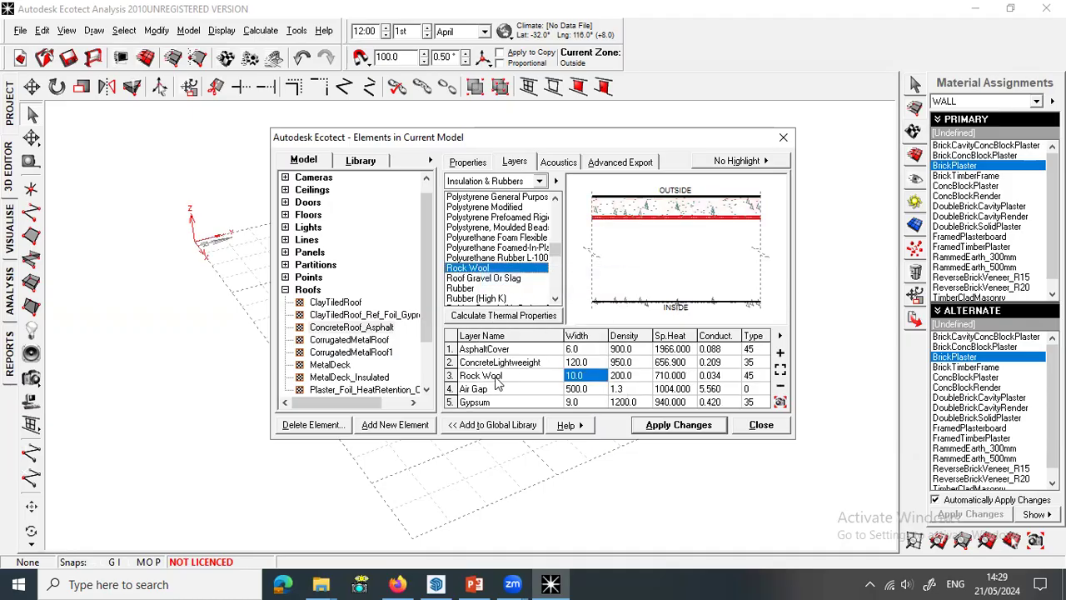
Set the Rock Wool layer width in the roof to 50 mm and check the asphalt and concrete widths.
{"action": "left_click", "coordinate": [576, 376]}
{"action": "type", "text": "50"}
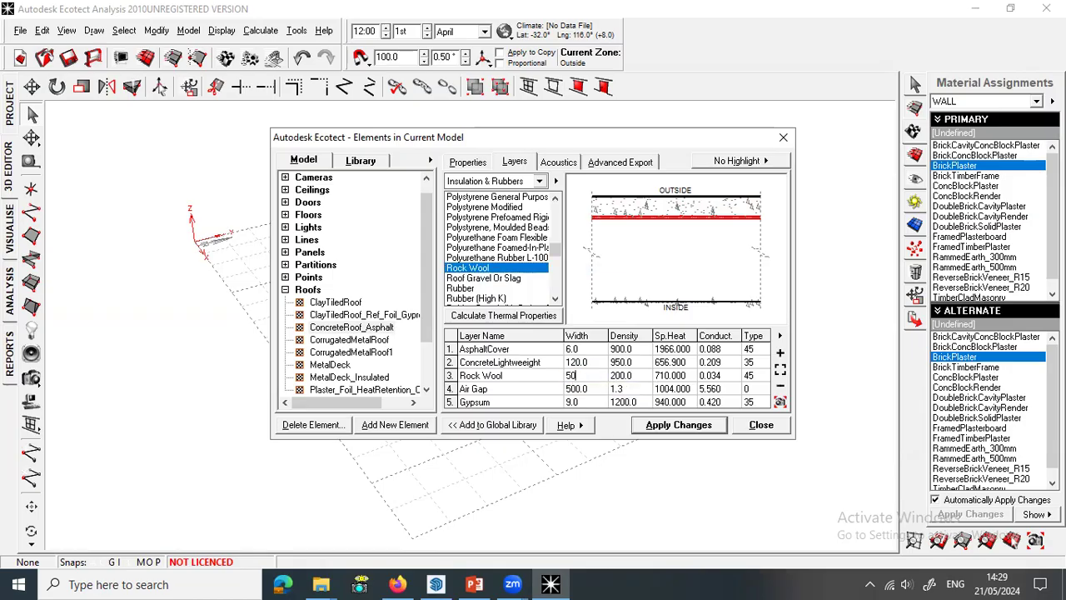
{"action": "key", "text": "Return"}
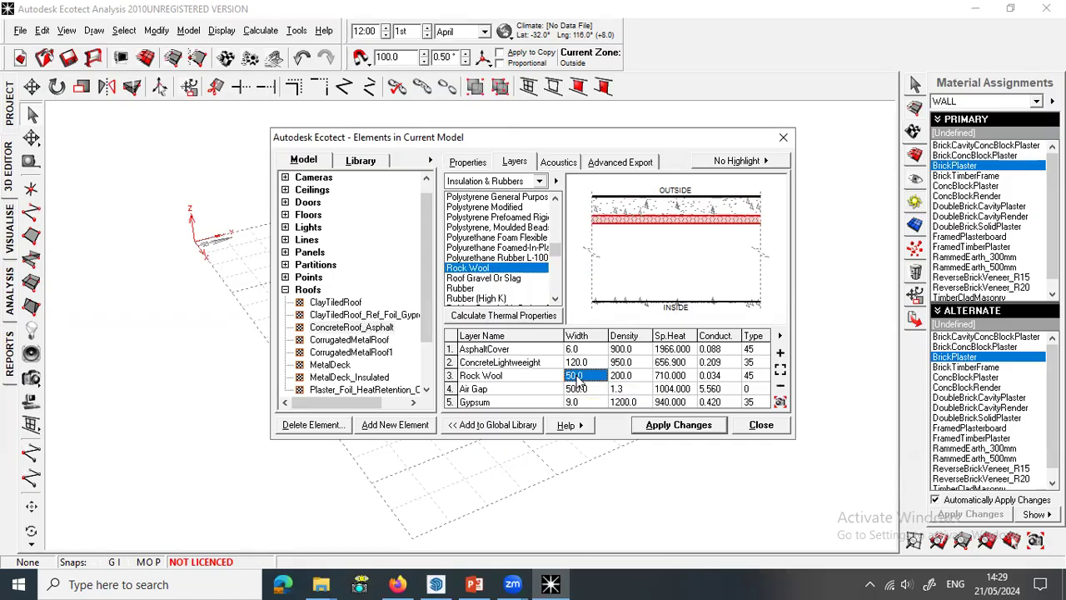
{"action": "left_click", "coordinate": [588, 350]}
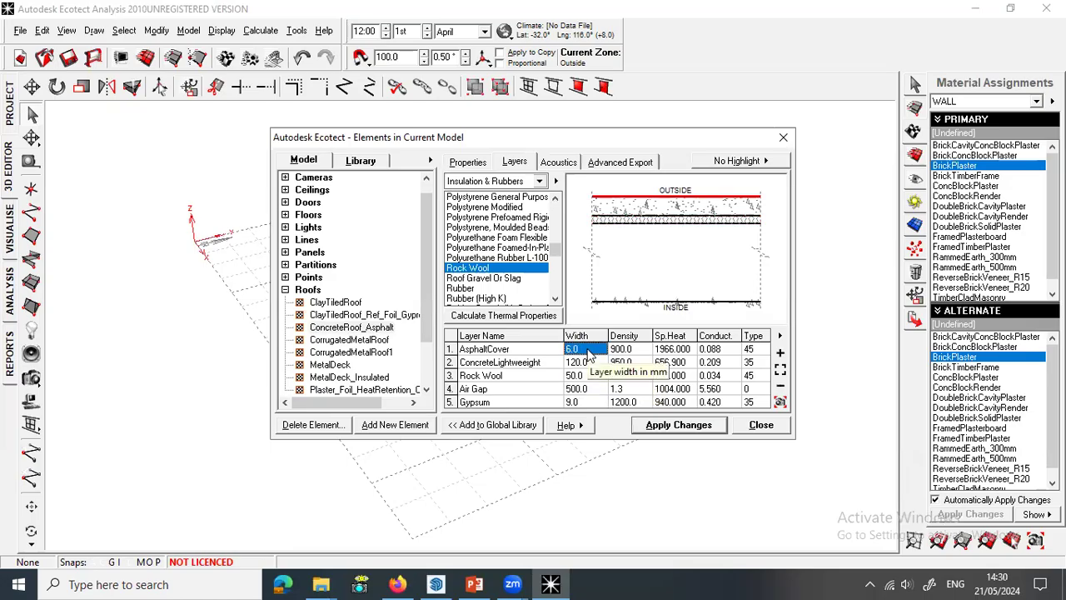
{"action": "left_click", "coordinate": [588, 364]}
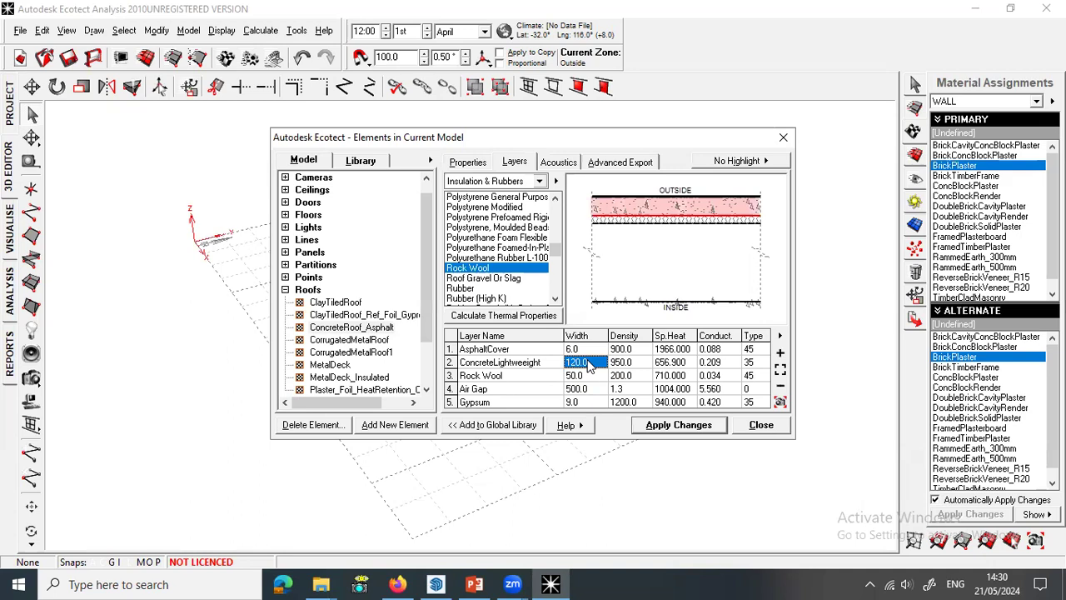
Check the Rock Wool, Air Gap and Gypsum widths, calculate the thermal properties of ConcreteRoof_Asphalt and select its resulting U-value.
{"action": "left_click", "coordinate": [589, 377]}
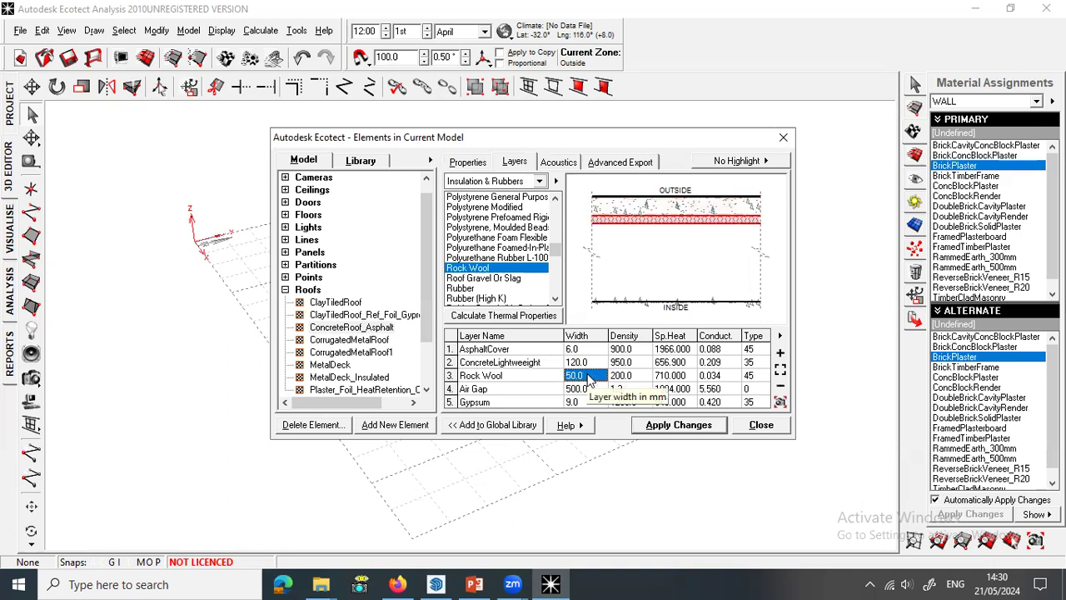
{"action": "left_click", "coordinate": [587, 390]}
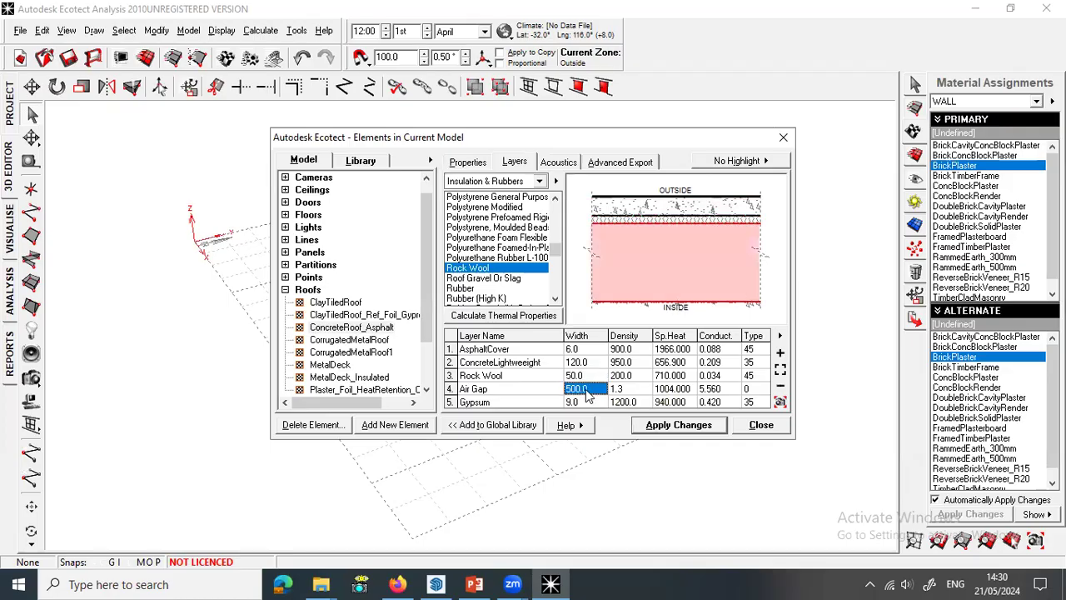
{"action": "key", "text": "Down"}
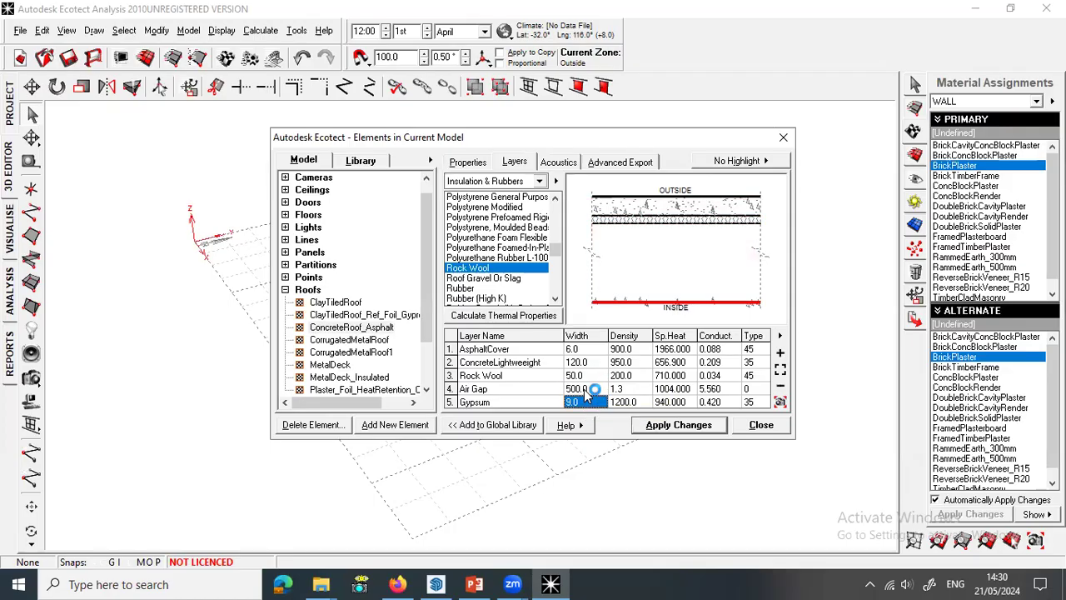
{"action": "left_click", "coordinate": [518, 316]}
{"action": "left_click", "coordinate": [649, 324]}
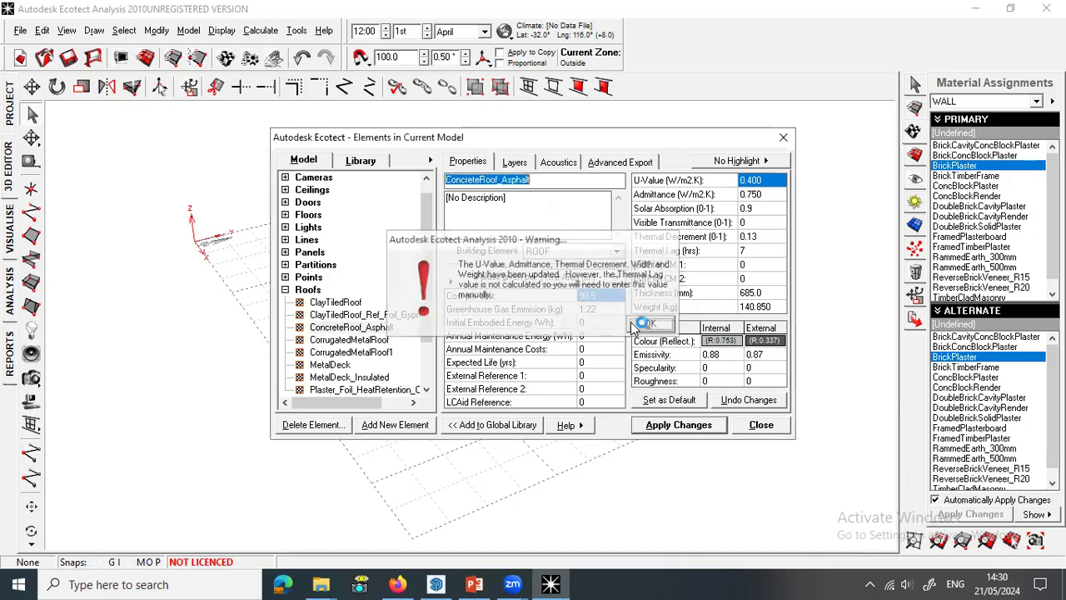
{"action": "left_click", "coordinate": [756, 181]}
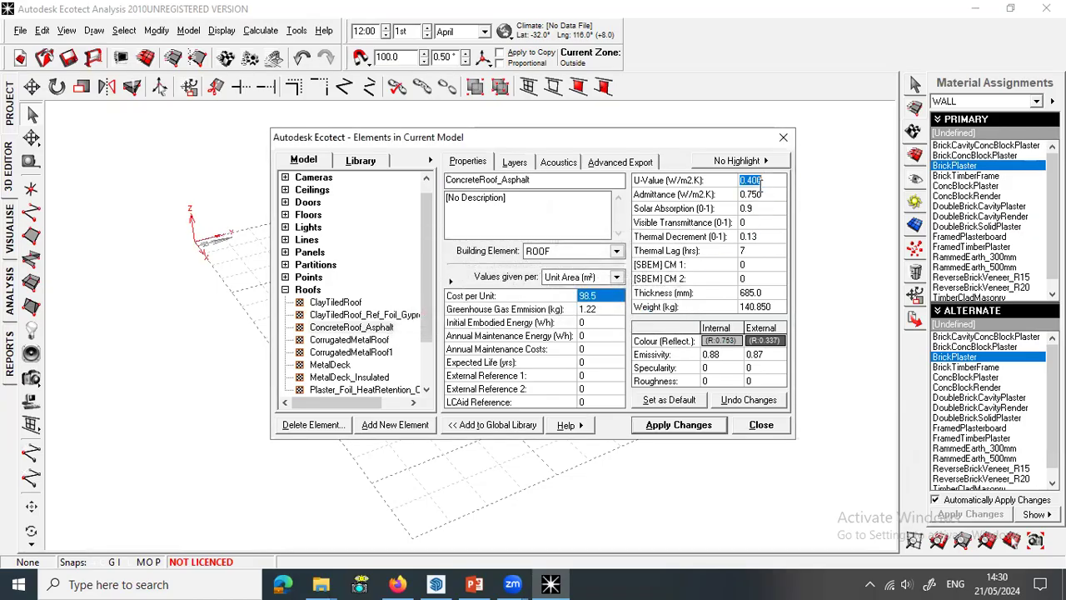
Switch to SketchUp, raise the Roof Insulation in the Sefaira plugin to Insulated using Ecotect's roof U-value, and review the gains.
{"action": "left_click", "coordinate": [435, 584]}
{"action": "scroll", "coordinate": [919, 321], "scroll_direction": "up", "scroll_amount": 5}
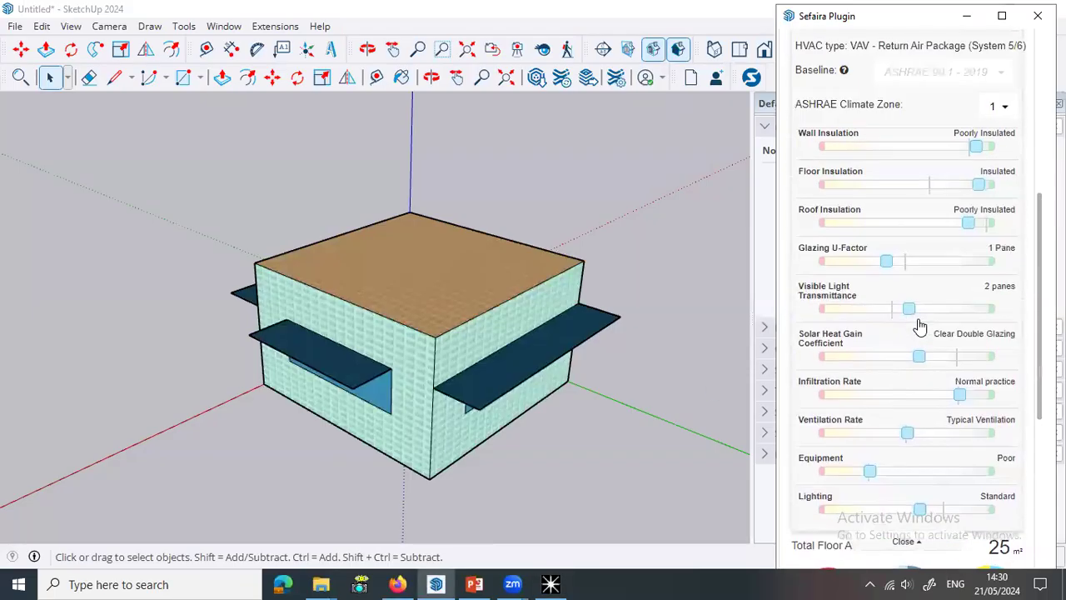
{"action": "mouse_move", "coordinate": [969, 226]}
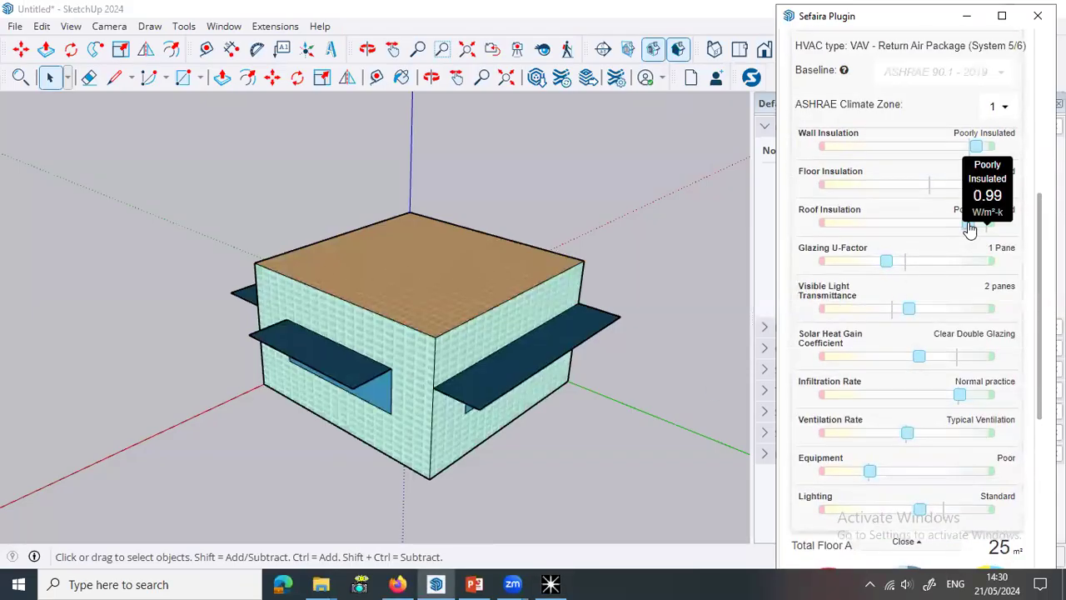
{"action": "left_click_drag", "start_coordinate": [969, 227], "coordinate": [989, 227]}
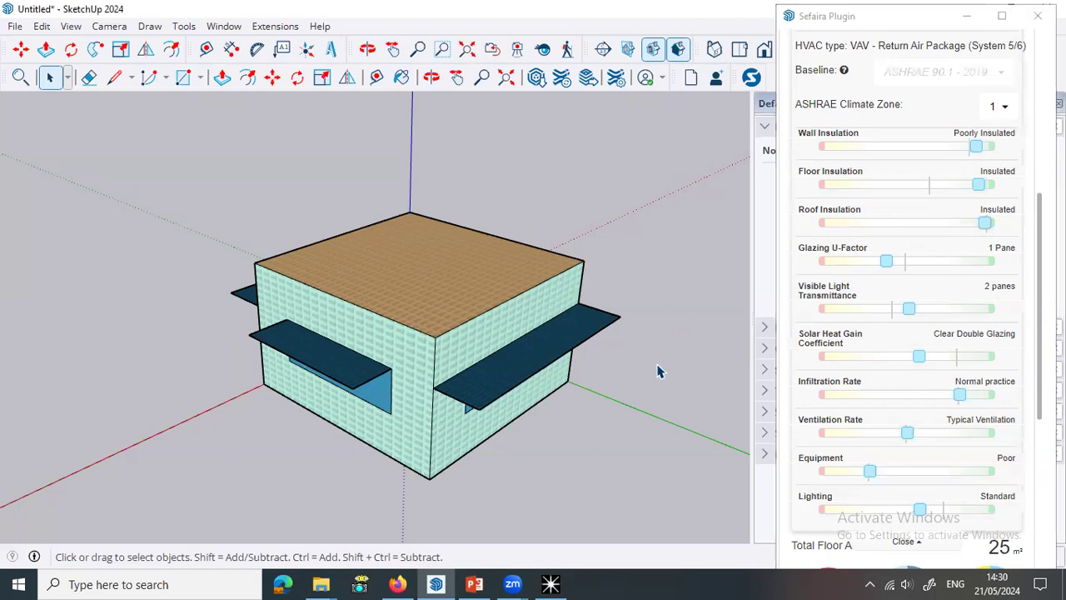
{"action": "scroll", "coordinate": [833, 425], "scroll_direction": "down", "scroll_amount": 5}
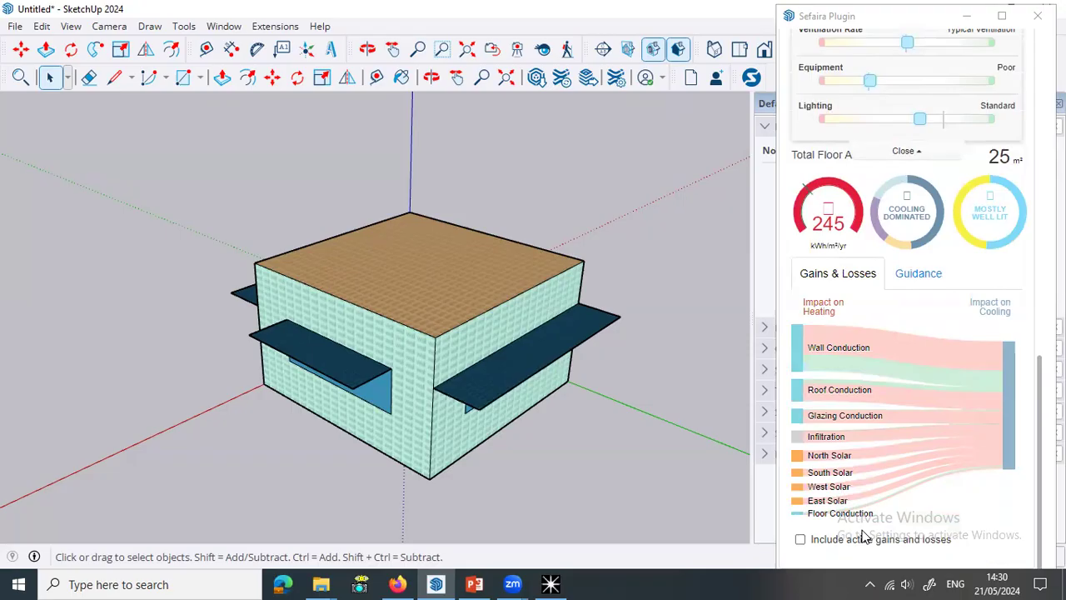
{"action": "mouse_move", "coordinate": [854, 425]}
Switch to Firefox, search the web for asahimas and open the asahimas flat glass website.
{"action": "left_click", "coordinate": [398, 582]}
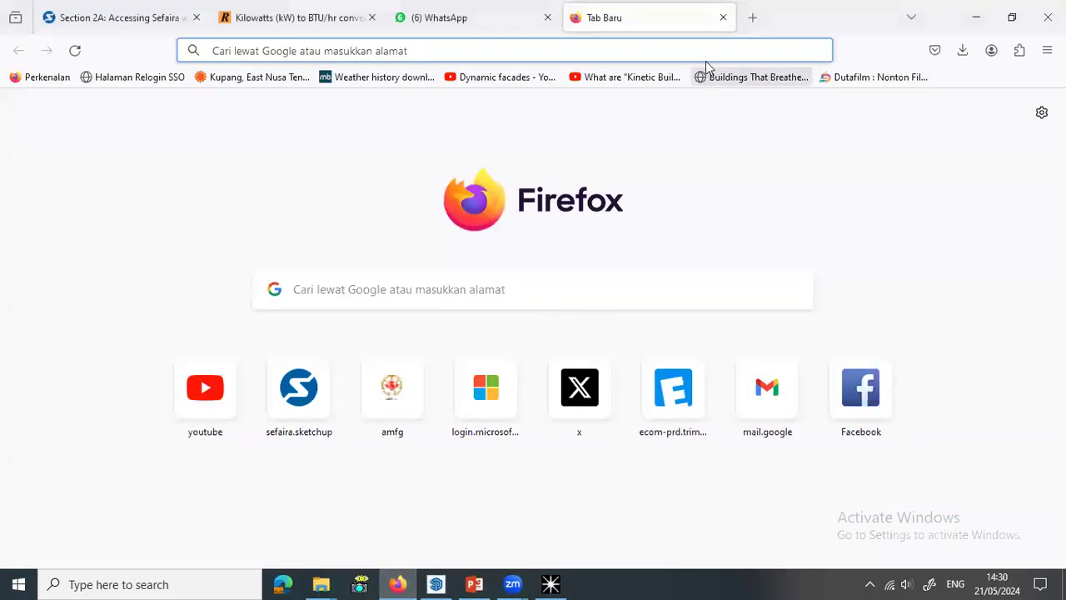
{"action": "left_click", "coordinate": [752, 17]}
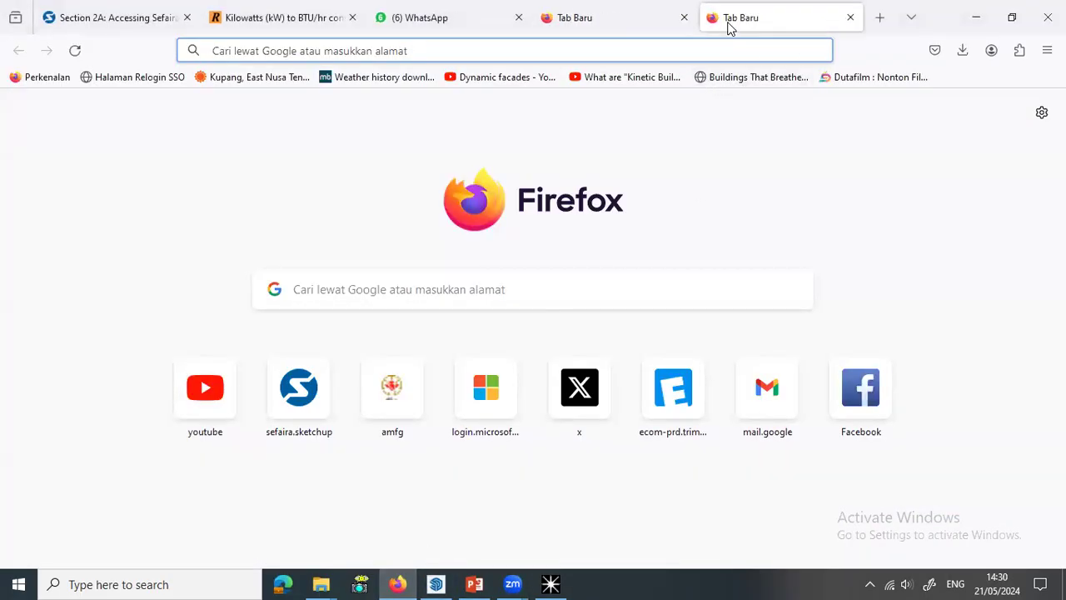
{"action": "left_click", "coordinate": [851, 18]}
{"action": "left_click", "coordinate": [636, 52]}
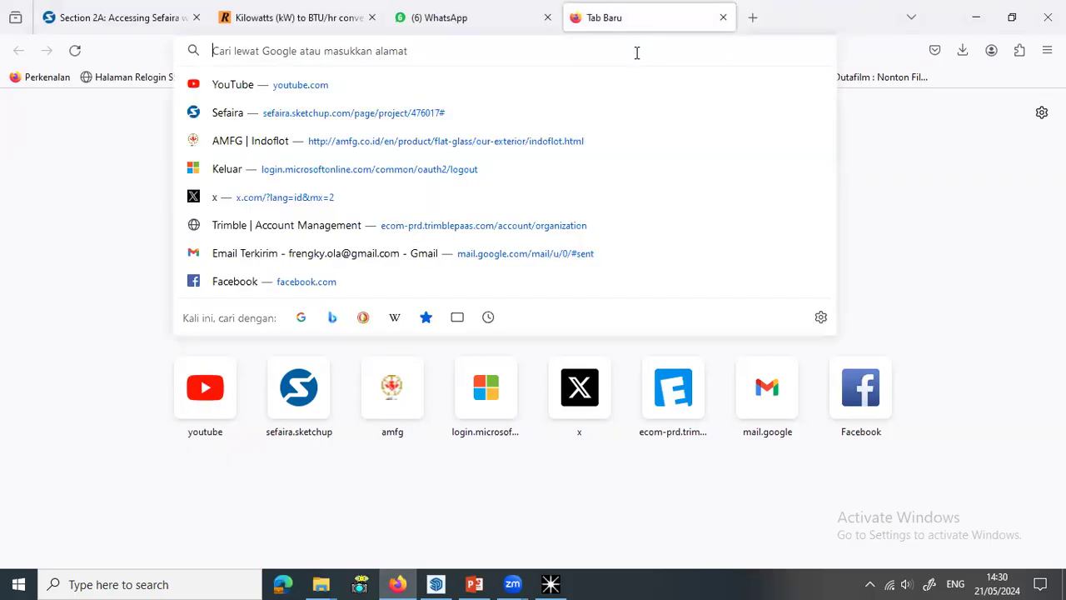
{"action": "type", "text": "asahi"}
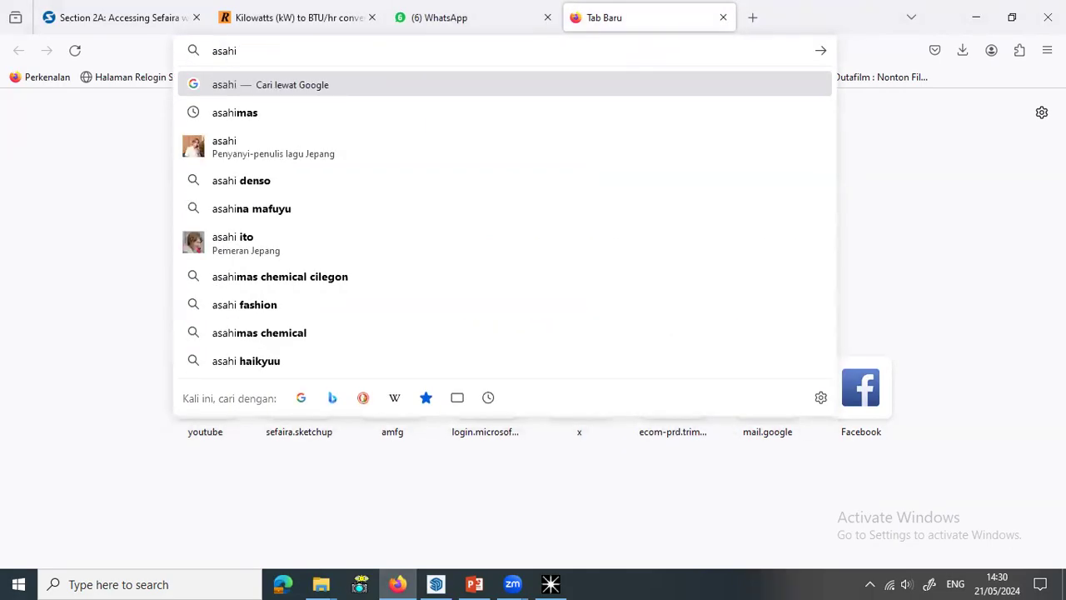
{"action": "key", "text": "Down"}
{"action": "key", "text": "Return"}
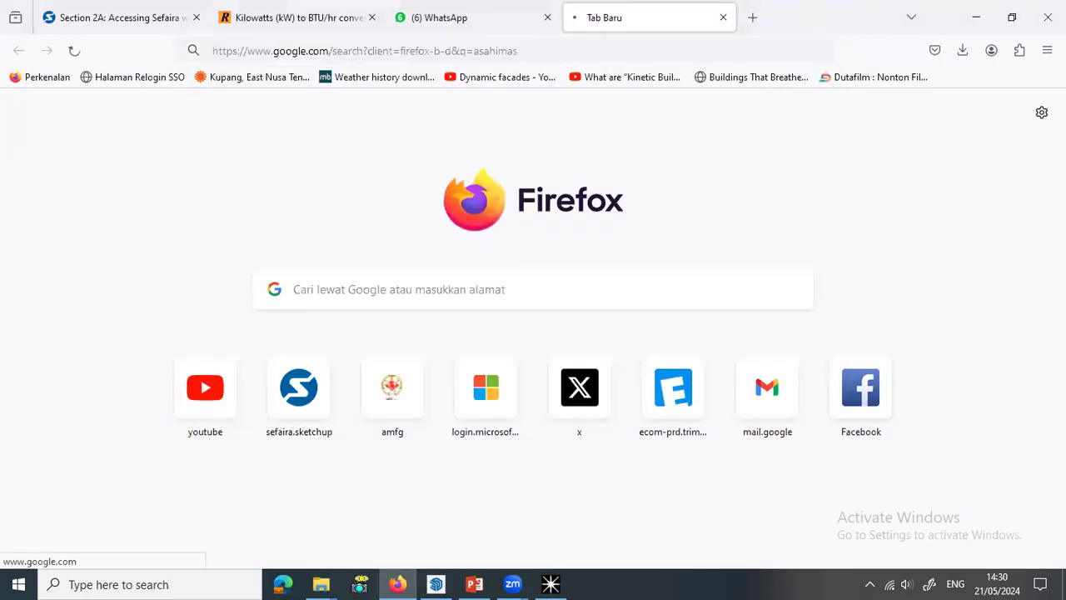
{"action": "left_click", "coordinate": [241, 263]}
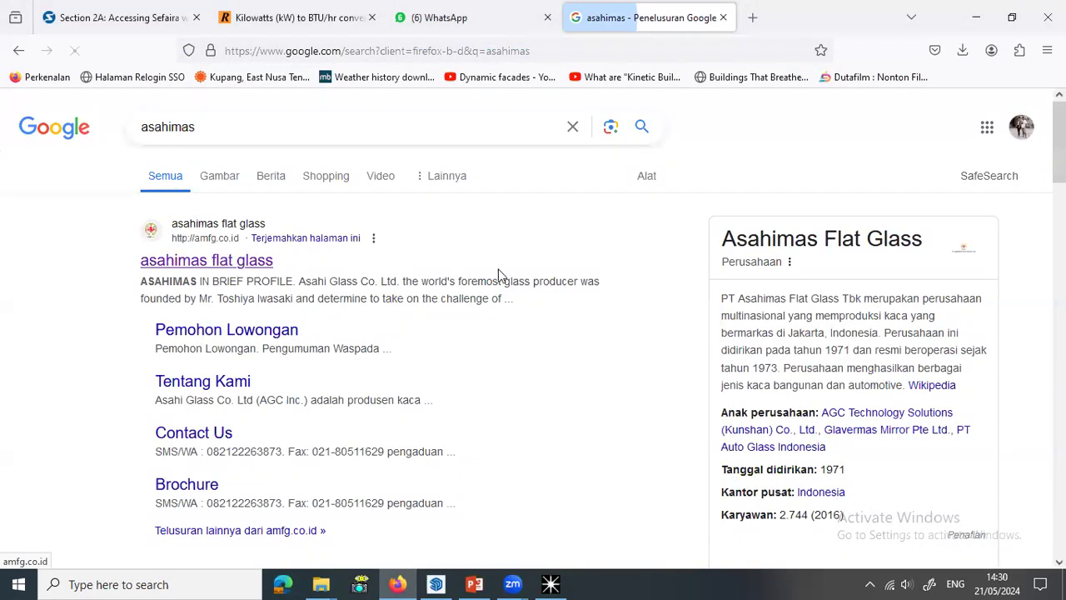
Open the Stopray page among the exterior flat glass products and display its technical data table.
{"action": "scroll", "coordinate": [367, 337], "scroll_direction": "down", "scroll_amount": 10}
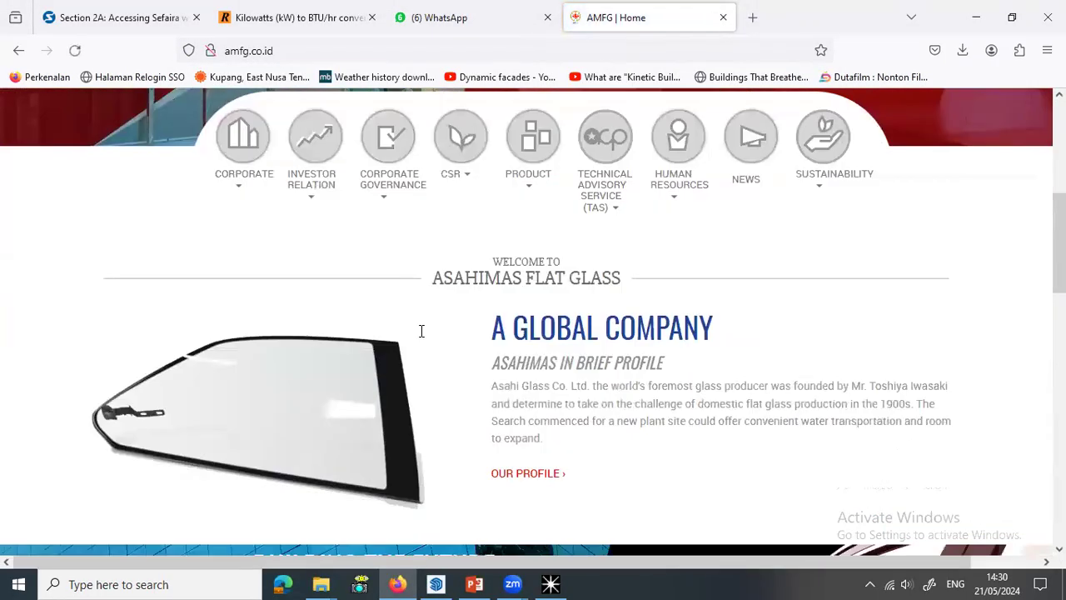
{"action": "left_click", "coordinate": [419, 208]}
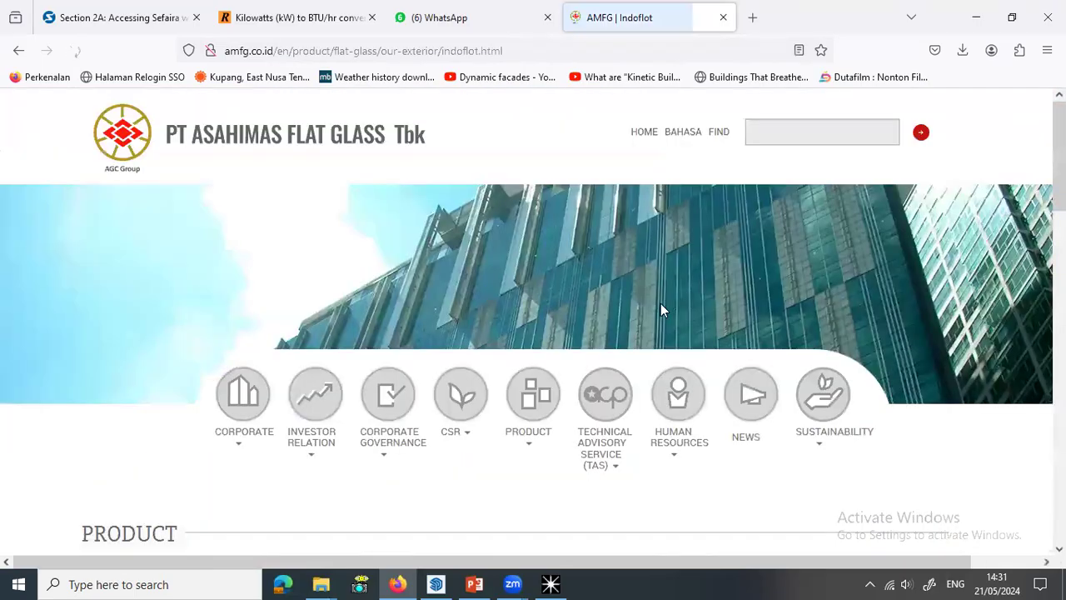
{"action": "scroll", "coordinate": [528, 352], "scroll_direction": "down", "scroll_amount": 7}
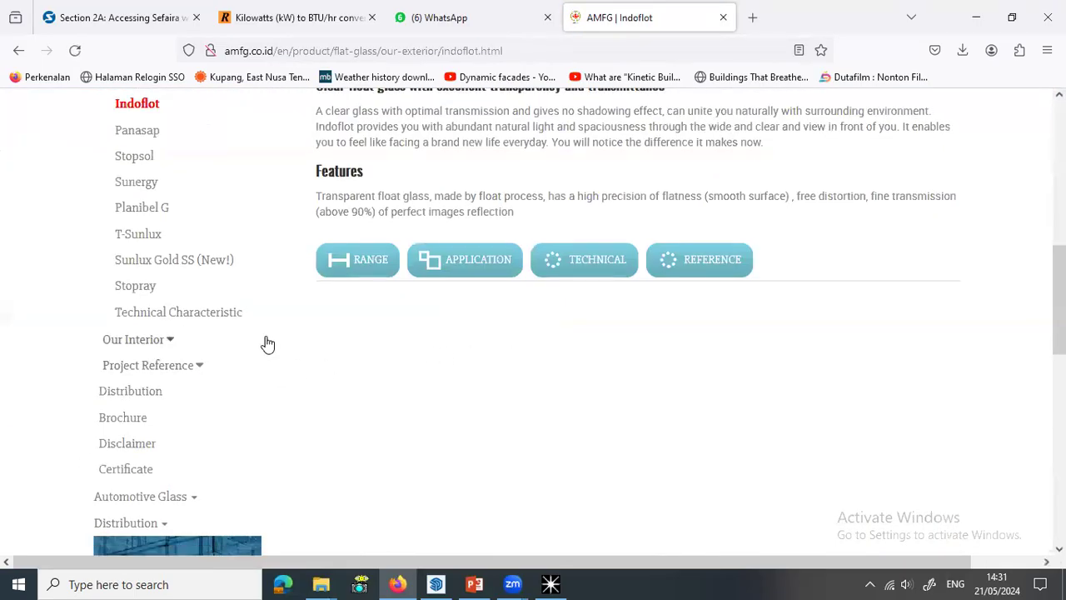
{"action": "left_click", "coordinate": [136, 286]}
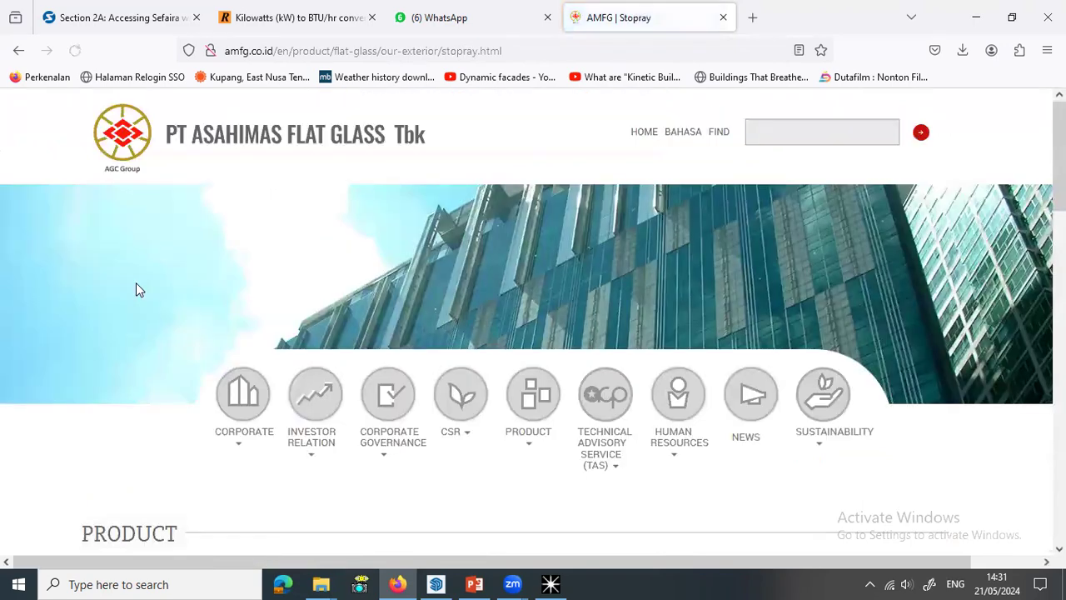
{"action": "scroll", "coordinate": [153, 280], "scroll_direction": "down", "scroll_amount": 8}
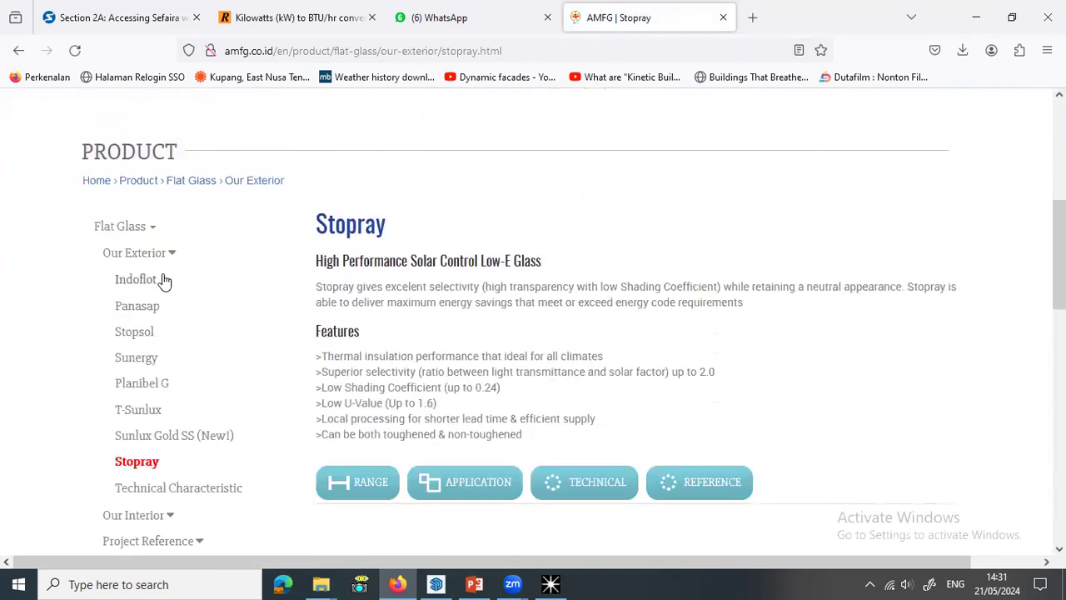
{"action": "left_click", "coordinate": [574, 239]}
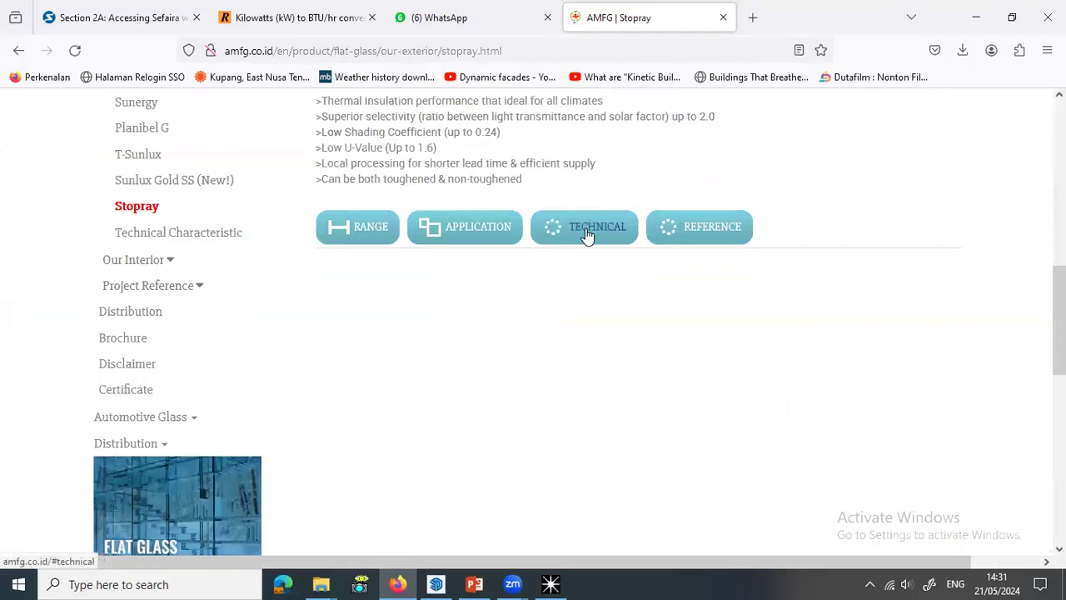
{"action": "scroll", "coordinate": [608, 289], "scroll_direction": "down", "scroll_amount": 2}
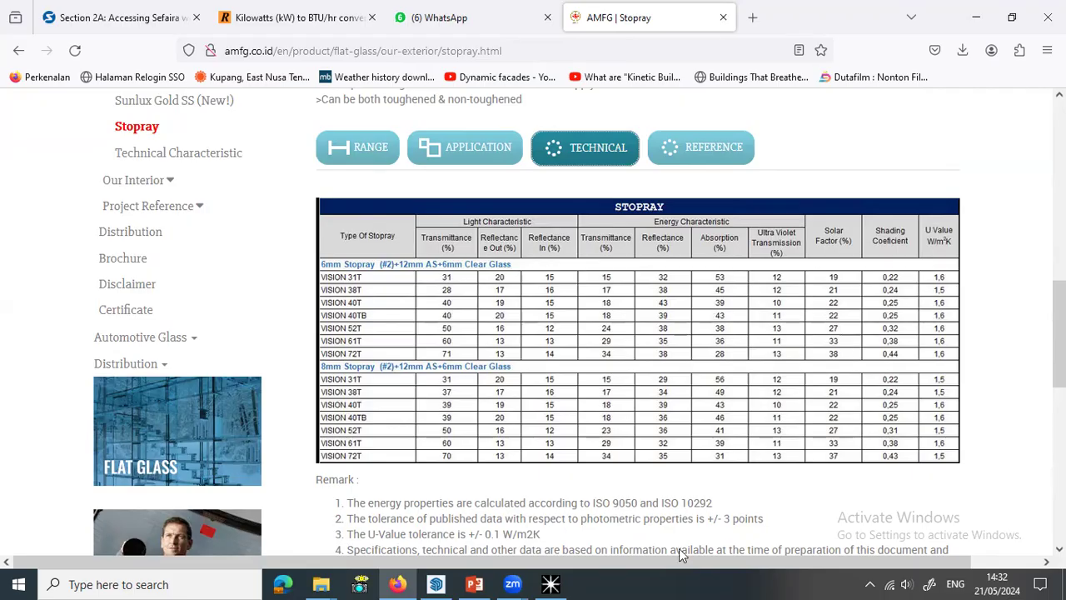
Switch back to SketchUp, improve Sefaira's Glazing U-Factor to 3 Pane and lower the Visible Light Transmittance to its baseline mark.
{"action": "left_click", "coordinate": [435, 583]}
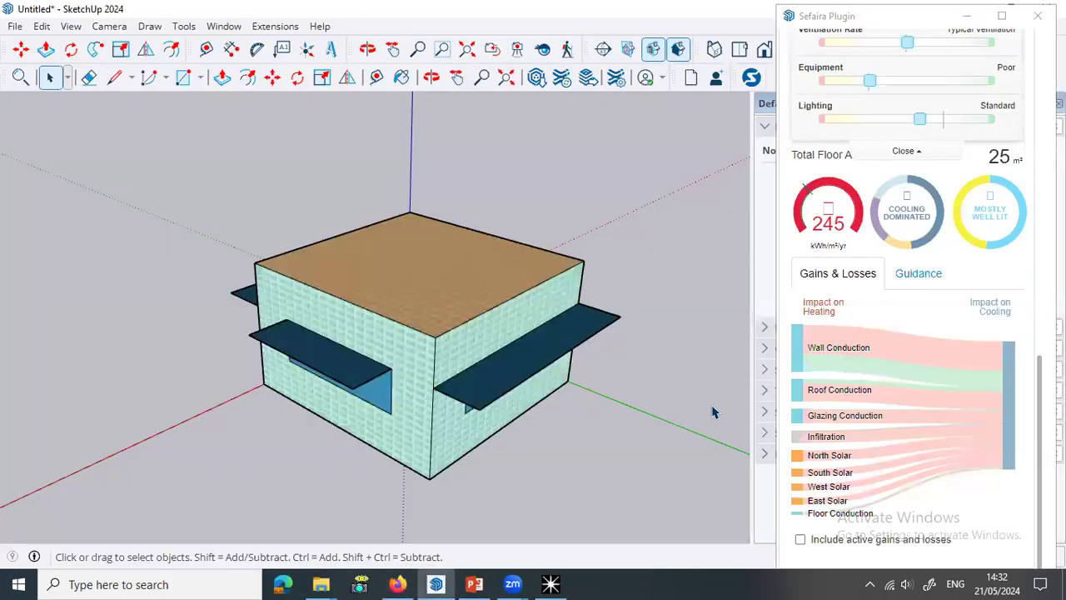
{"action": "scroll", "coordinate": [886, 327], "scroll_direction": "up", "scroll_amount": 6}
{"action": "scroll", "coordinate": [869, 323], "scroll_direction": "down", "scroll_amount": 2}
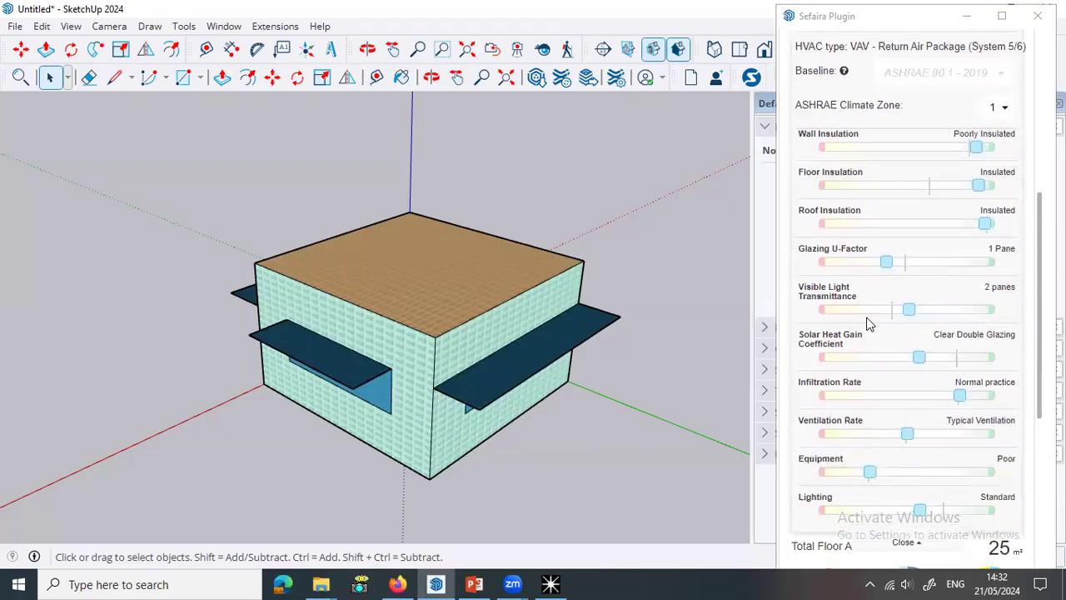
{"action": "left_click_drag", "start_coordinate": [888, 261], "coordinate": [956, 263]}
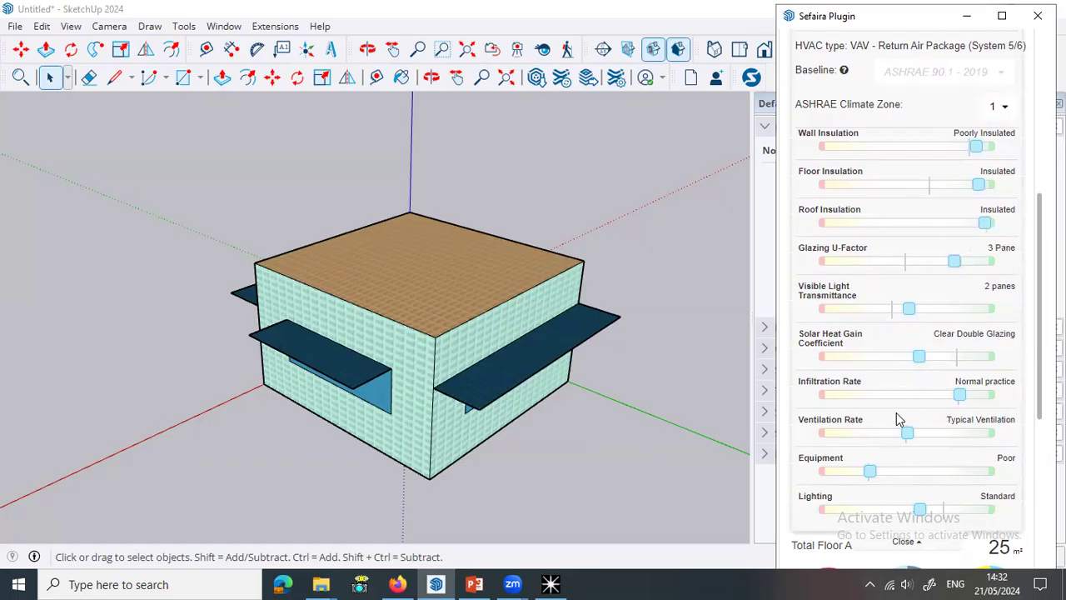
{"action": "left_click_drag", "start_coordinate": [908, 310], "coordinate": [889, 319]}
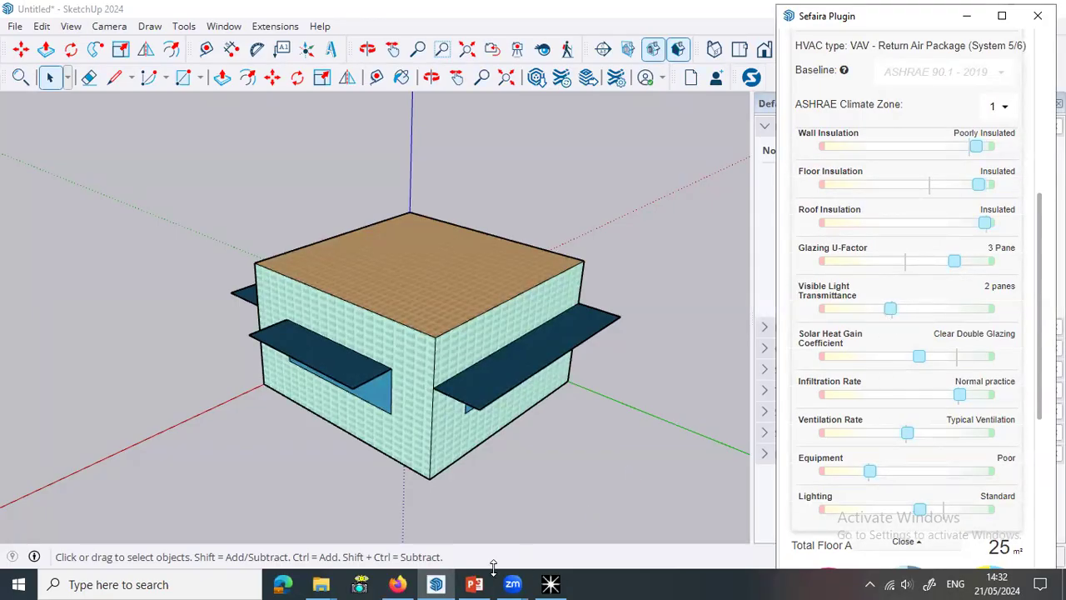
Consult the Stopray table in Firefox, then return to SketchUp and set Sefaira's Solar Heat Gain Coefficient to Reflective.
{"action": "left_click", "coordinate": [397, 583]}
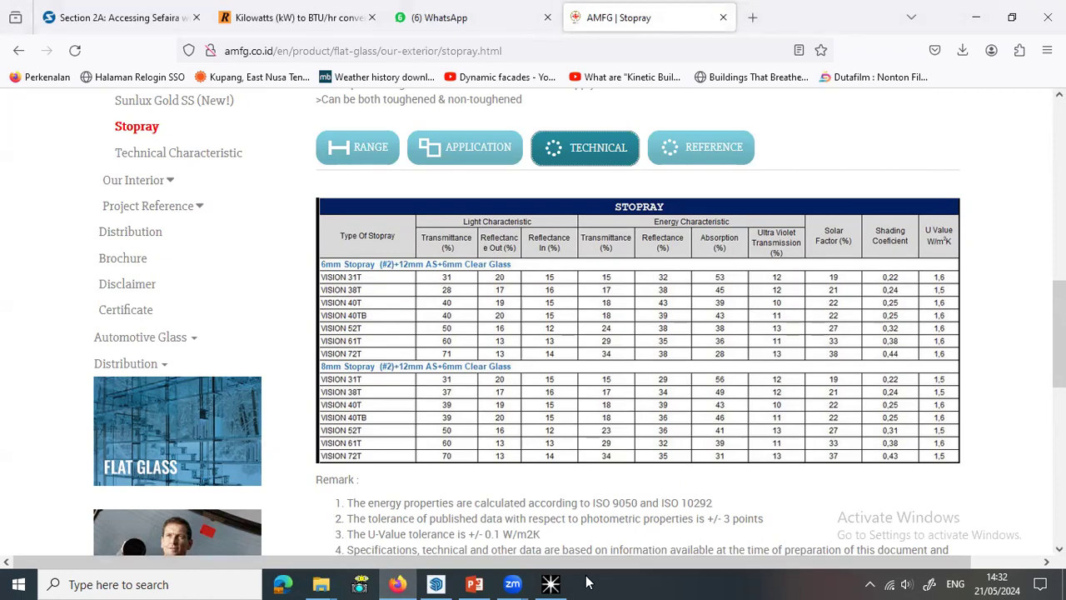
{"action": "left_click", "coordinate": [549, 583]}
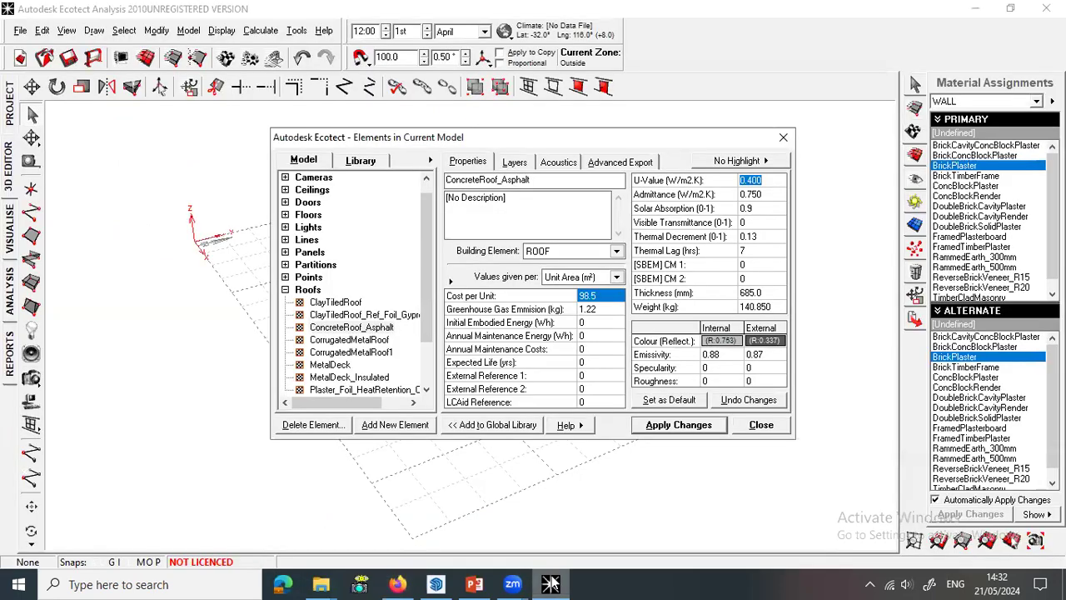
{"action": "left_click", "coordinate": [436, 584]}
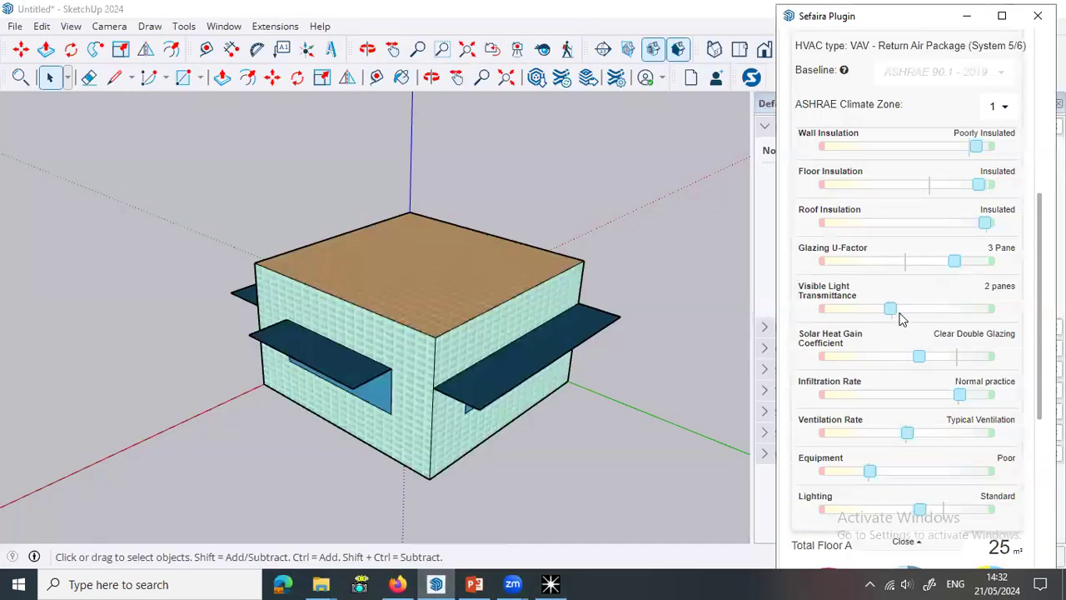
{"action": "mouse_move", "coordinate": [919, 359]}
{"action": "left_click_drag", "start_coordinate": [919, 360], "coordinate": [953, 362]}
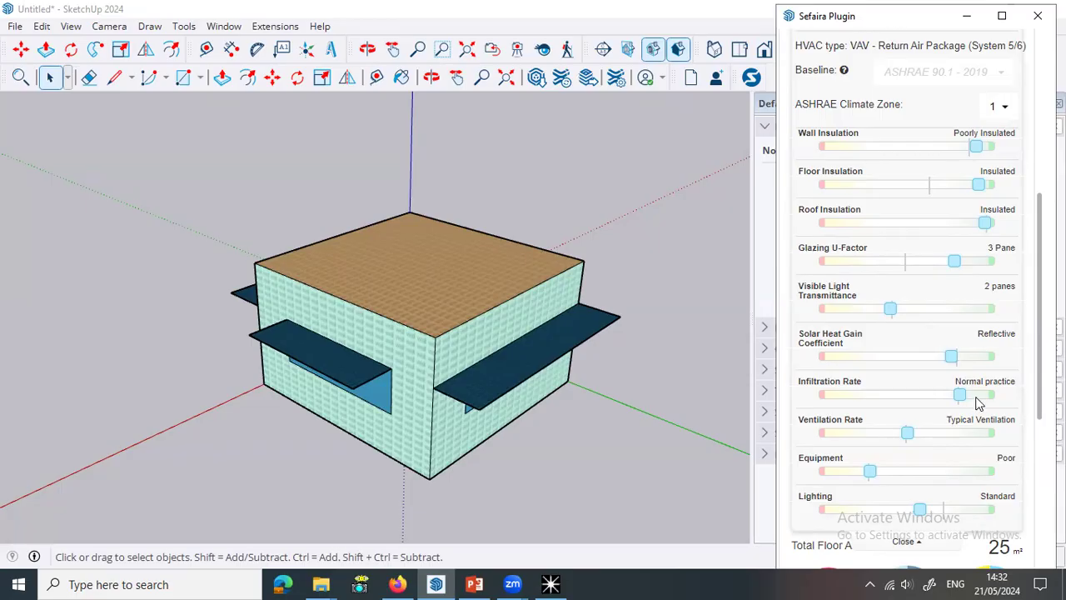
Examine the infiltration, solar and wall conduction gains and the energy segments in Sefaira's Gains & Losses results.
{"action": "scroll", "coordinate": [979, 403], "scroll_direction": "down", "scroll_amount": 5}
{"action": "mouse_move", "coordinate": [839, 447]}
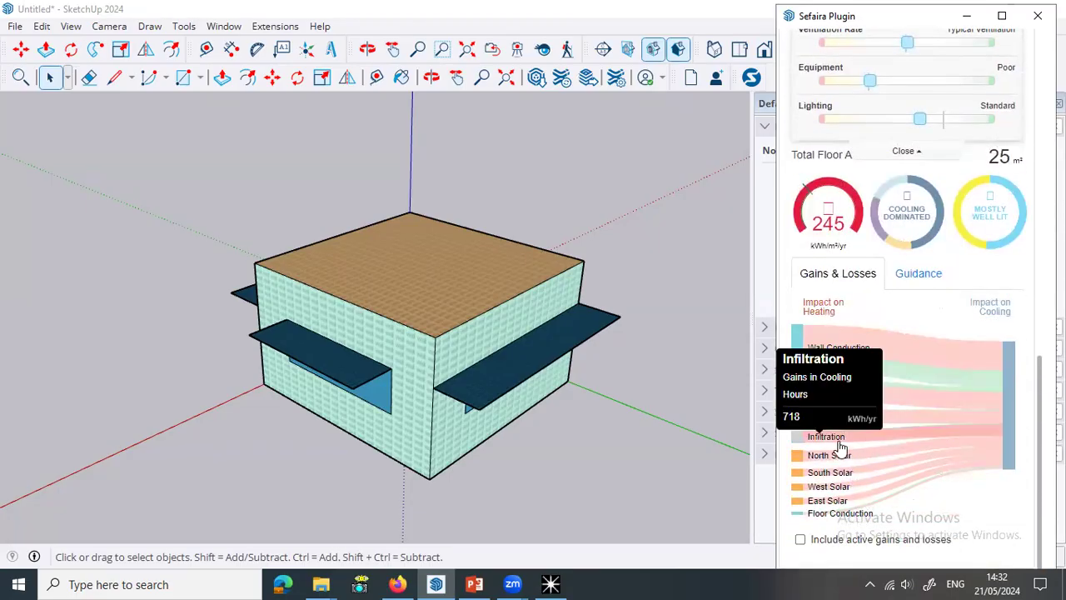
{"action": "mouse_move", "coordinate": [916, 477]}
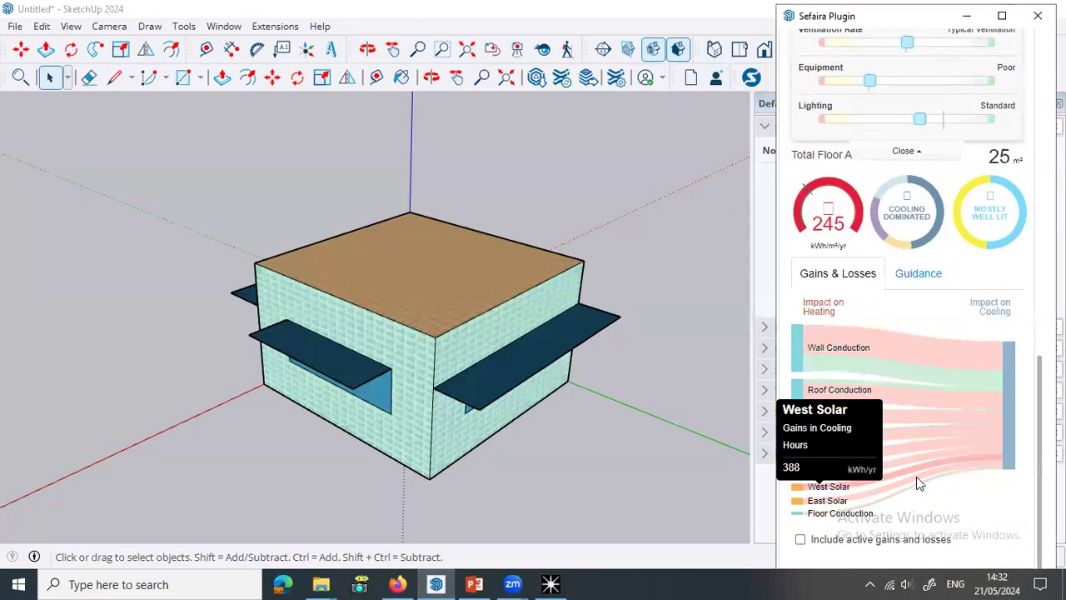
{"action": "scroll", "coordinate": [916, 481], "scroll_direction": "up", "scroll_amount": 3}
{"action": "scroll", "coordinate": [936, 426], "scroll_direction": "down", "scroll_amount": 3}
{"action": "mouse_move", "coordinate": [936, 434]}
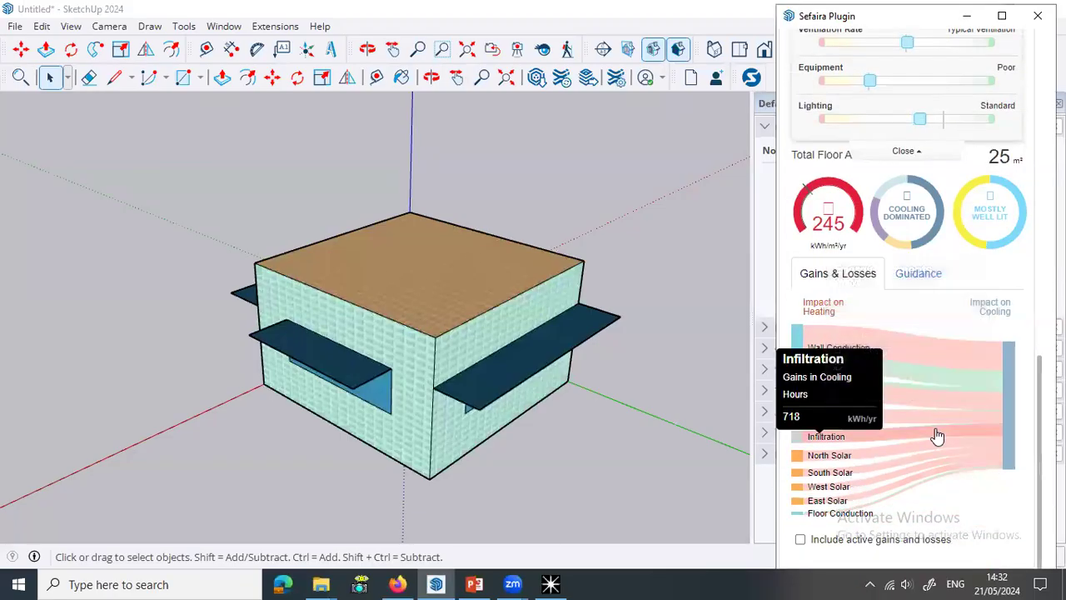
{"action": "scroll", "coordinate": [930, 400], "scroll_direction": "up", "scroll_amount": 3}
{"action": "scroll", "coordinate": [833, 466], "scroll_direction": "down", "scroll_amount": 3}
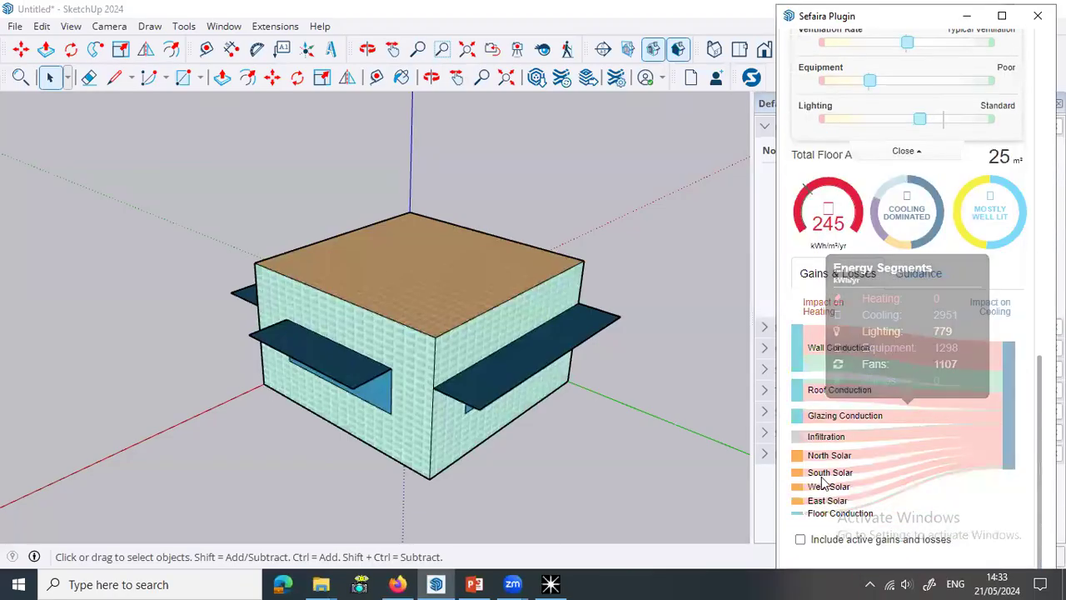
{"action": "mouse_move", "coordinate": [894, 350]}
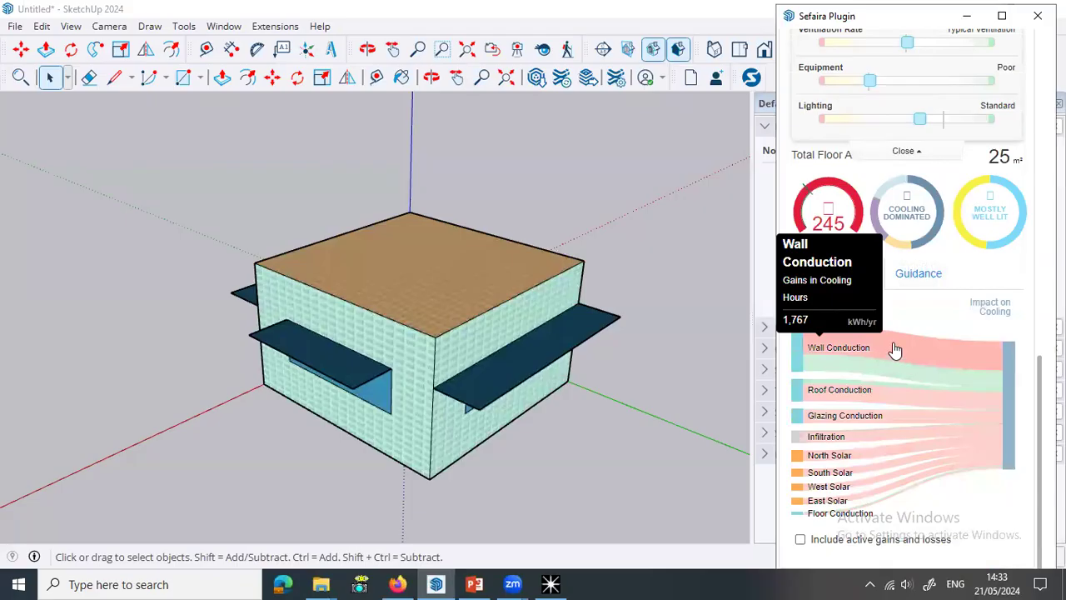
Check the roof and glazing conduction gains in Sefaira's Gains & Losses chart and return to the results overview.
{"action": "mouse_move", "coordinate": [878, 395]}
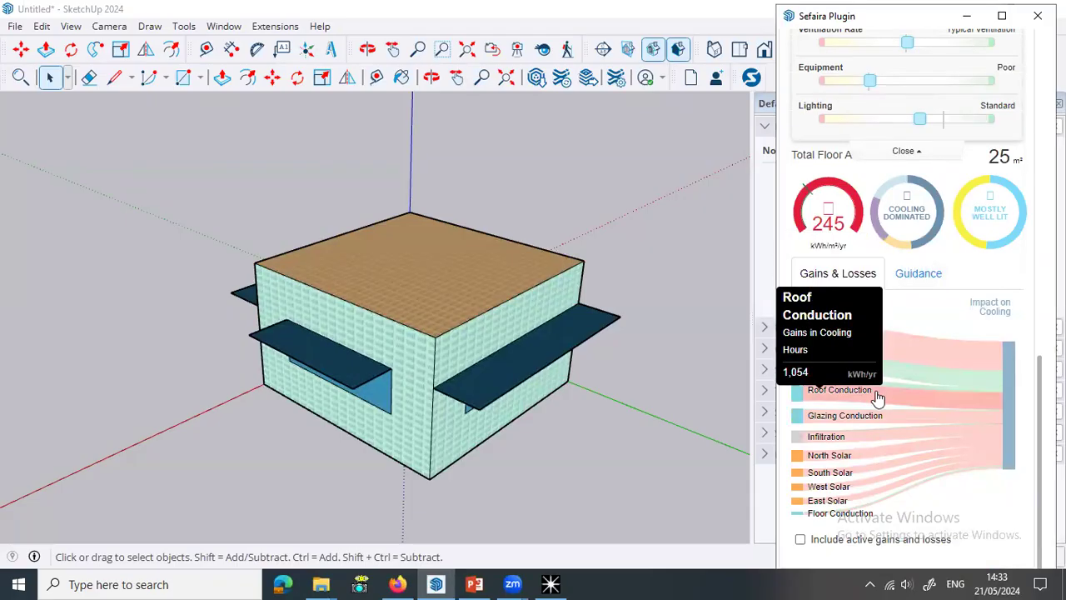
{"action": "mouse_move", "coordinate": [863, 423]}
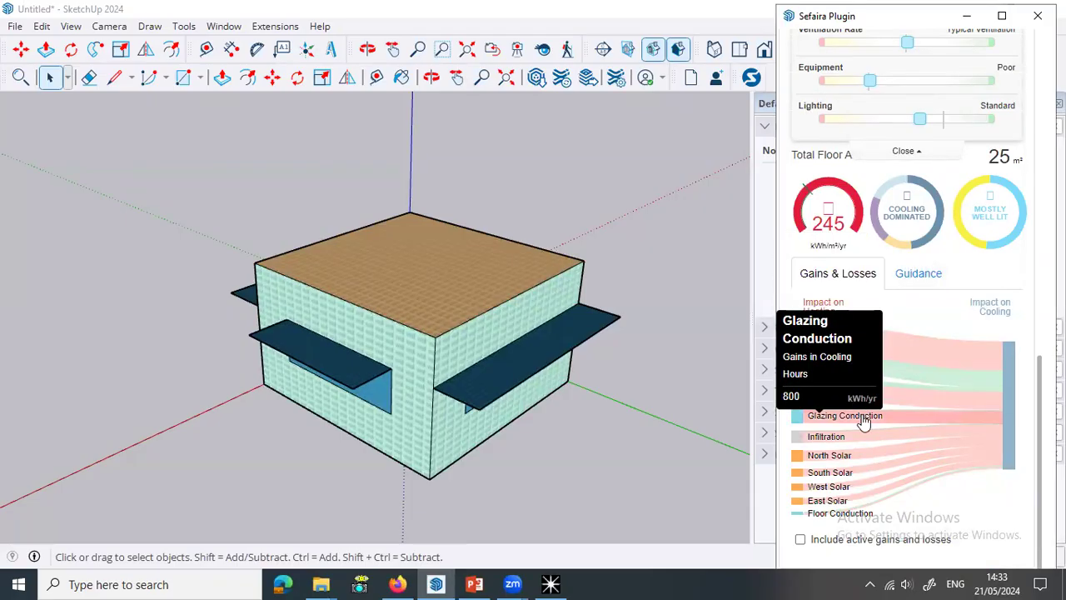
{"action": "scroll", "coordinate": [1005, 264], "scroll_direction": "up", "scroll_amount": 7}
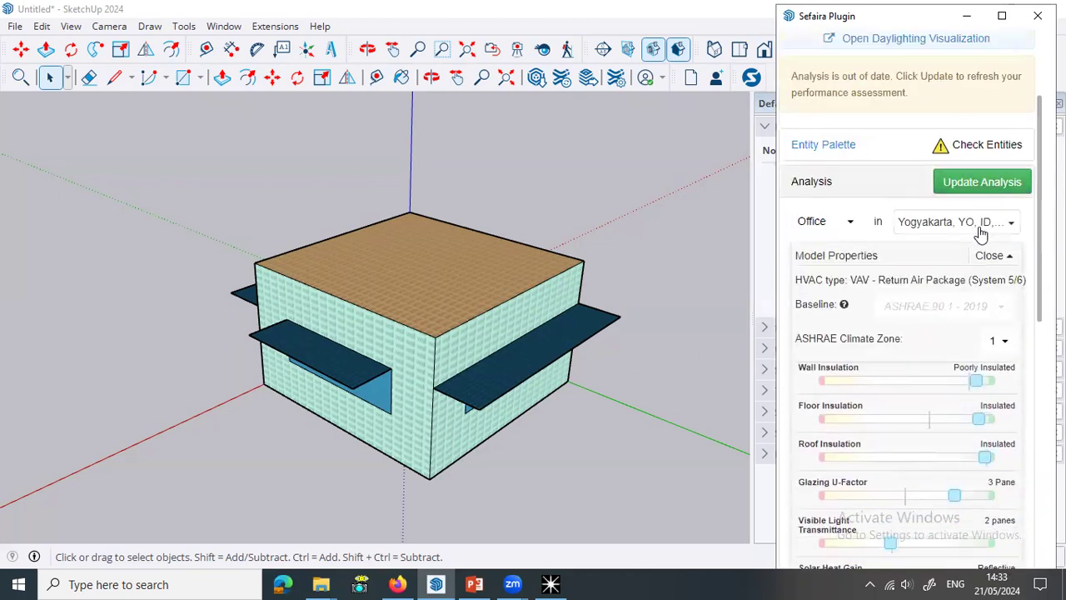
{"action": "scroll", "coordinate": [887, 292], "scroll_direction": "down", "scroll_amount": 10}
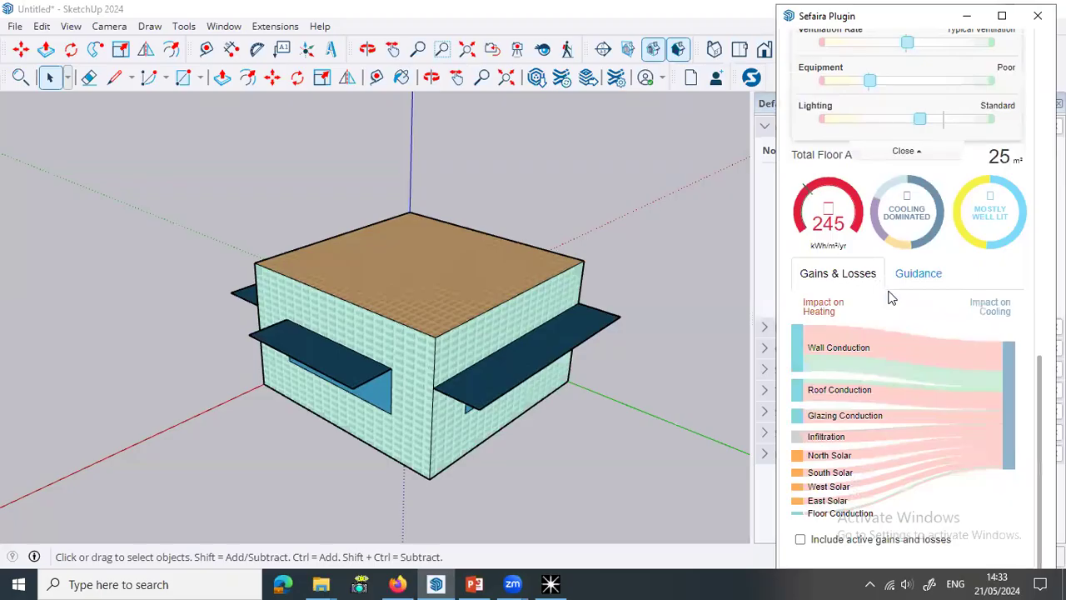
Switch to HyperSnap and capture the region around Sefaira's performance gauges and Gains & Losses chart.
{"action": "left_click", "coordinate": [359, 584]}
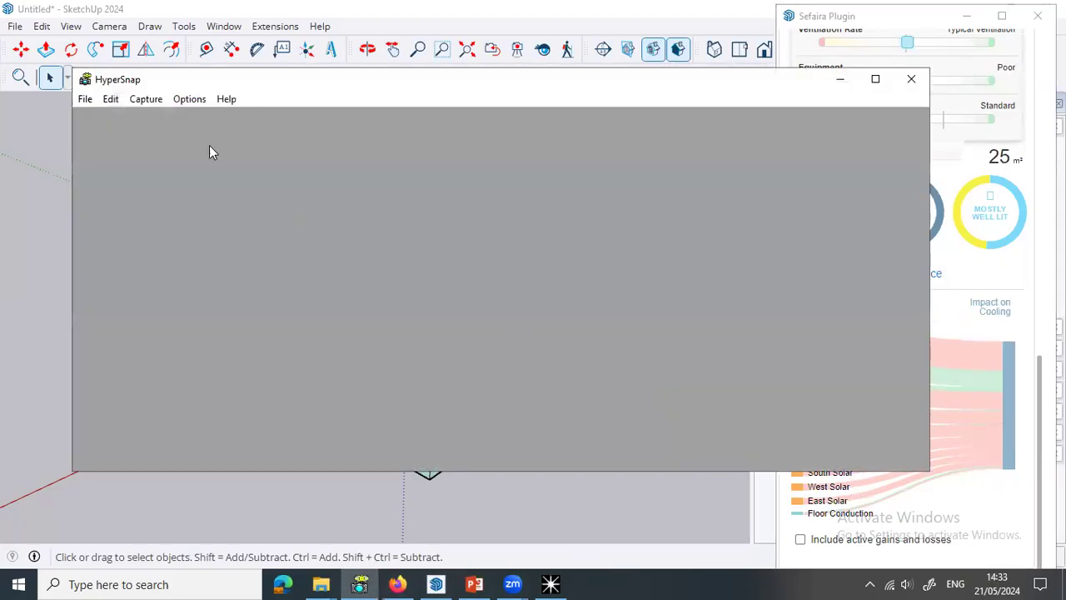
{"action": "left_click_drag", "start_coordinate": [150, 86], "coordinate": [149, 89]}
{"action": "left_click", "coordinate": [144, 101]}
{"action": "left_click", "coordinate": [165, 153]}
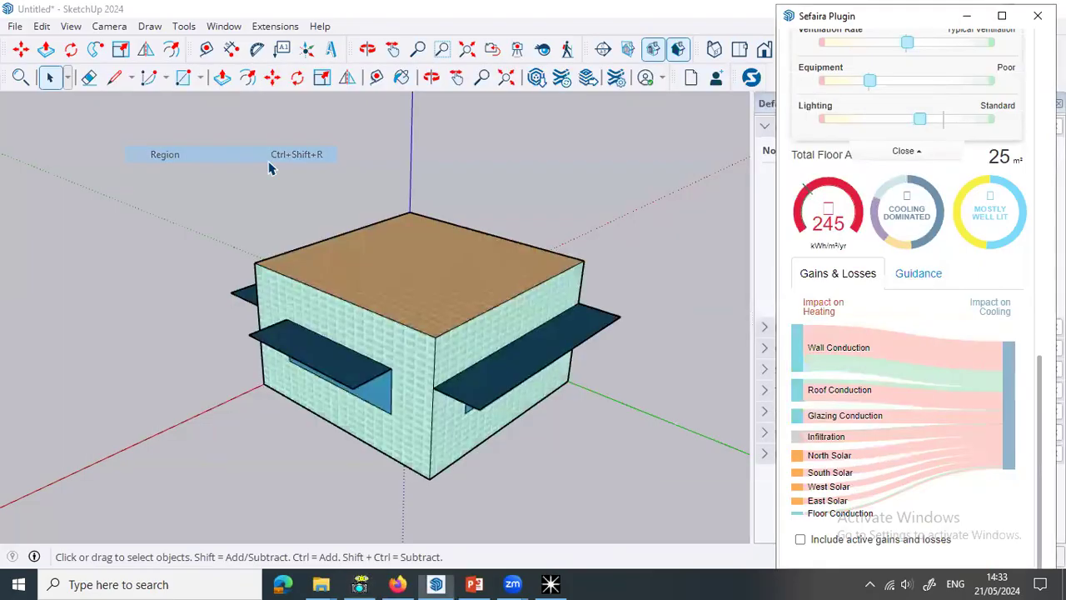
{"action": "left_click", "coordinate": [780, 164]}
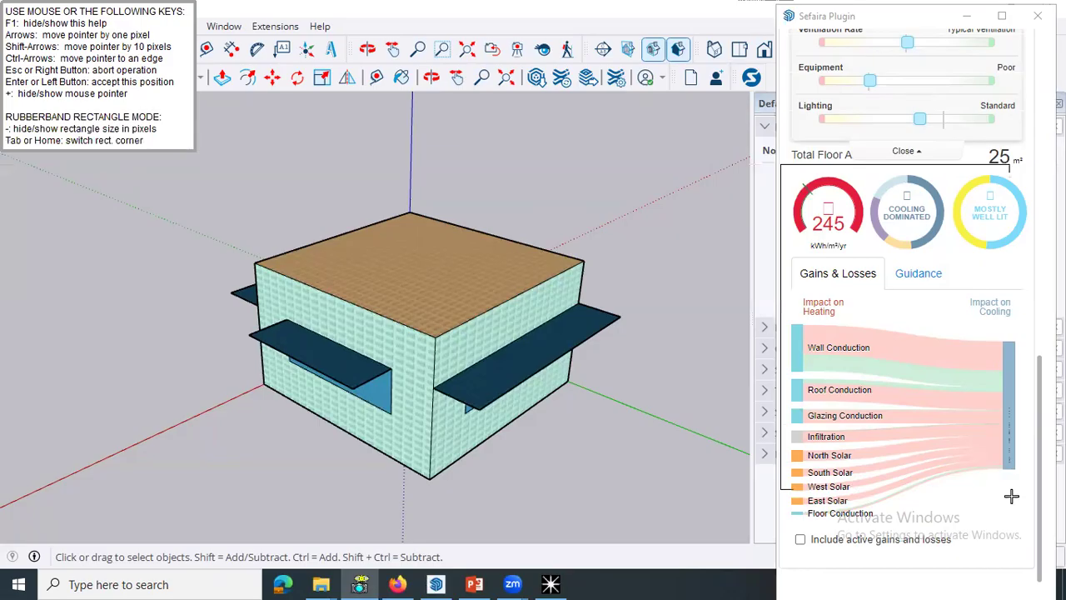
{"action": "left_click_drag", "start_coordinate": [1029, 552], "coordinate": [1030, 554]}
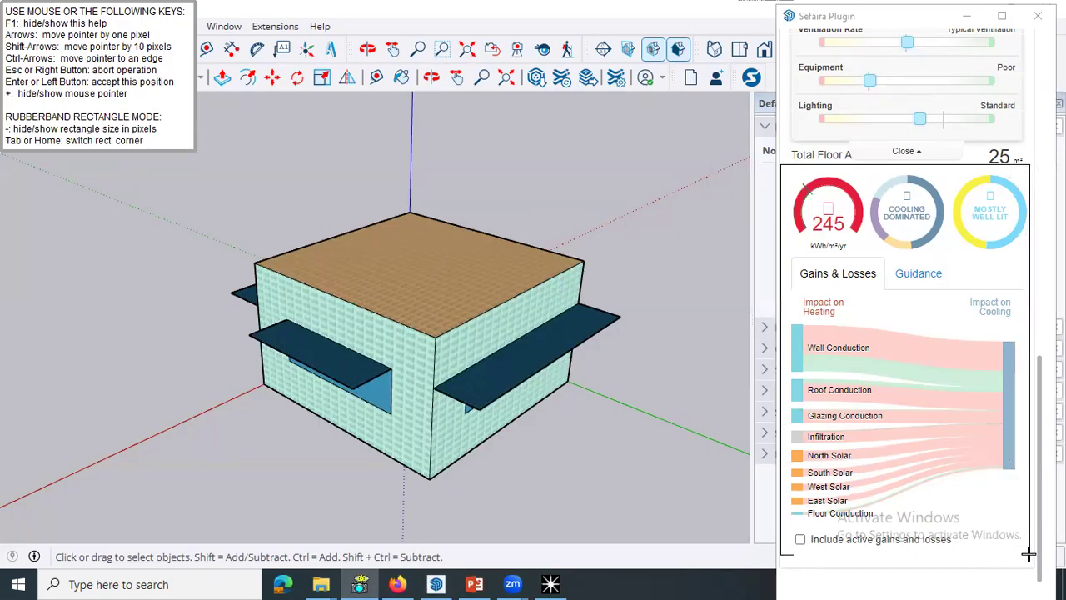
{"action": "left_click", "coordinate": [1030, 556]}
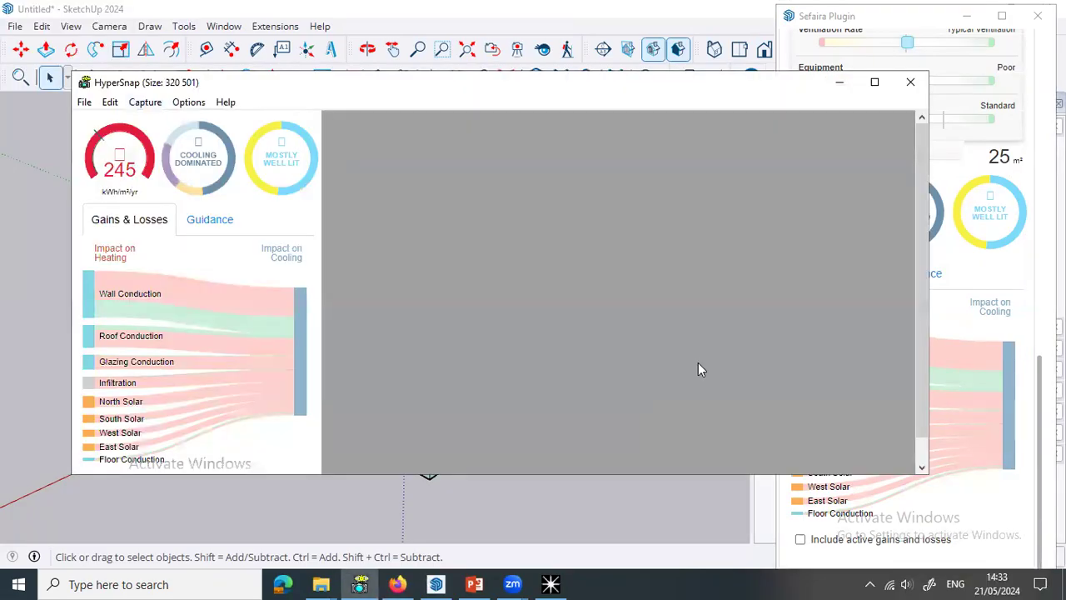
Return to the Sefaira plugin, update the analysis with the current model properties and display the refreshed Gains & Losses results.
{"action": "left_click", "coordinate": [893, 16]}
{"action": "scroll", "coordinate": [955, 241], "scroll_direction": "up", "scroll_amount": 8}
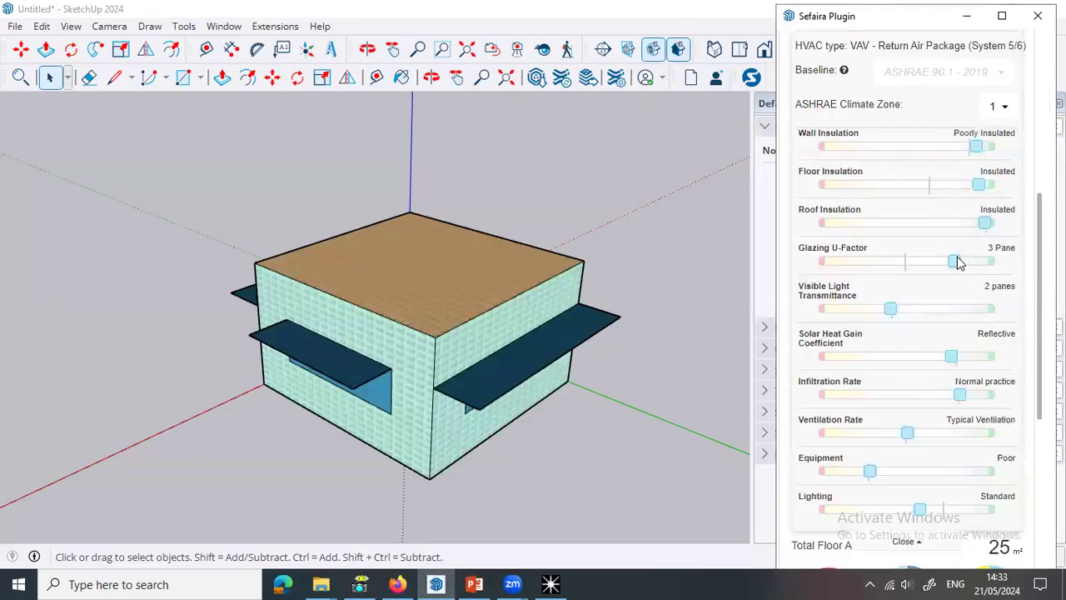
{"action": "left_click", "coordinate": [983, 190]}
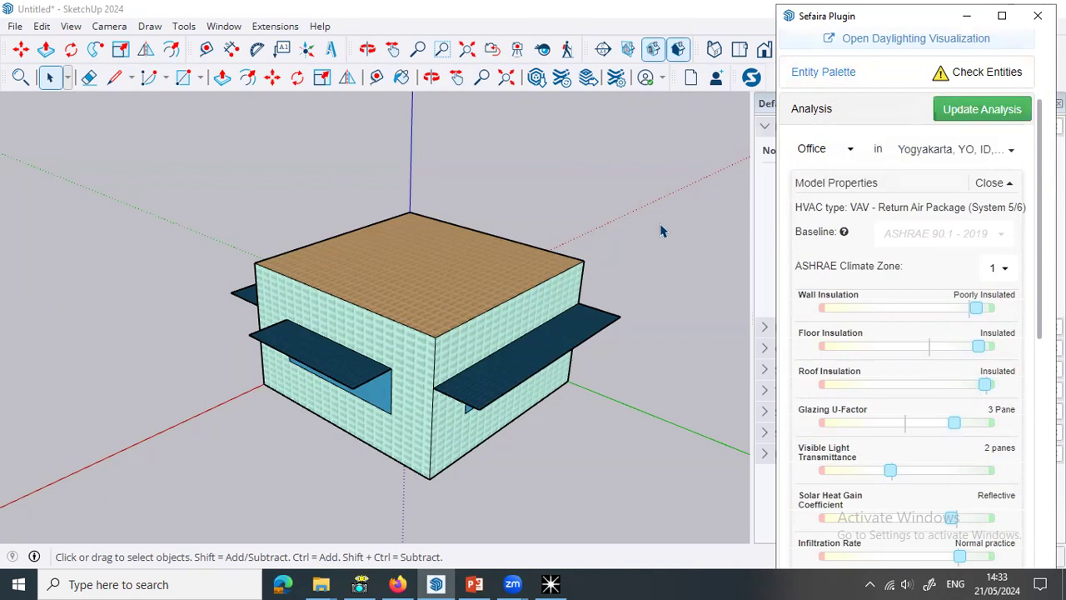
{"action": "scroll", "coordinate": [802, 245], "scroll_direction": "down", "scroll_amount": 5}
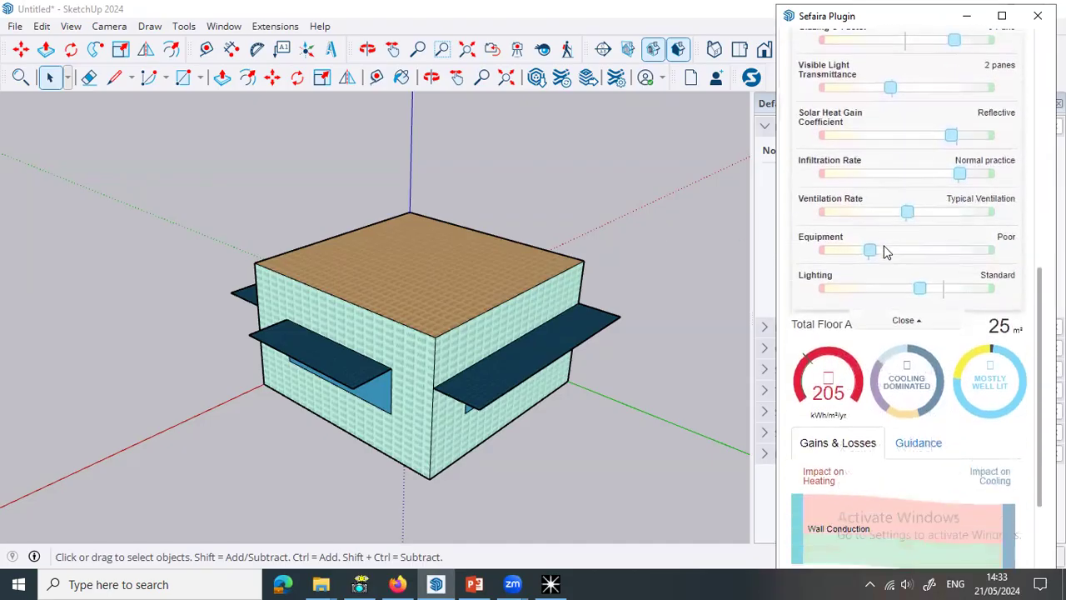
{"action": "scroll", "coordinate": [887, 250], "scroll_direction": "down", "scroll_amount": 2}
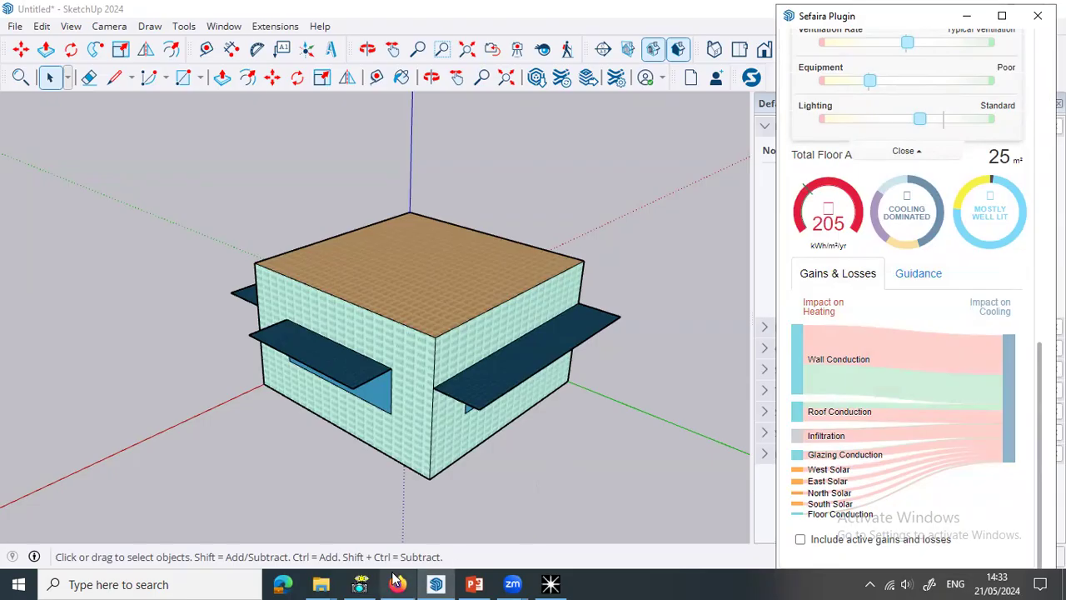
Bring up the HyperSnap capture, narrow its window, and compare it with the updated Sefaira energy segments and daylighting results.
{"action": "left_click", "coordinate": [359, 584]}
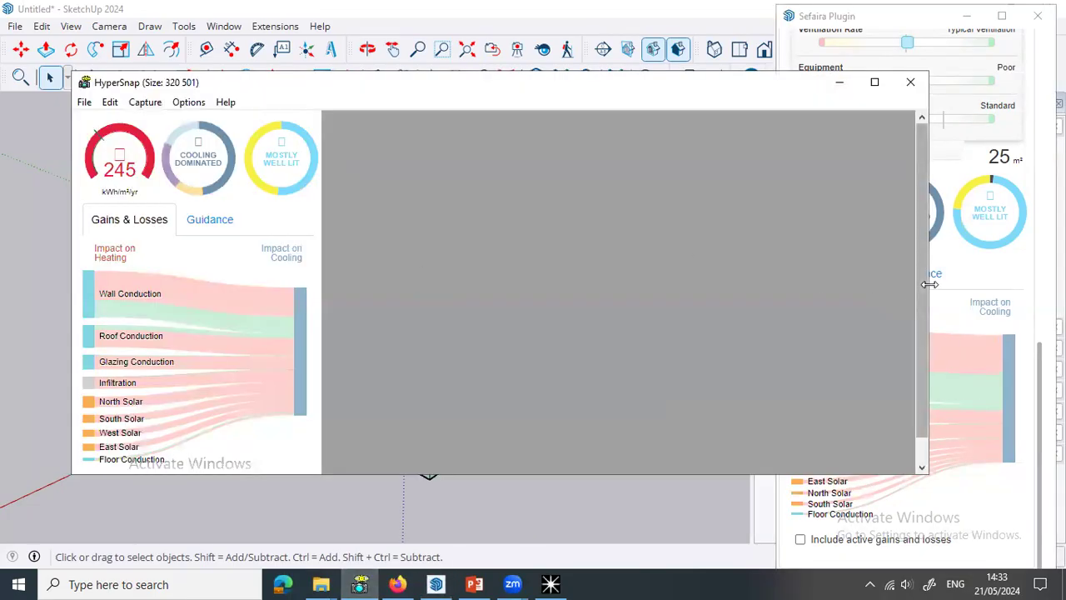
{"action": "left_click_drag", "start_coordinate": [929, 284], "coordinate": [331, 352]}
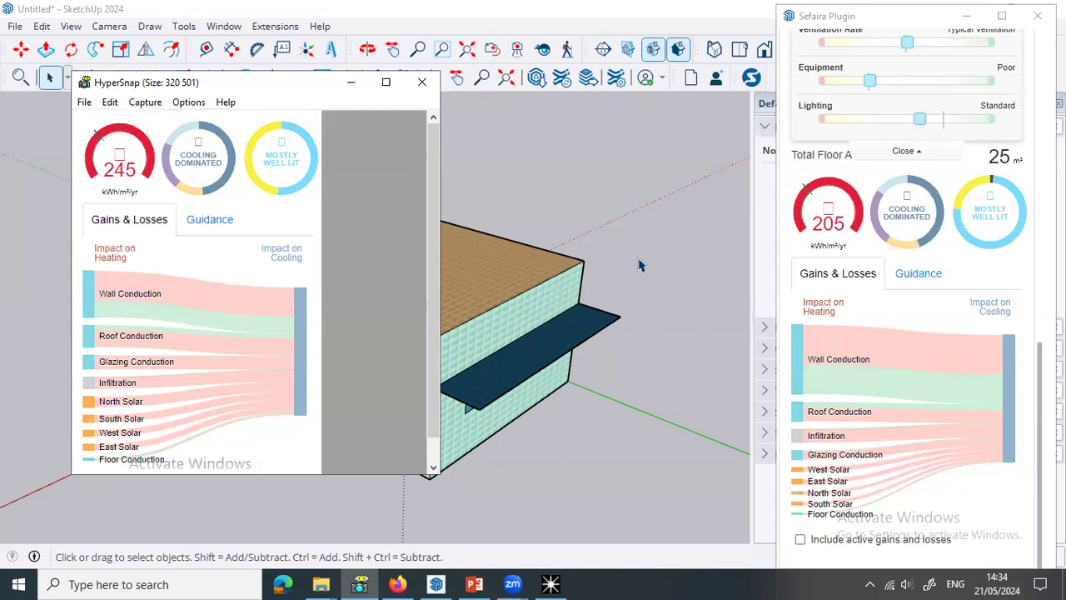
{"action": "mouse_move", "coordinate": [888, 223]}
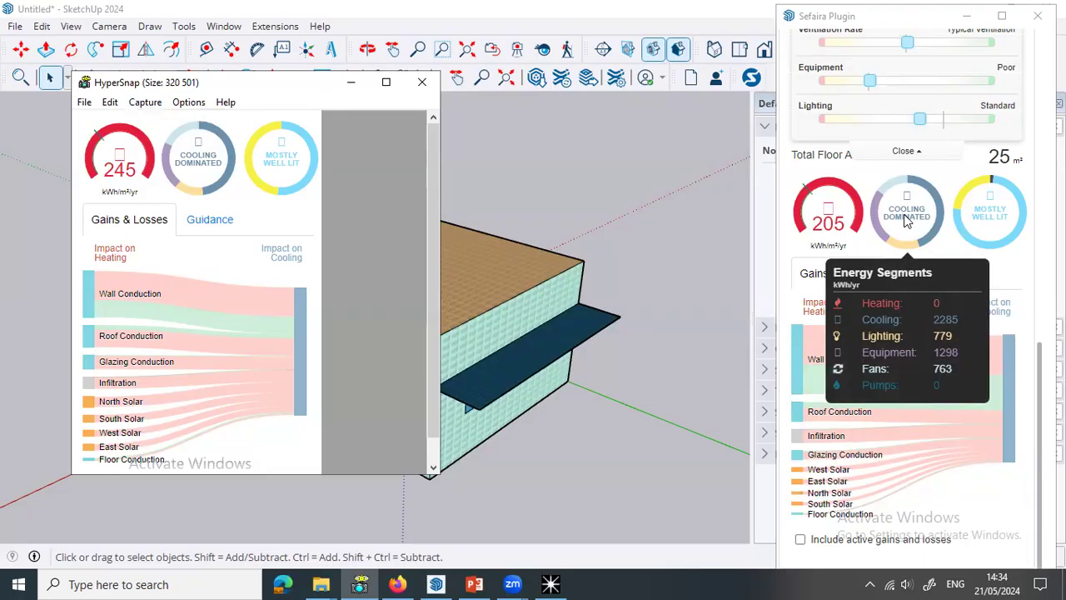
{"action": "mouse_move", "coordinate": [1002, 232]}
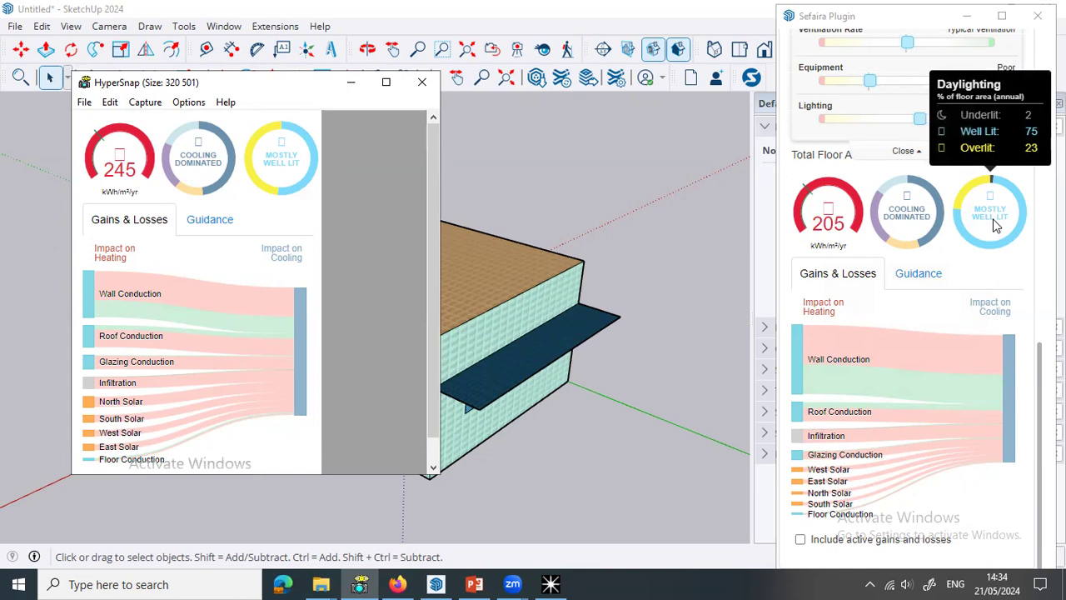
Return to the SketchUp model and review Sefaira's energy use intensity, daylighting breakdown and Gains & Losses chart.
{"action": "left_click", "coordinate": [697, 283]}
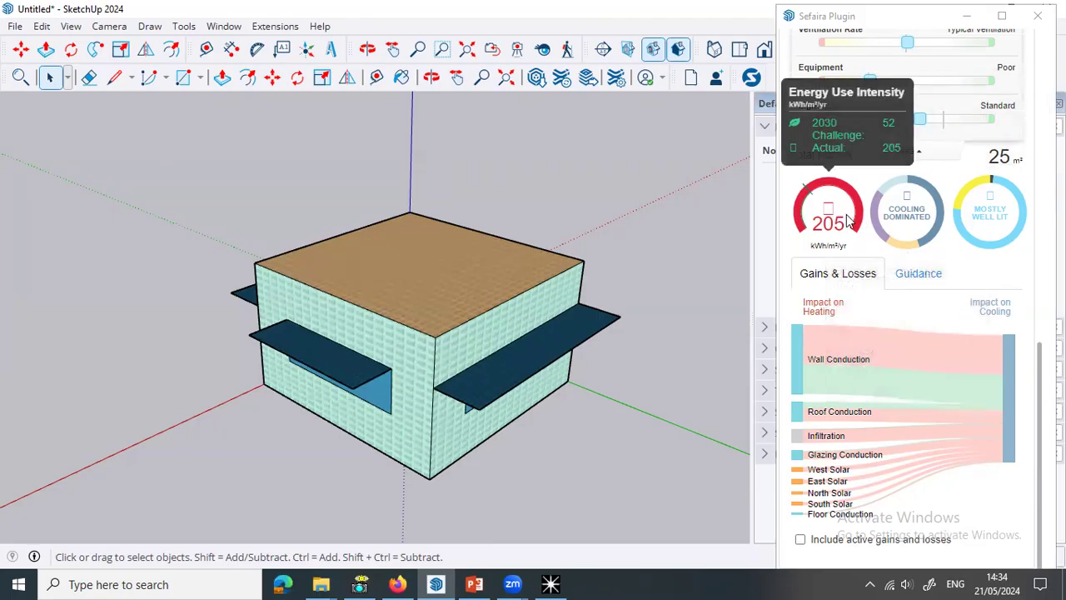
{"action": "mouse_move", "coordinate": [1002, 213]}
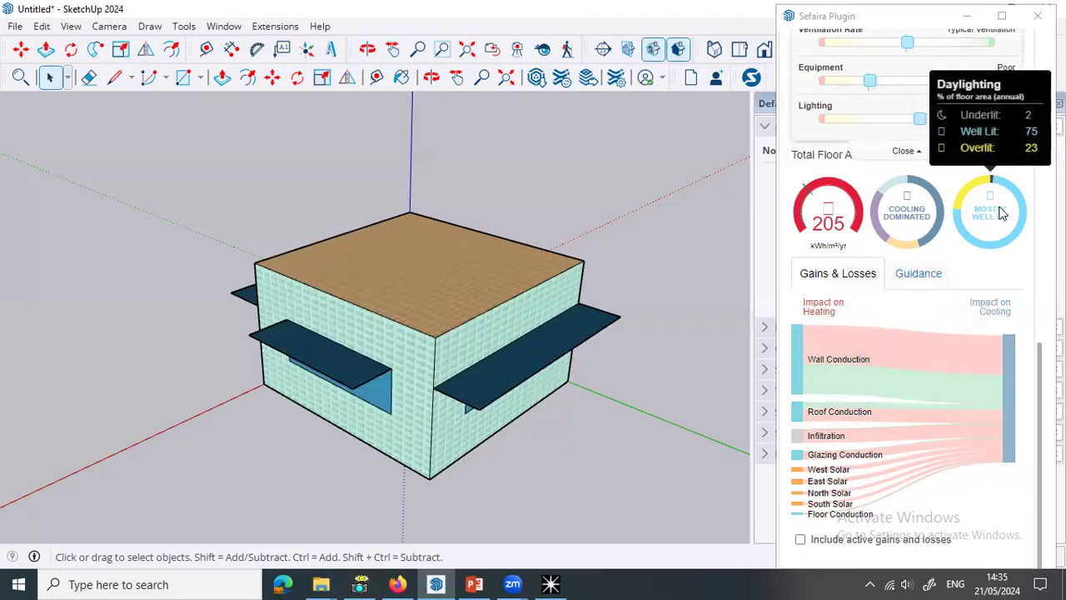
{"action": "mouse_move", "coordinate": [827, 211]}
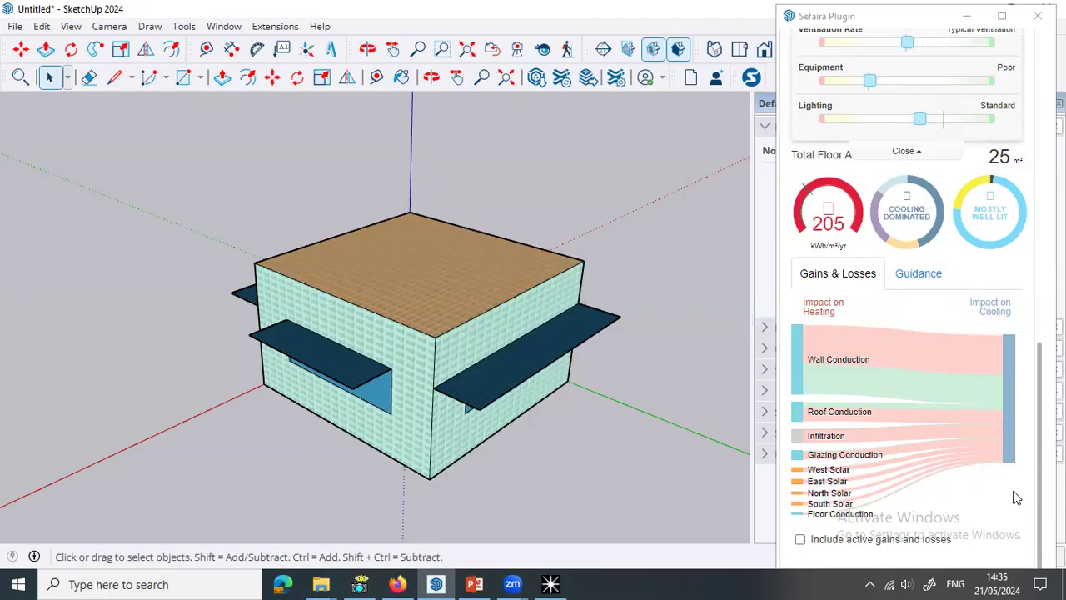
{"action": "mouse_move", "coordinate": [946, 362]}
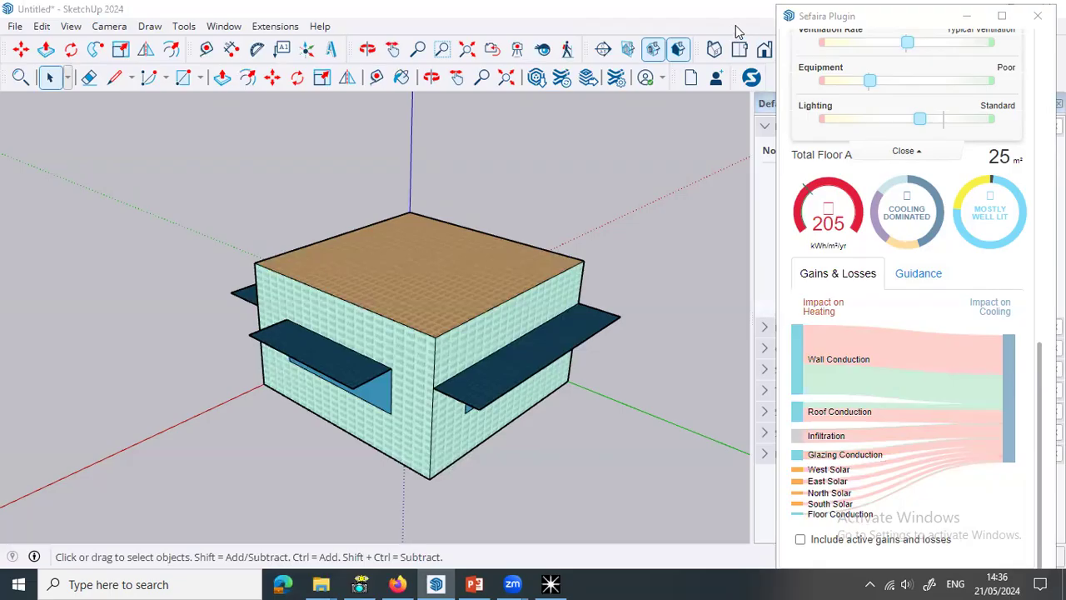
{"action": "mouse_move", "coordinate": [504, 583]}
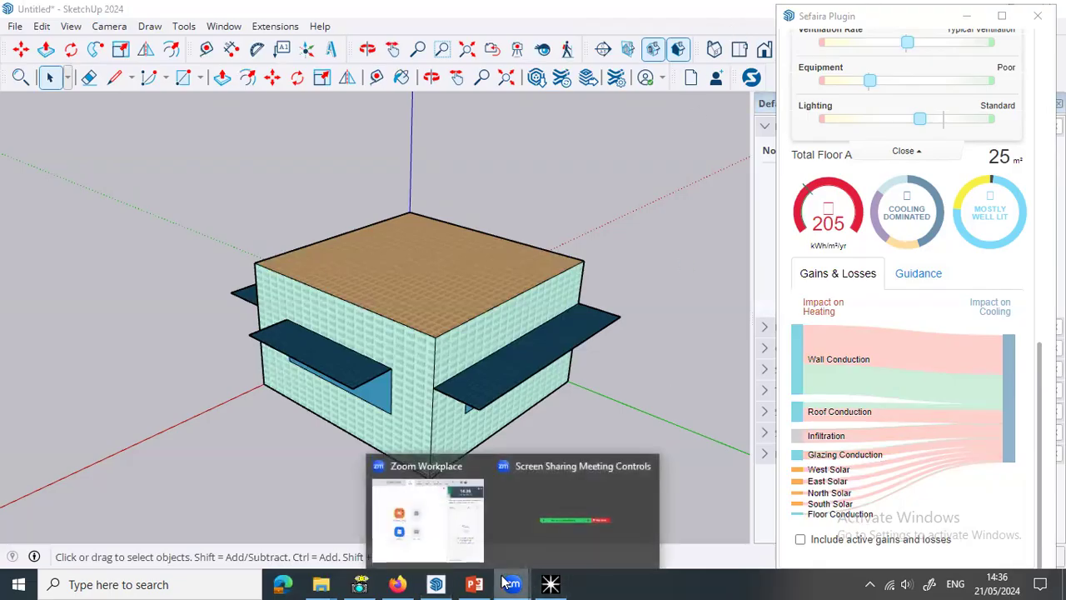